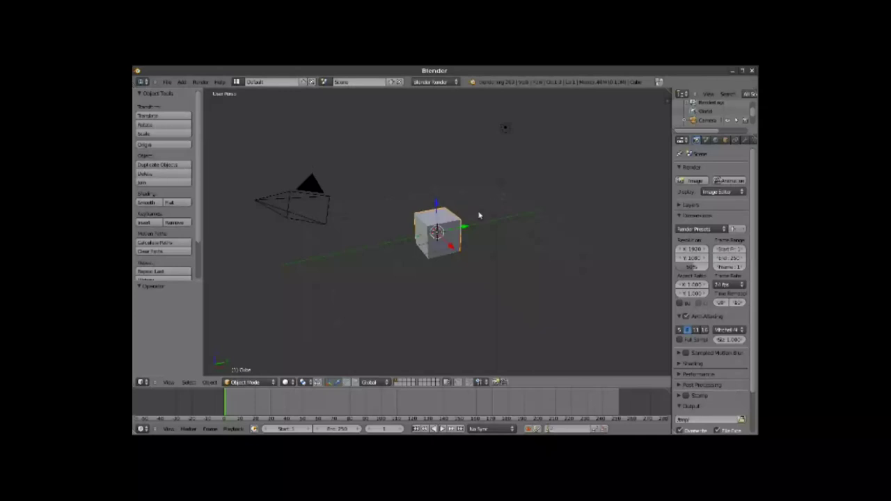
Step: Delete the default cube, switch to a zoomed-in top view, and bring up the Add Mesh list
key("x")
left_click(456, 257)
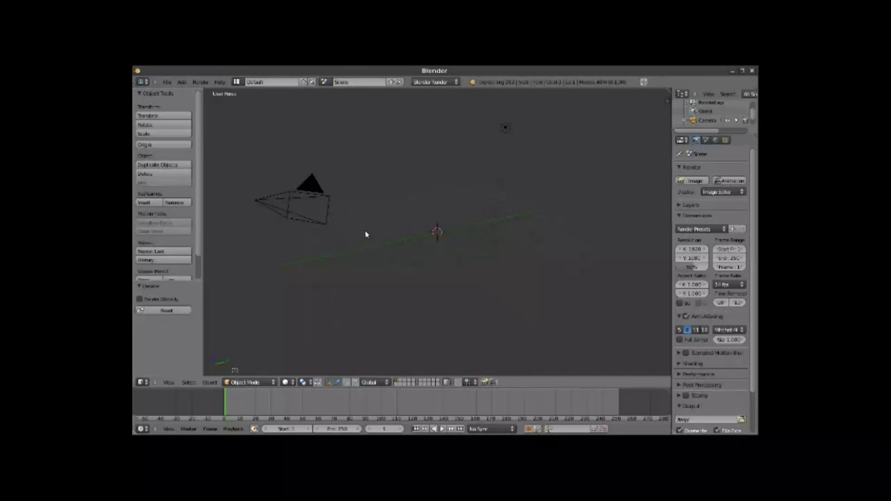
key("KP_7")
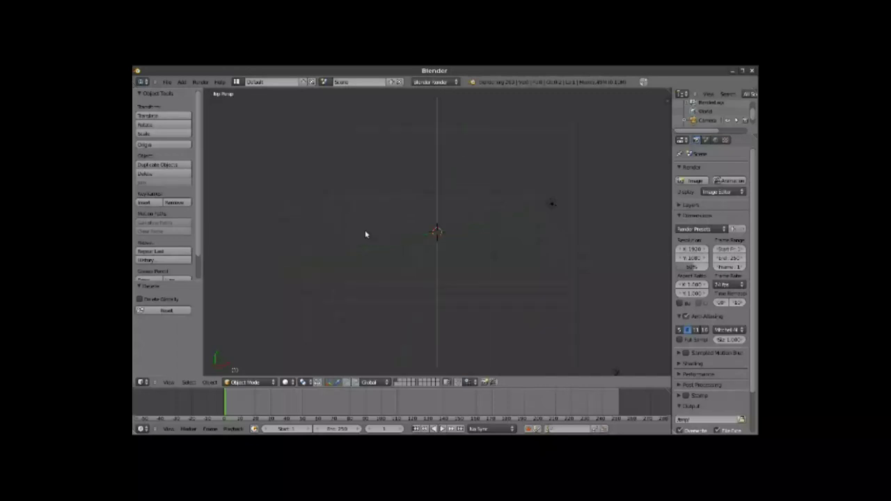
scroll(446, 240, "up", 4)
key("shift+a")
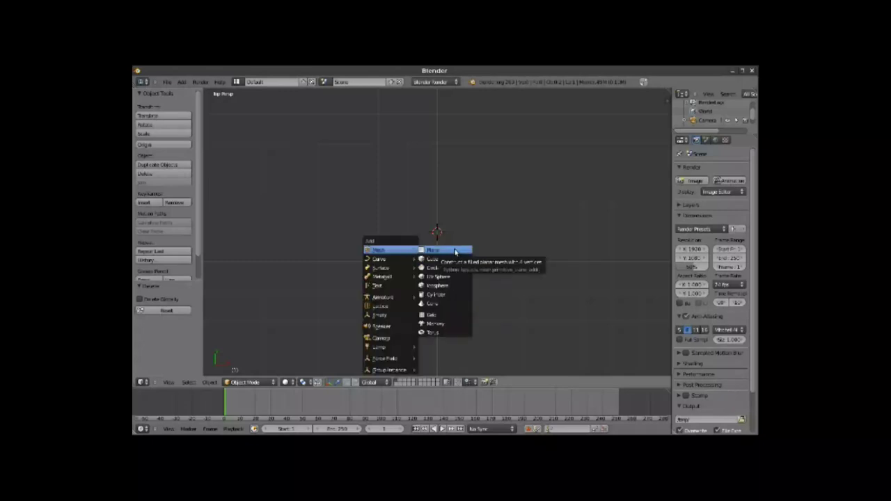
Step: Add a new cube at the scene centre and scale it down to 0.113
left_click(449, 259)
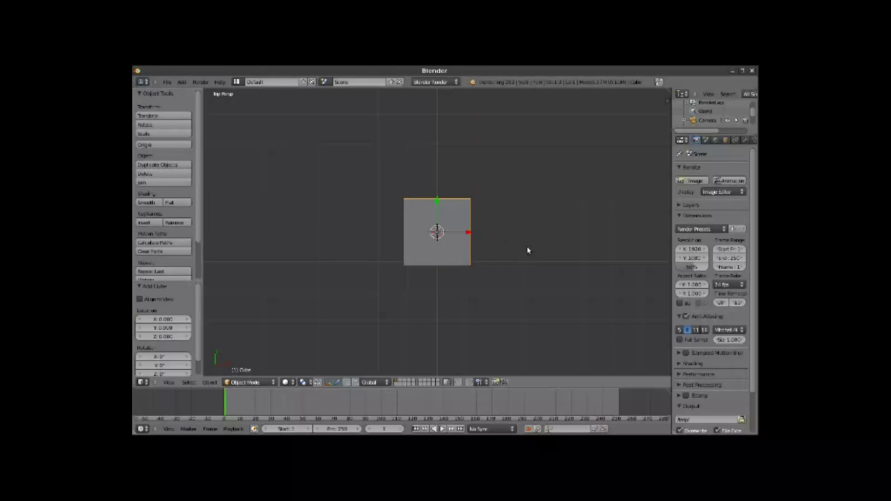
key("s")
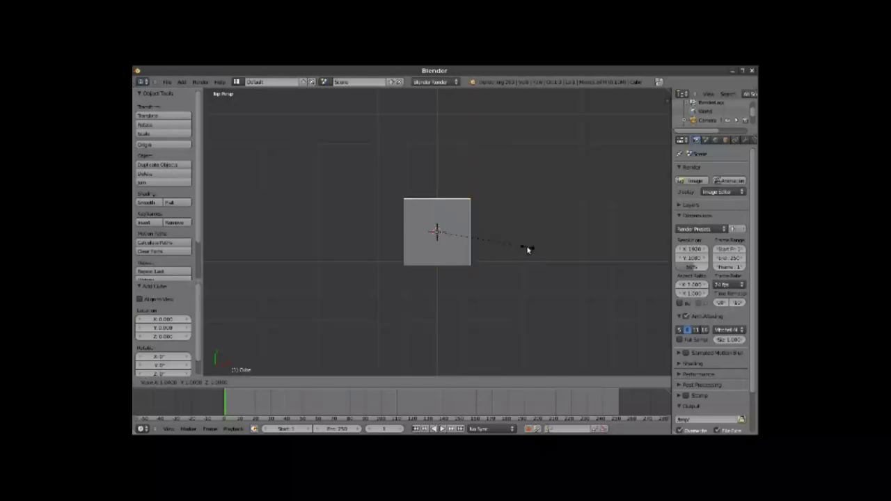
key("shift+z")
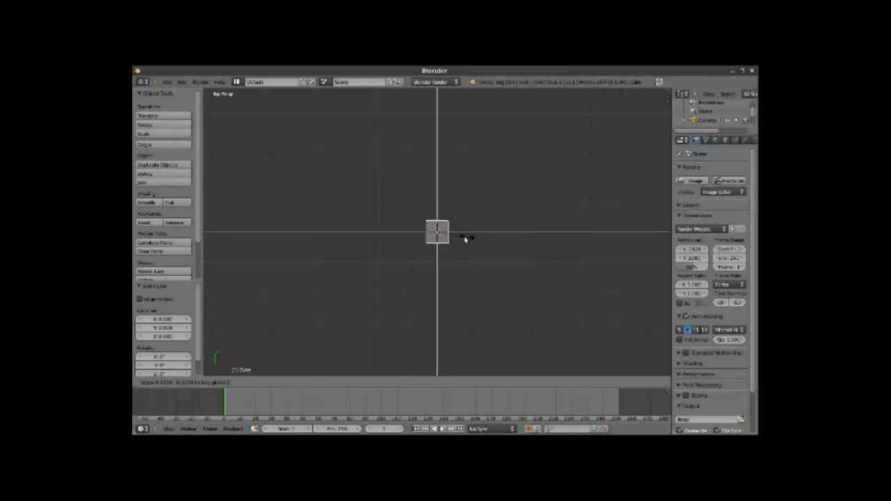
left_click(448, 236)
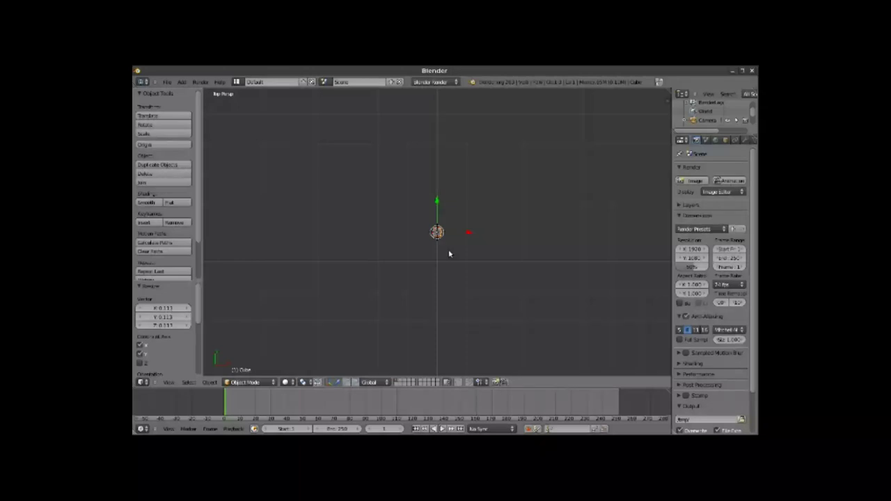
Step: Rotate the cube 90° about X and widen it by 1.164, keeping Y fixed, into a slender bar
type("rx")
type("90")
key("Return")
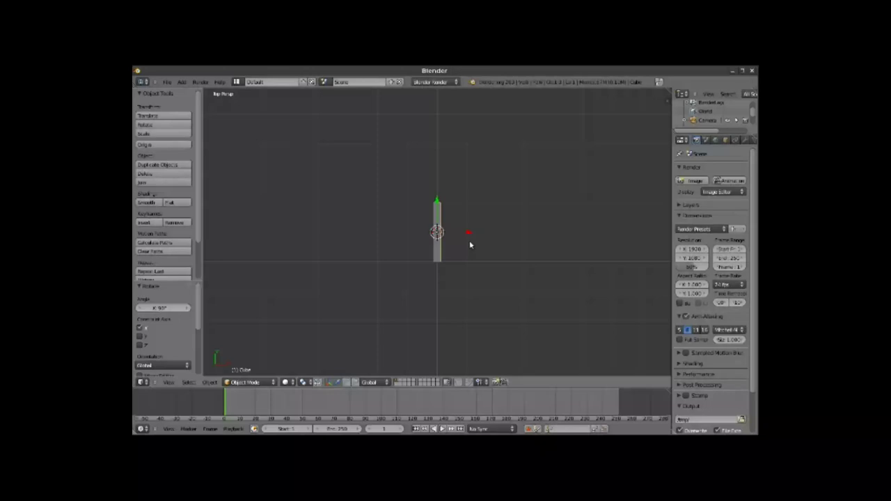
key("s")
key("shift+y")
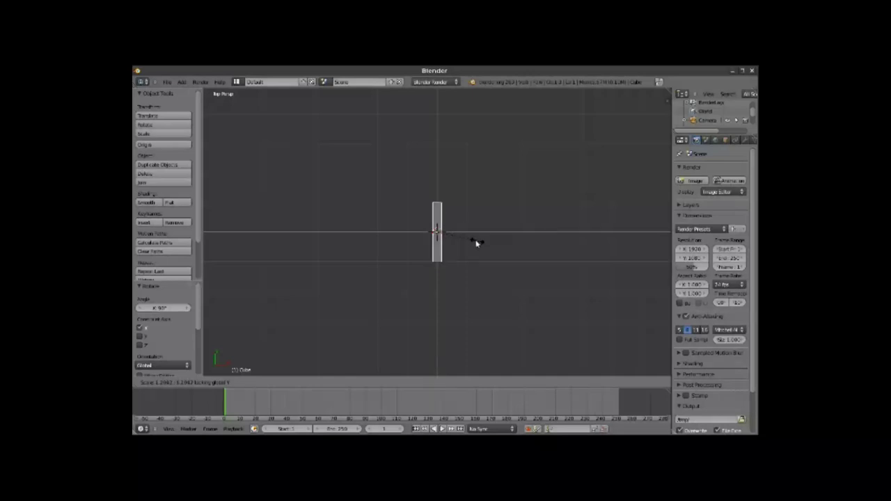
left_click(476, 243)
mouse_move(476, 244)
middle_mouse_down()
mouse_move(488, 261)
mouse_move(264, 195)
mouse_move(332, 171)
middle_mouse_up()
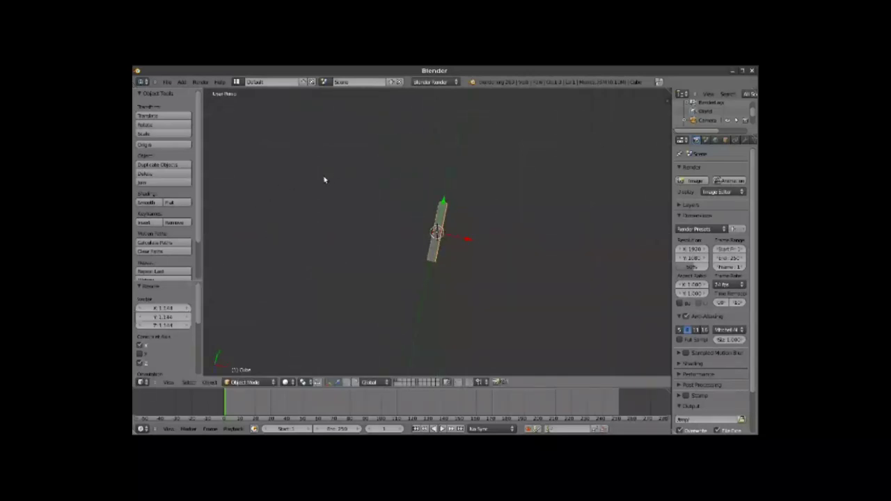
scroll(446, 244, "up", 3)
mouse_move(446, 245)
middle_mouse_down()
mouse_move(373, 298)
mouse_move(563, 235)
middle_mouse_up()
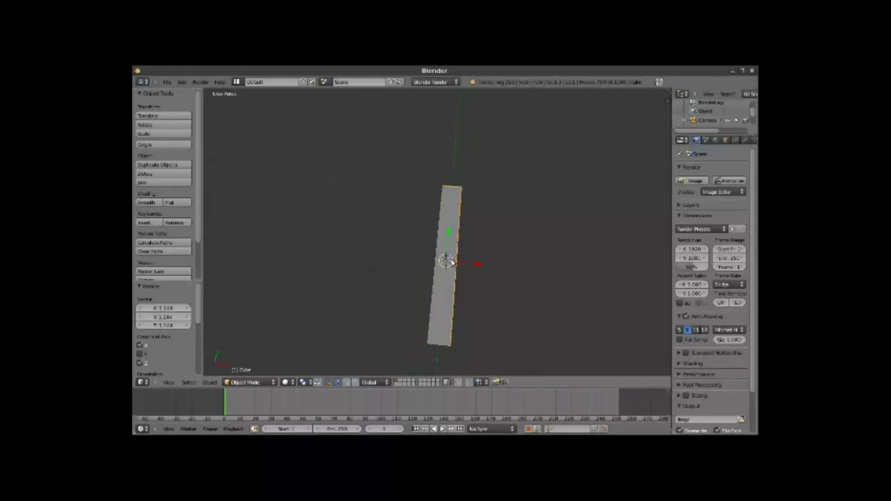
Step: Add a centred loop cut across the middle of the bar in Edit Mode
key("Tab")
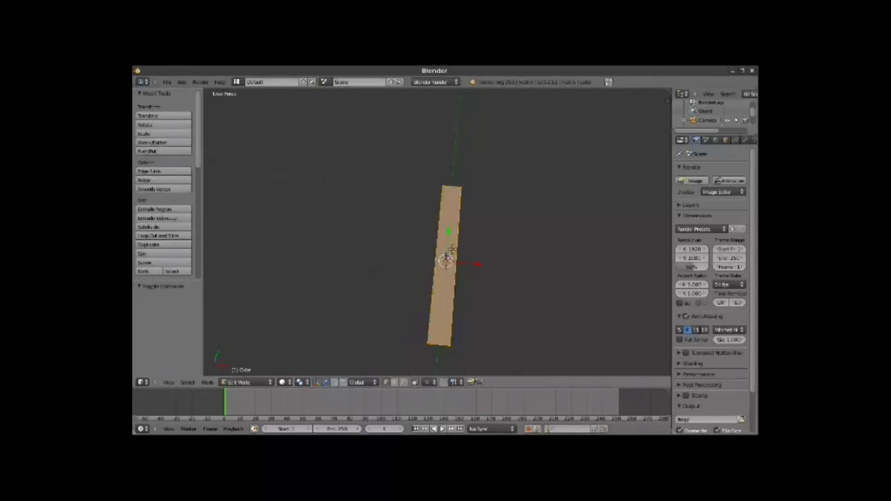
key("a")
key("ctrl+r")
left_click(453, 249)
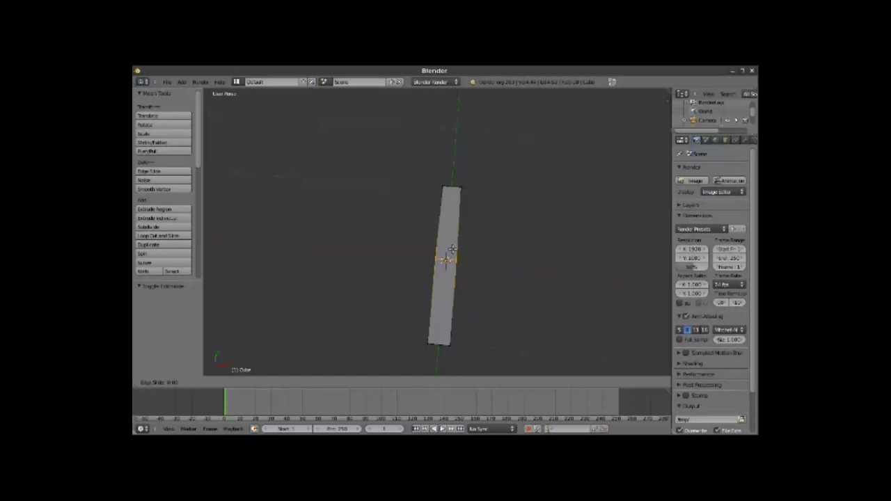
left_click(453, 249)
middle_click_drag(508, 263, 505, 172, "shift")
middle_click_drag(574, 224, 571, 199)
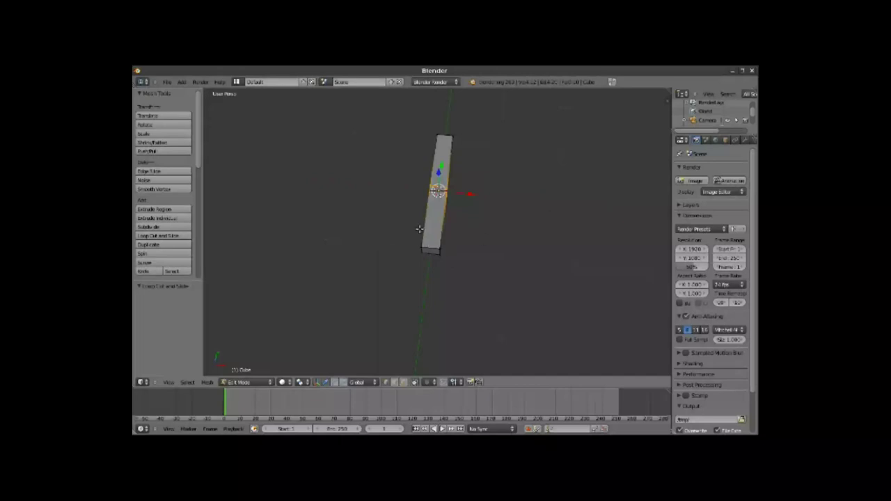
Step: Box-select and delete the bar's bottom vertices, then select the remaining half
key("a")
key("b")
left_click_drag(421, 230, 497, 295)
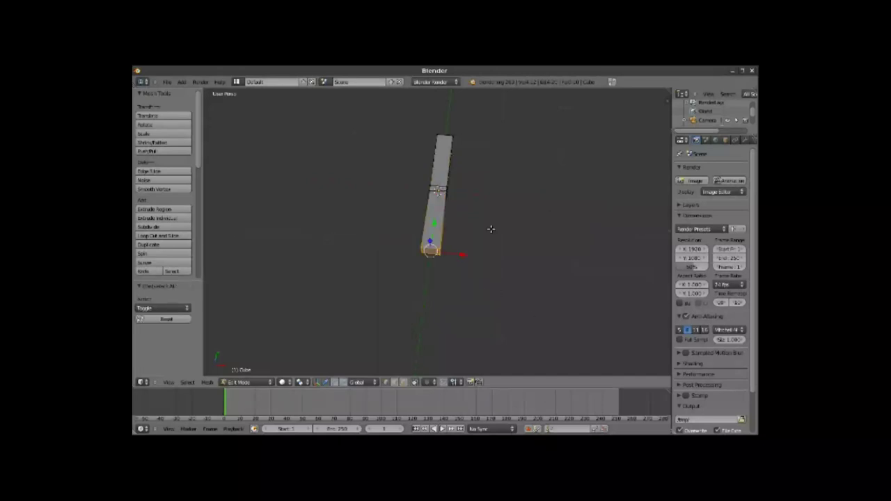
middle_click_drag(422, 250, 420, 282)
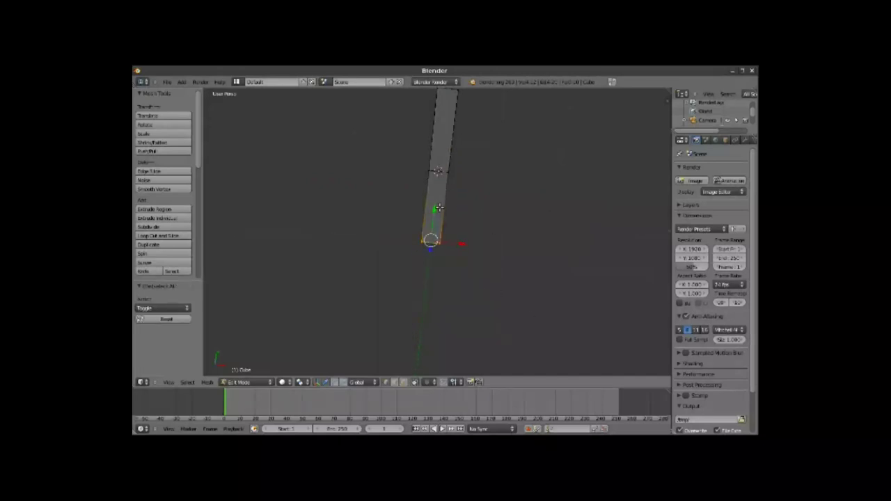
key("z")
key("z")
key("x")
left_click(447, 205)
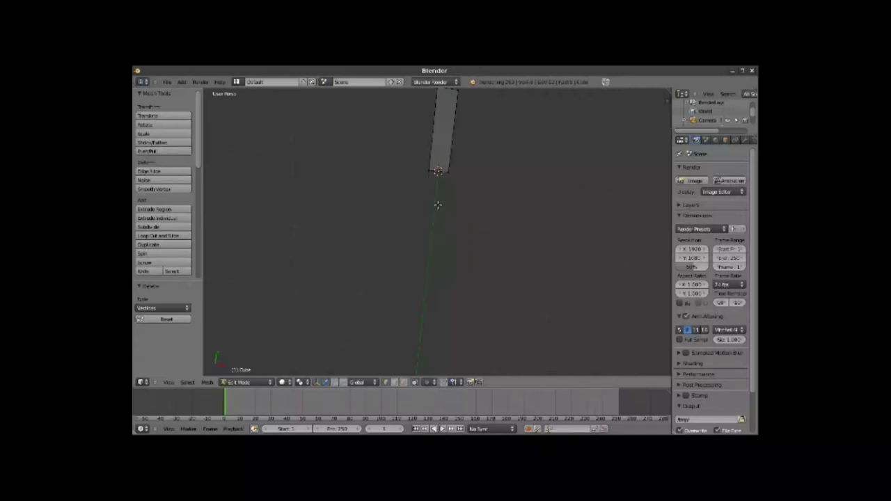
key("KP_7")
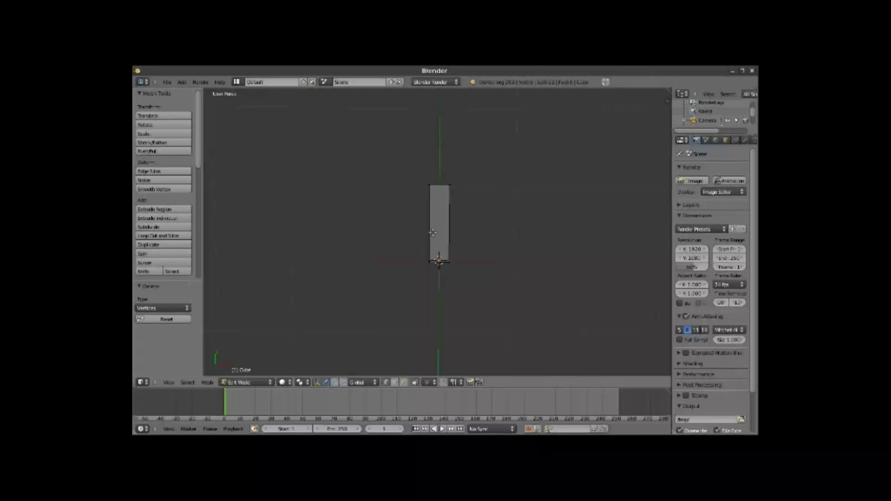
key("a")
left_click(745, 139)
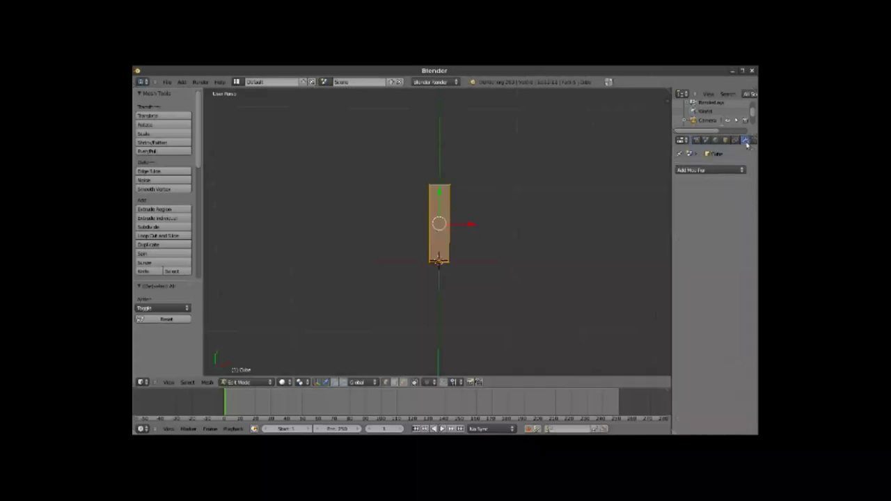
Step: Add a Mirror modifier on Y only with Clipping, and raise the half bar 0.129 along Y
left_click(706, 171)
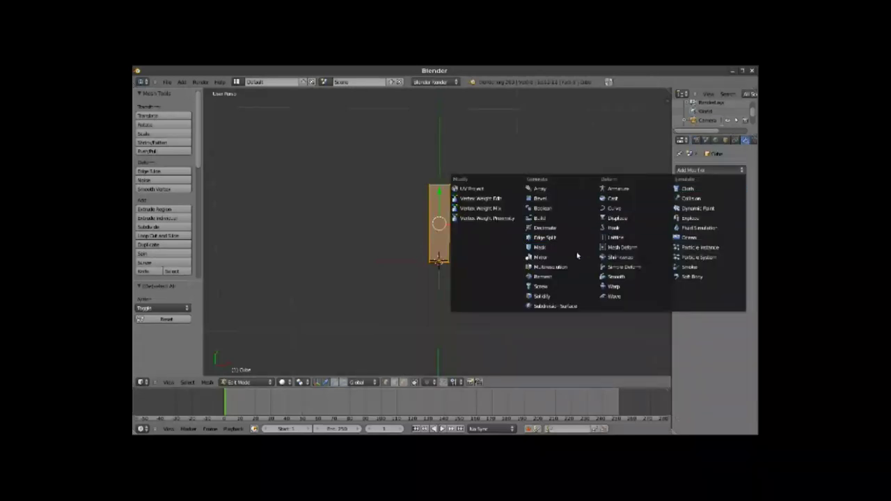
left_click(553, 259)
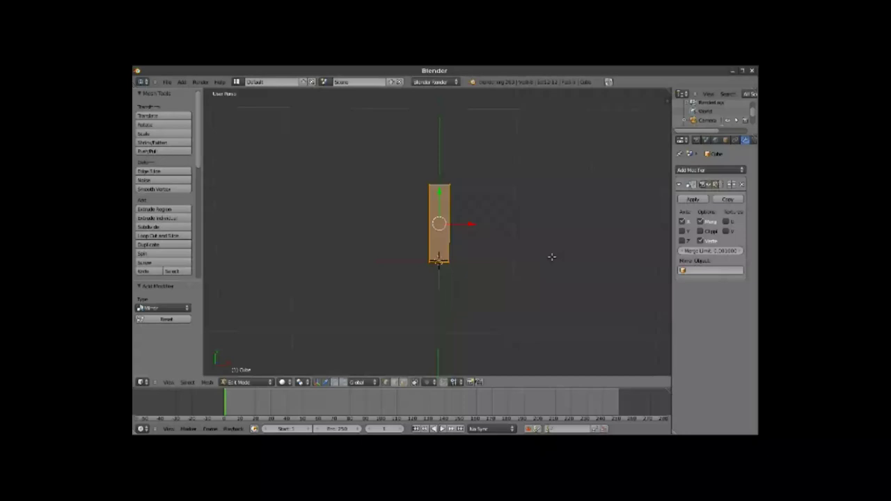
left_click(681, 221)
left_click(682, 230)
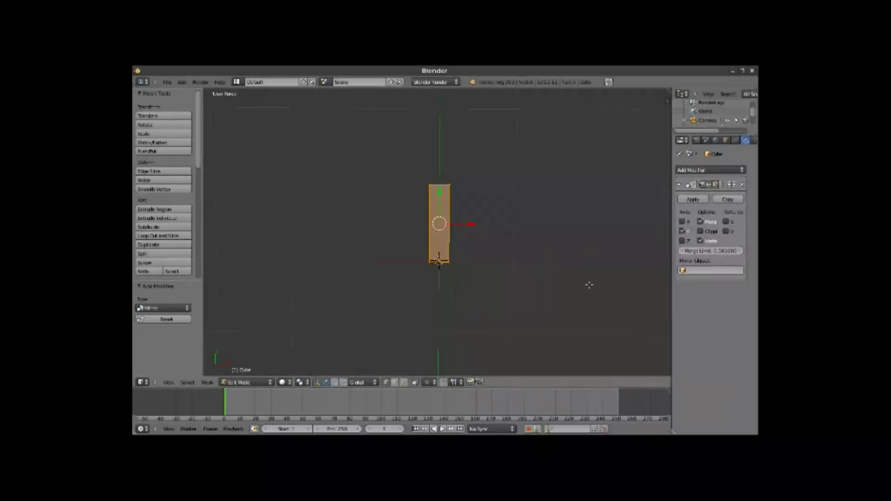
left_click(700, 231)
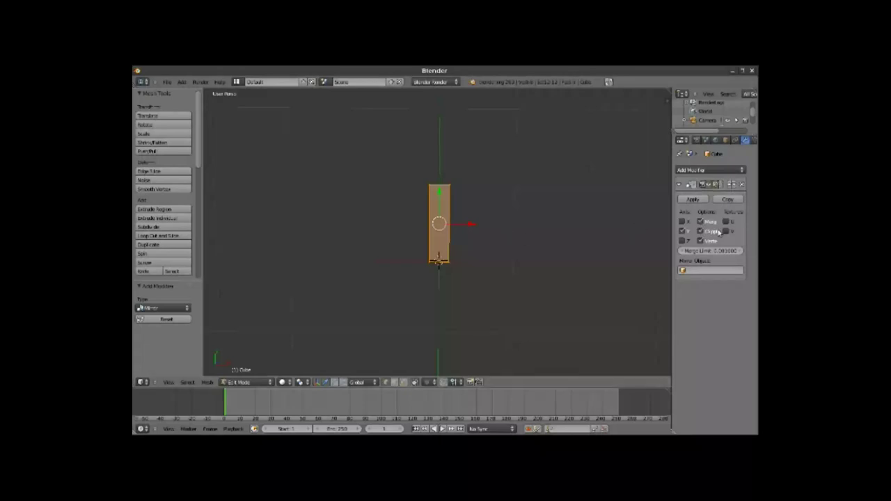
mouse_move(442, 199)
left_mouse_down()
mouse_move(440, 187)
mouse_move(440, 201)
left_mouse_up()
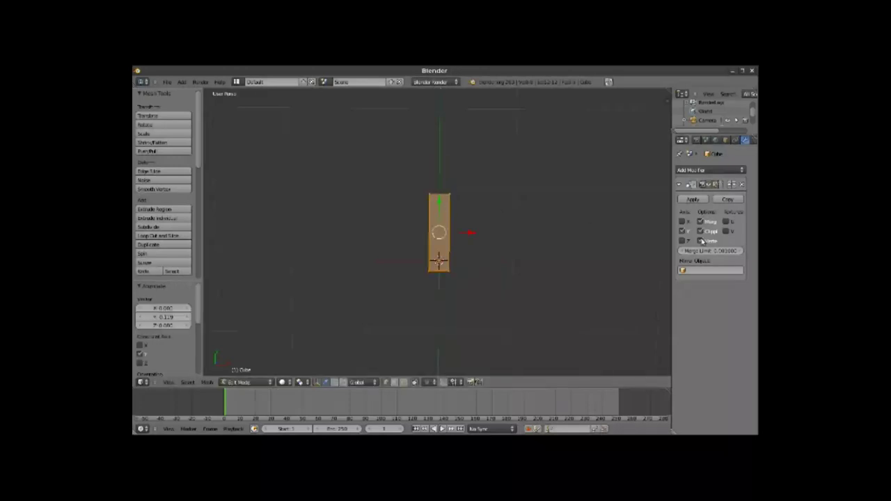
left_click(682, 241)
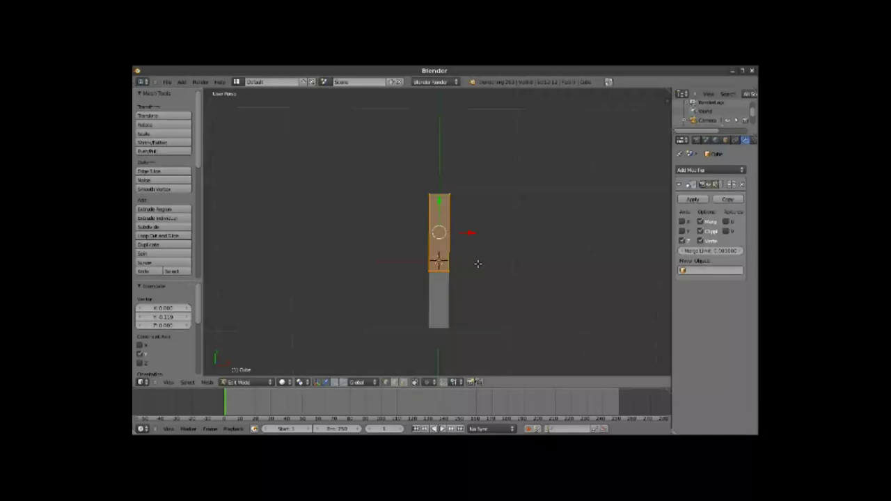
Step: Reposition the selected half further up along Y to 0.374
middle_click_drag(478, 263, 453, 188)
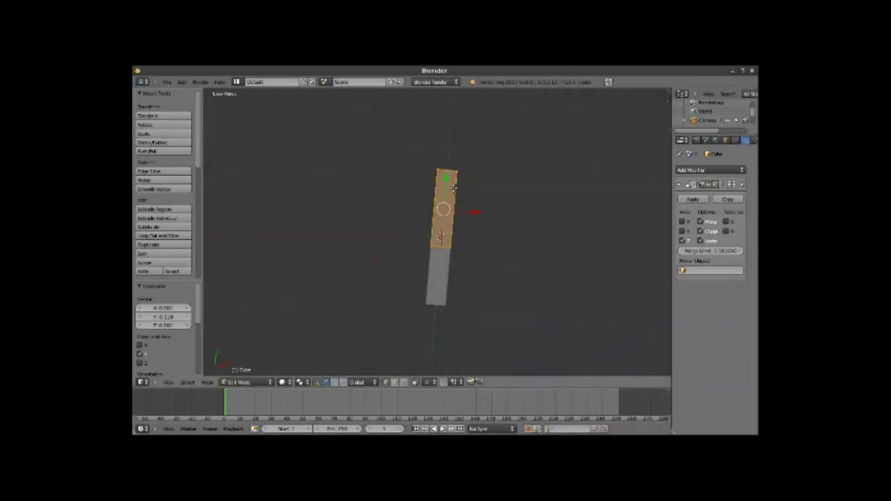
left_click_drag(453, 187, 445, 288)
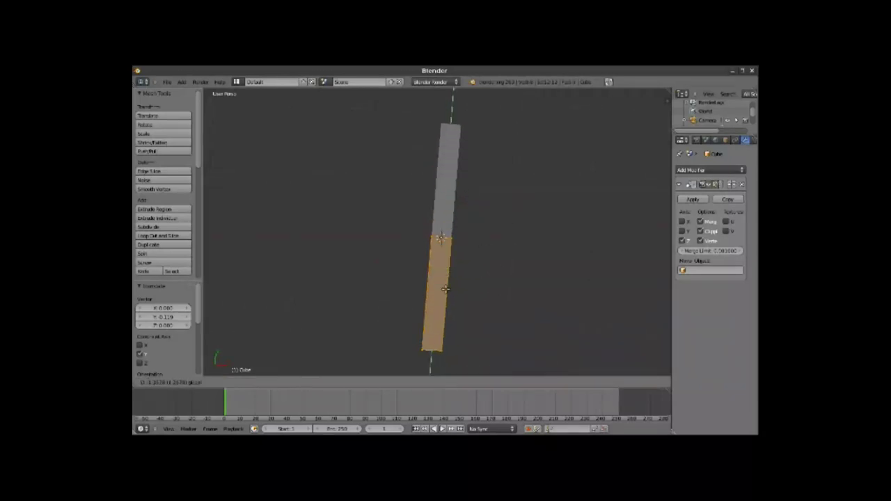
left_click_drag(445, 289, 456, 172)
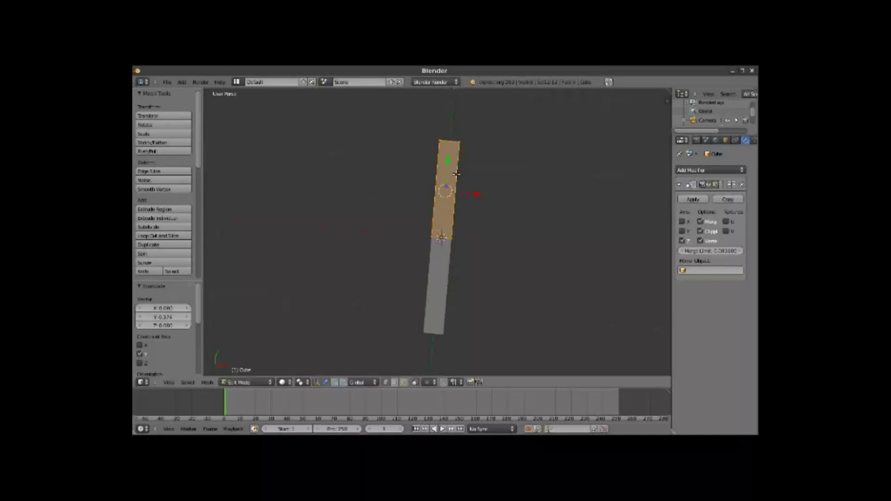
mouse_move(402, 243)
middle_mouse_down()
mouse_move(561, 211)
mouse_move(531, 255)
middle_mouse_up()
middle_click_drag(332, 243, 493, 255)
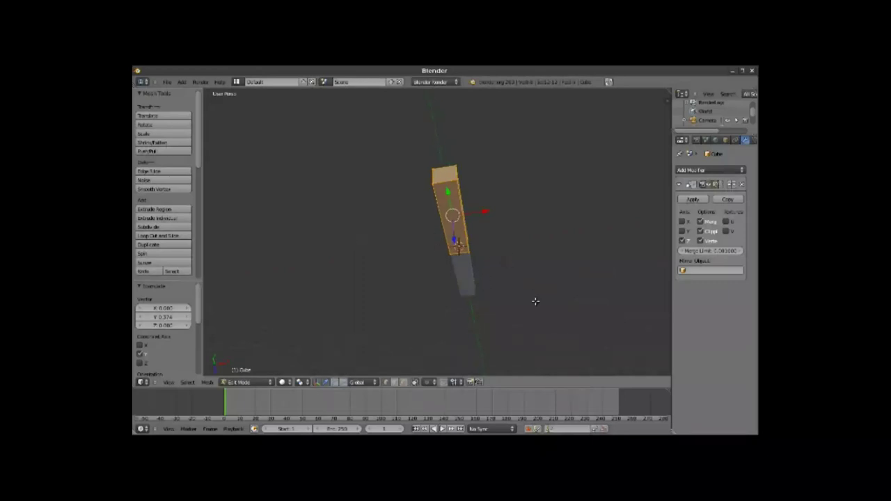
Step: Scale the selected half down along Z to make it thinner
key("s")
key("z")
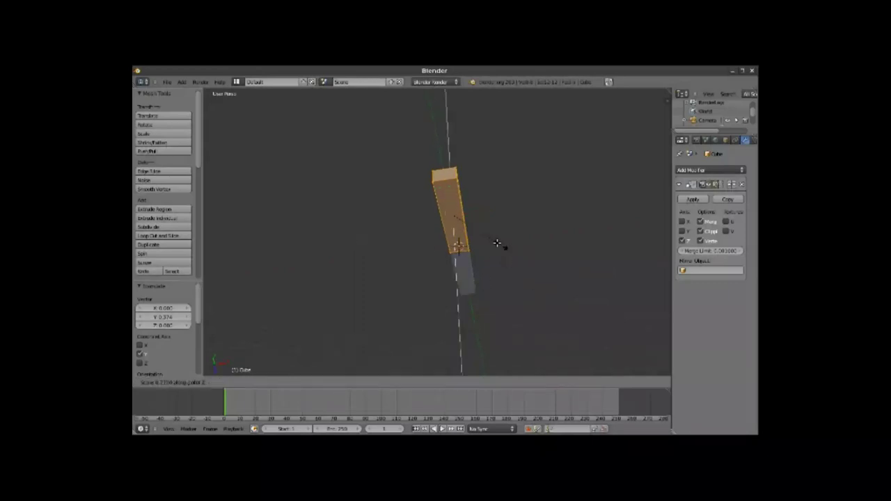
left_click(478, 229)
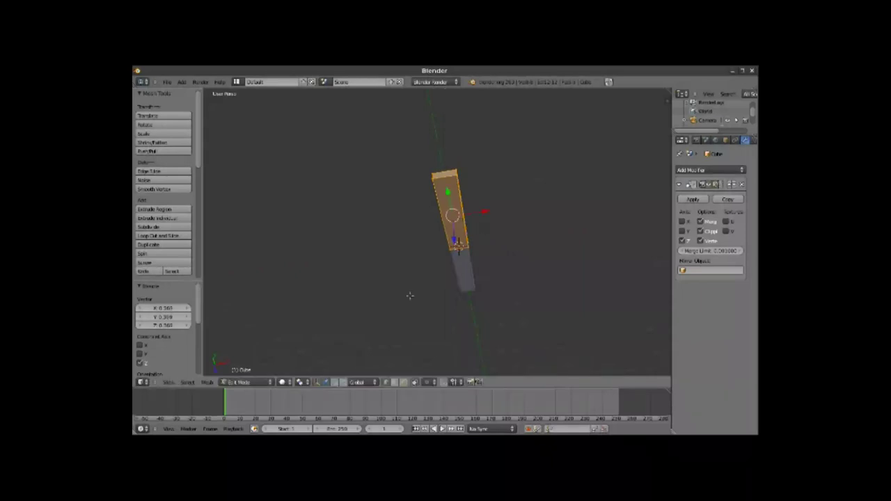
middle_click_drag(407, 295, 344, 272)
mouse_move(501, 240)
middle_mouse_down()
mouse_move(505, 249)
mouse_move(294, 291)
mouse_move(517, 265)
mouse_move(551, 237)
mouse_move(523, 183)
mouse_move(526, 168)
middle_mouse_up()
mouse_move(521, 232)
middle_mouse_down()
mouse_move(591, 236)
mouse_move(580, 241)
middle_mouse_up()
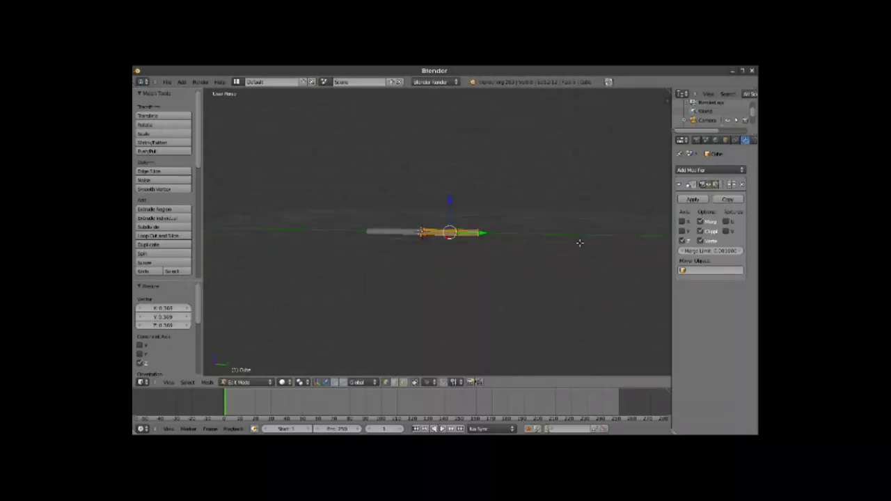
Step: Box-select the bar's end vertices and extrude them into new end segments
key("Tab")
key("Tab")
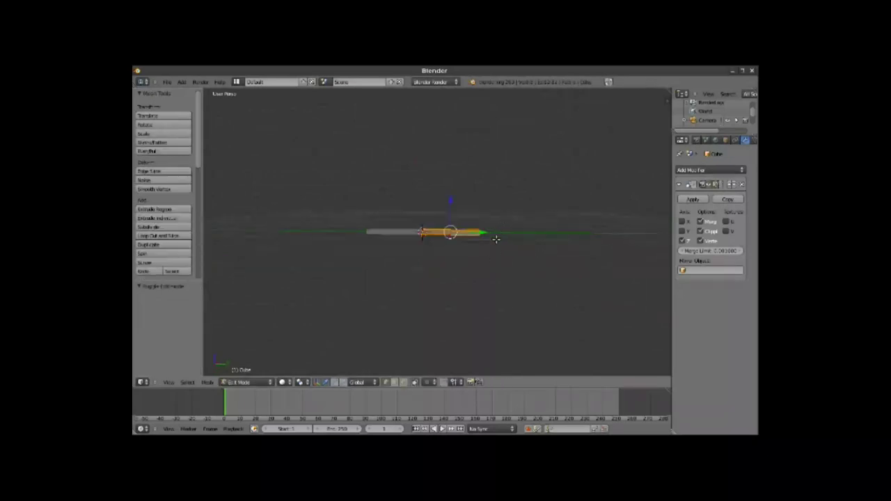
key("a")
key("b")
left_click_drag(476, 213, 482, 261)
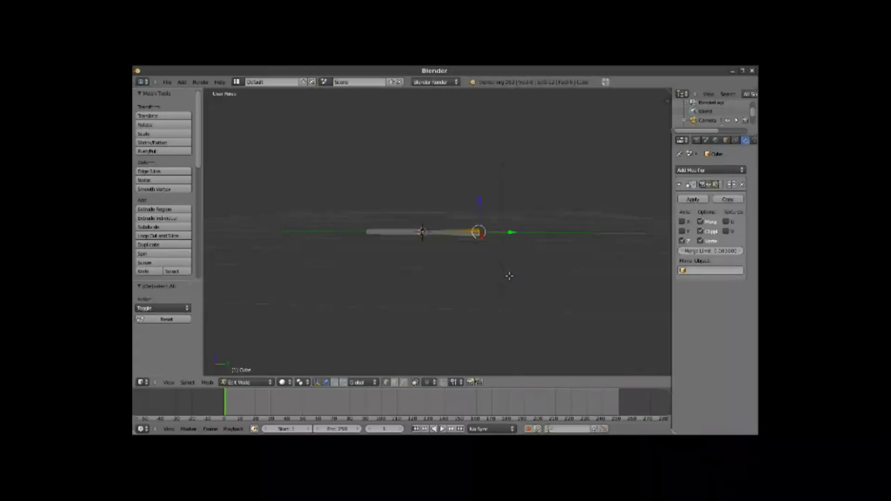
key("e")
left_click(537, 269)
Step: Extrude the ends upward in three more segments into limbs, finishing with short outward-bent tips
key("e")
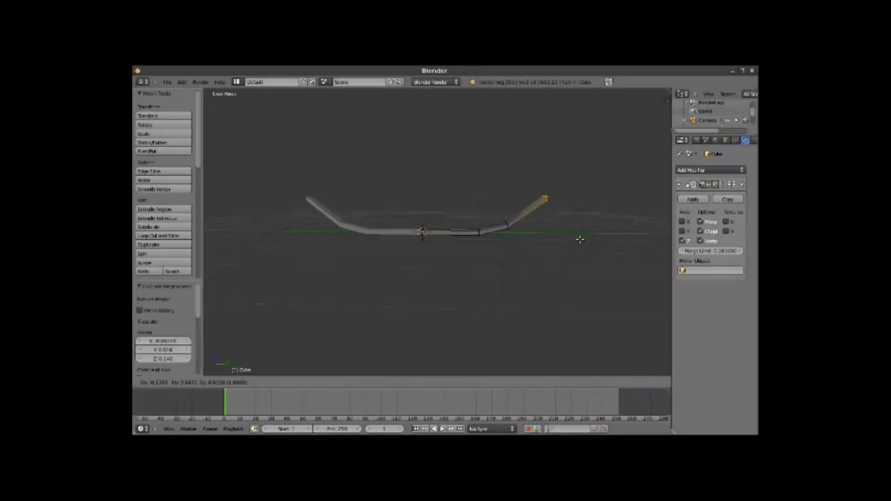
left_click(578, 234)
key("e")
left_click(599, 216)
key("e")
left_click(615, 222)
key("e")
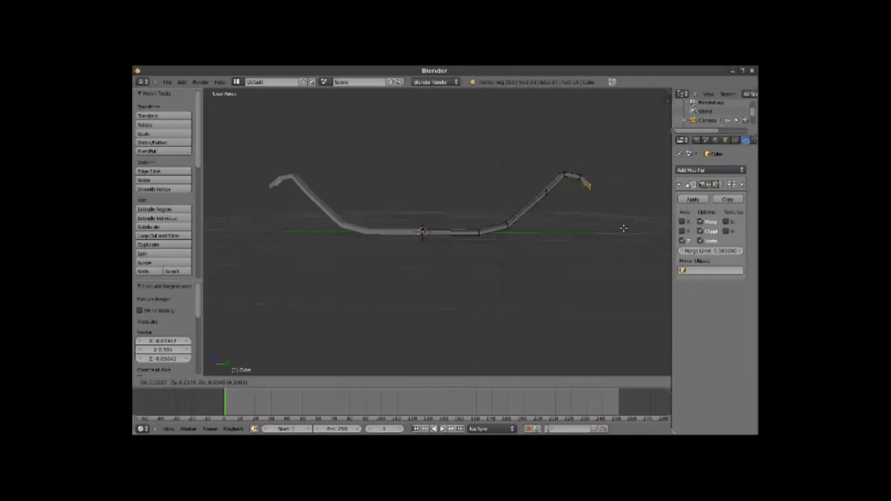
left_click(623, 228)
mouse_move(578, 294)
middle_mouse_down()
mouse_move(587, 246)
mouse_move(293, 262)
mouse_move(302, 298)
mouse_move(314, 294)
middle_mouse_up()
mouse_move(643, 167)
middle_mouse_down()
mouse_move(625, 135)
mouse_move(493, 100)
mouse_move(531, 104)
mouse_move(485, 179)
mouse_move(453, 187)
mouse_move(415, 151)
mouse_move(424, 180)
middle_mouse_up()
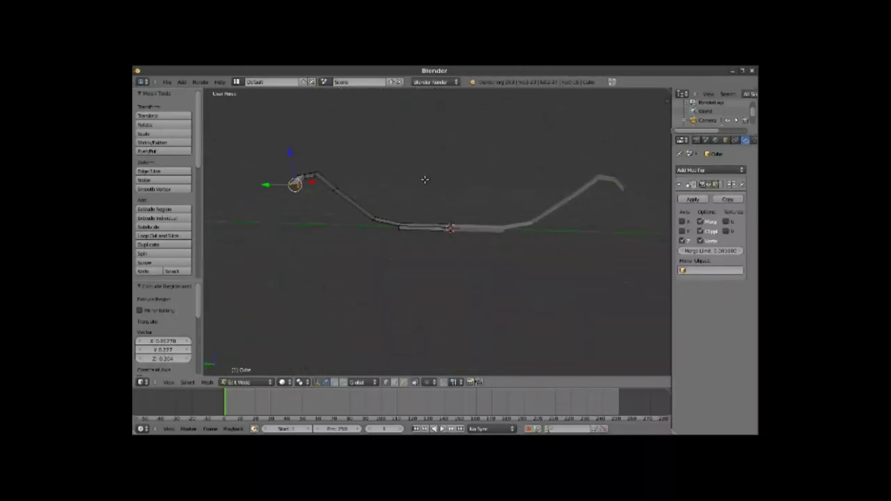
mouse_move(522, 254)
middle_mouse_down()
mouse_move(585, 260)
mouse_move(514, 245)
middle_mouse_up()
middle_click_drag(315, 249, 323, 268)
mouse_move(339, 296)
middle_mouse_down()
mouse_move(344, 308)
mouse_move(390, 283)
middle_mouse_up()
key("Tab")
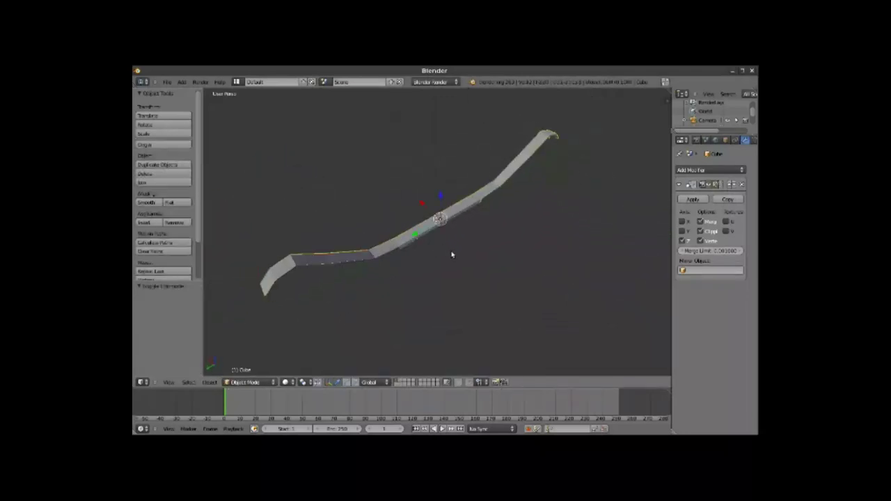
Step: Add a level-2 Subdivision Surface modifier with Ctrl+1 to round the strip into a U-shaped bow
mouse_move(474, 223)
middle_mouse_down()
mouse_move(501, 229)
mouse_move(497, 214)
middle_mouse_up()
key("ctrl+1")
mouse_move(389, 266)
middle_mouse_down()
mouse_move(383, 274)
mouse_move(406, 253)
mouse_move(376, 231)
mouse_move(336, 230)
mouse_move(350, 296)
mouse_move(462, 282)
middle_mouse_up()
mouse_move(625, 234)
middle_mouse_down()
mouse_move(579, 167)
mouse_move(571, 248)
mouse_move(606, 225)
mouse_move(360, 267)
mouse_move(383, 314)
mouse_move(393, 247)
mouse_move(294, 246)
mouse_move(294, 279)
mouse_move(581, 219)
mouse_move(587, 156)
mouse_move(558, 132)
mouse_move(447, 188)
middle_mouse_up()
scroll(393, 248, "down", 2)
key("Tab")
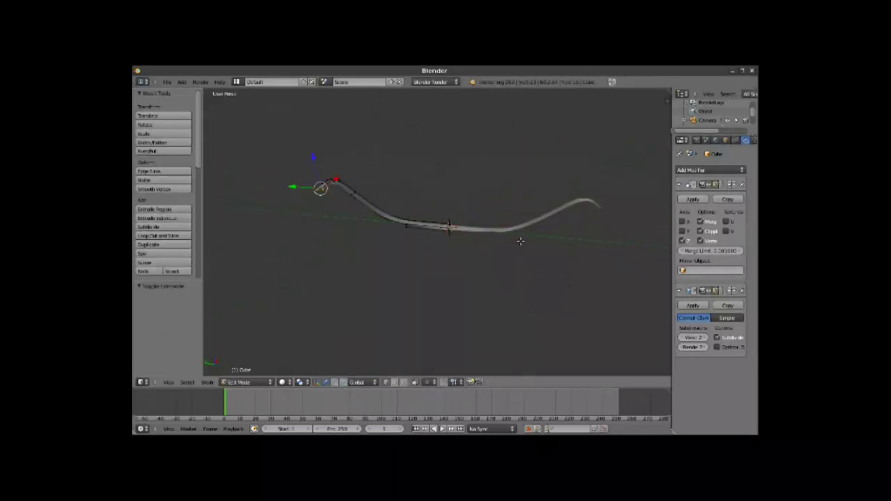
Step: Select the vertex where the left limb meets the grip and extrude a short edge from it
mouse_move(335, 255)
middle_mouse_down()
mouse_move(281, 281)
mouse_move(311, 264)
middle_mouse_up()
right_click(379, 224)
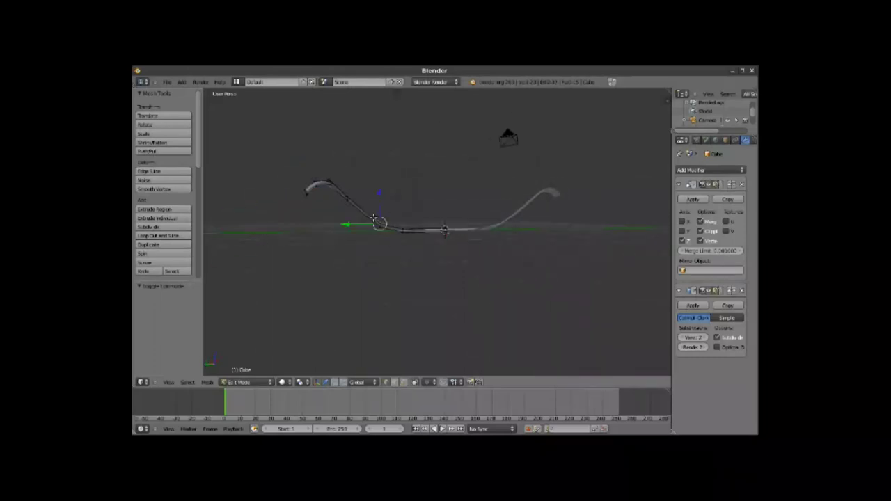
mouse_move(424, 200)
middle_mouse_down()
mouse_move(425, 217)
mouse_move(407, 197)
mouse_move(393, 231)
middle_mouse_up()
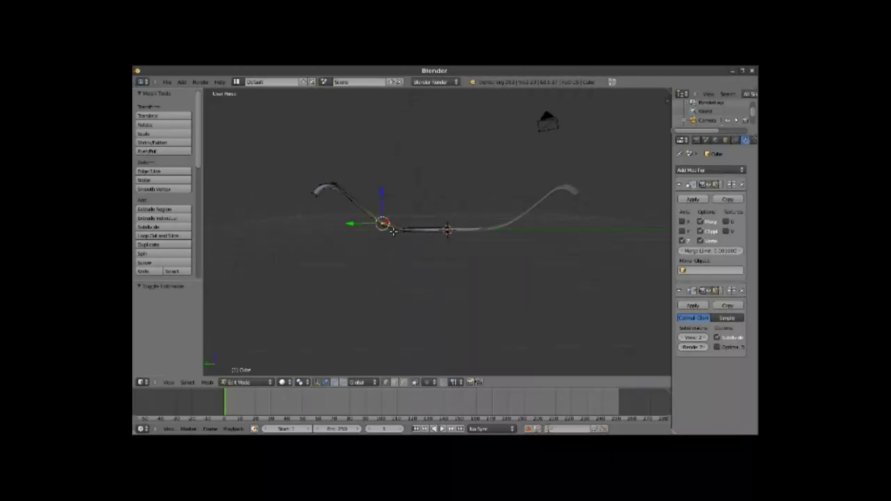
key("g")
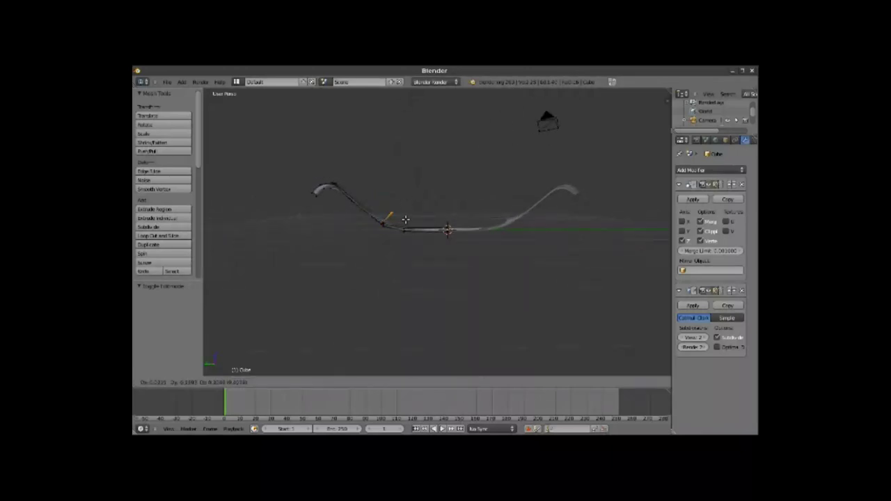
left_click(407, 221)
key("e")
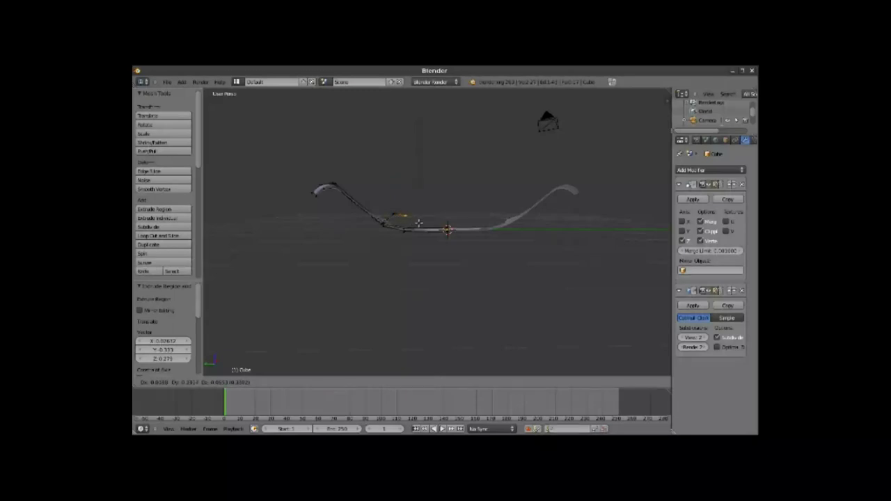
right_click(424, 227)
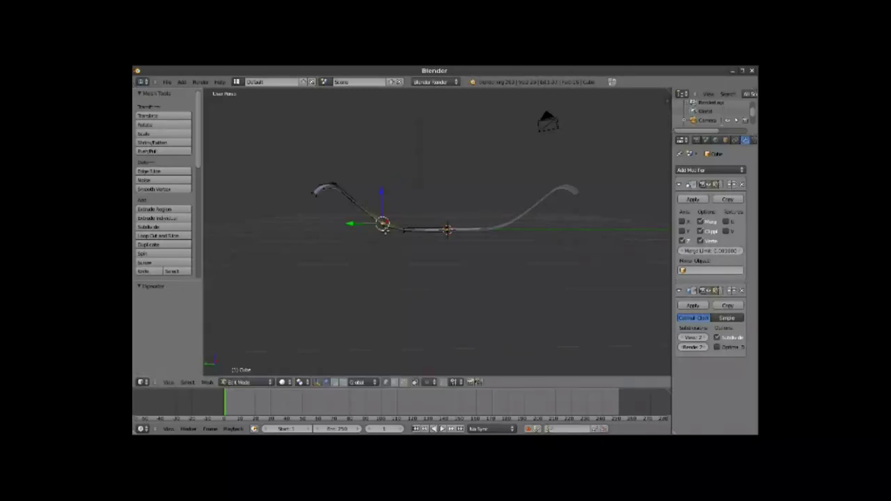
mouse_move(406, 138)
middle_mouse_down()
mouse_move(440, 172)
mouse_move(403, 200)
middle_mouse_up()
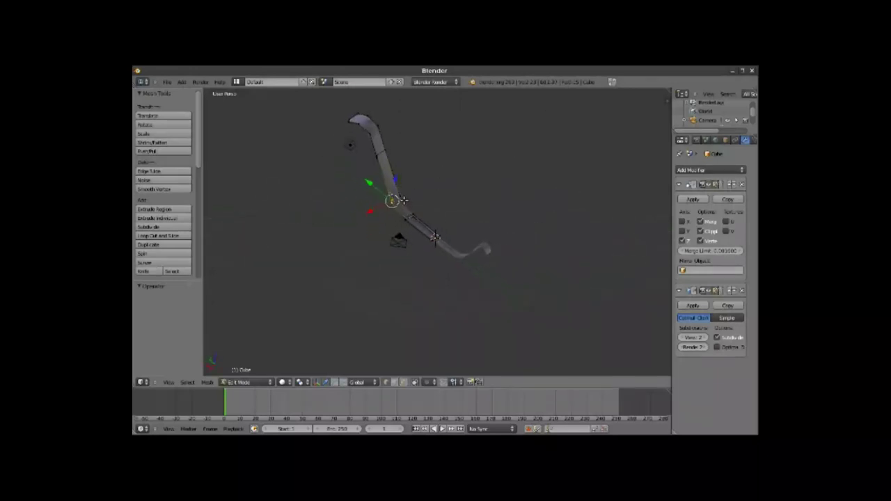
mouse_move(402, 195)
middle_mouse_down()
mouse_move(402, 231)
mouse_move(306, 242)
mouse_move(376, 231)
mouse_move(344, 212)
mouse_move(301, 243)
middle_mouse_up()
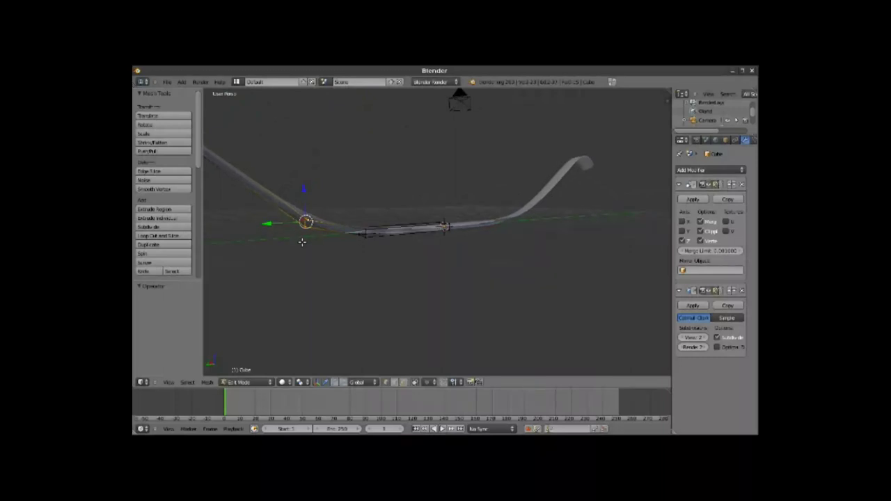
Step: Box-select the vertex beside the left grip end and extrude a multi-segment curl from it
key("b")
left_click_drag(283, 195, 339, 263)
key("e")
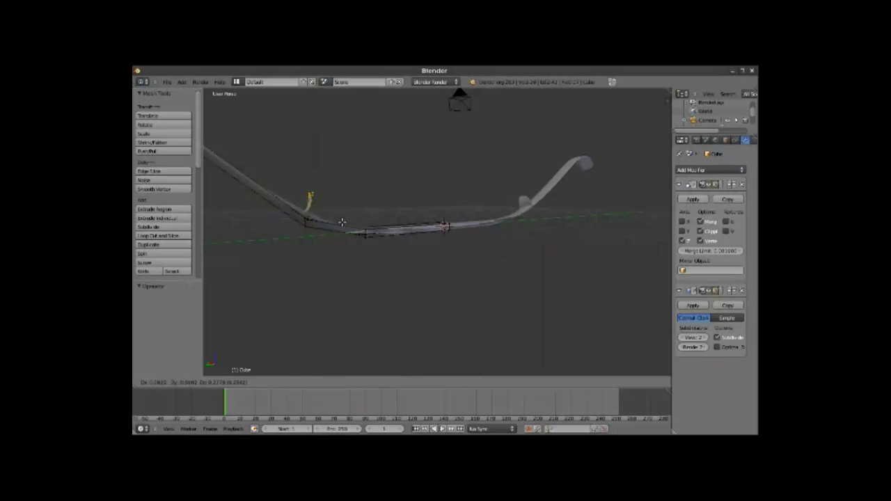
left_click(355, 223)
key("e")
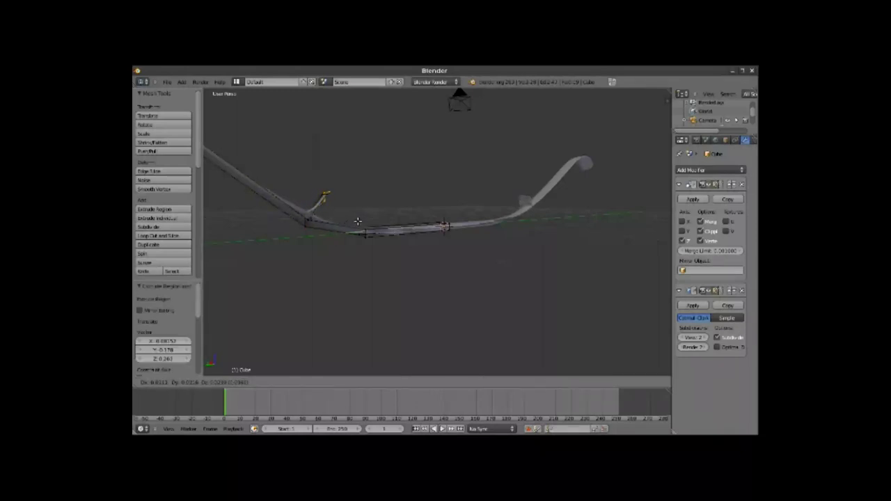
left_click(377, 220)
key("e")
left_click(397, 233)
key("e")
left_click(396, 249)
Step: Add one more curl segment, then cancel and undo the curl extrusions
key("e")
left_click(384, 258)
key("e")
right_click(376, 261)
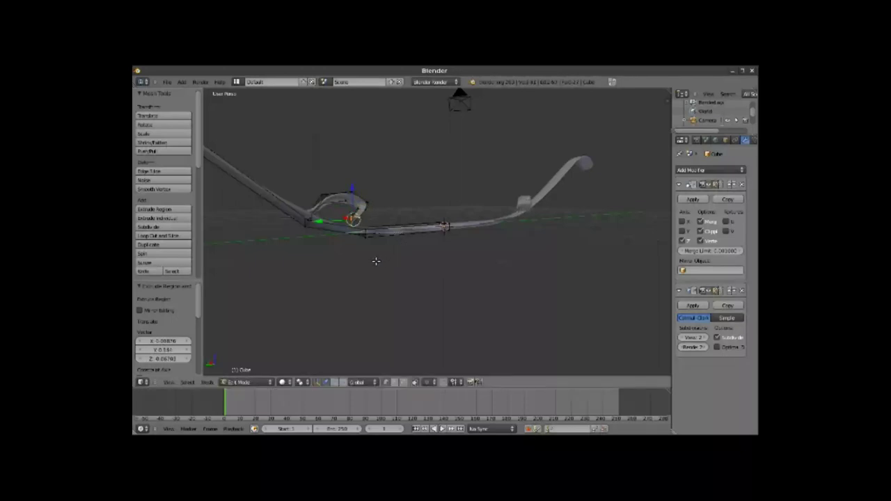
key("ctrl+z")
key("ctrl+z")
key("ctrl+z")
Step: Switch to Top view, then Right view, and zoom in on the bow's grip
key("KP_7")
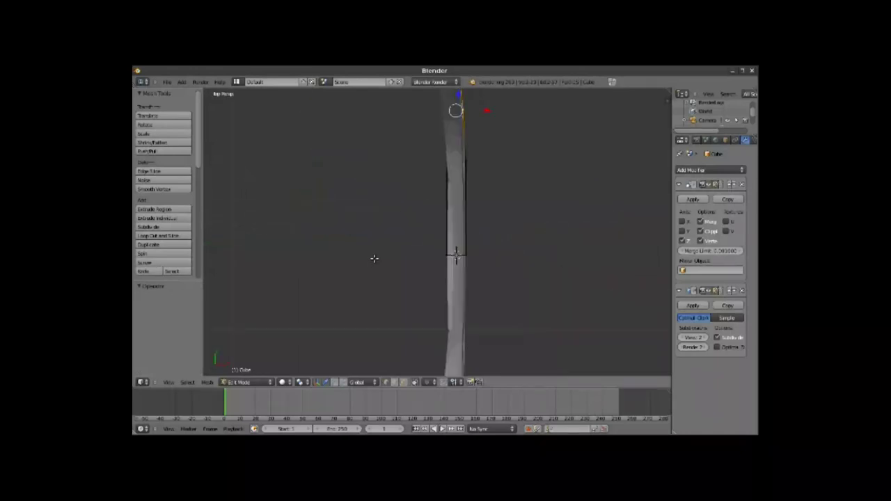
mouse_move(456, 227)
middle_mouse_down()
mouse_move(455, 243)
mouse_move(479, 242)
middle_mouse_up()
key("KP_8")
key("KP_8")
key("KP_8")
key("KP_8")
key("KP_3")
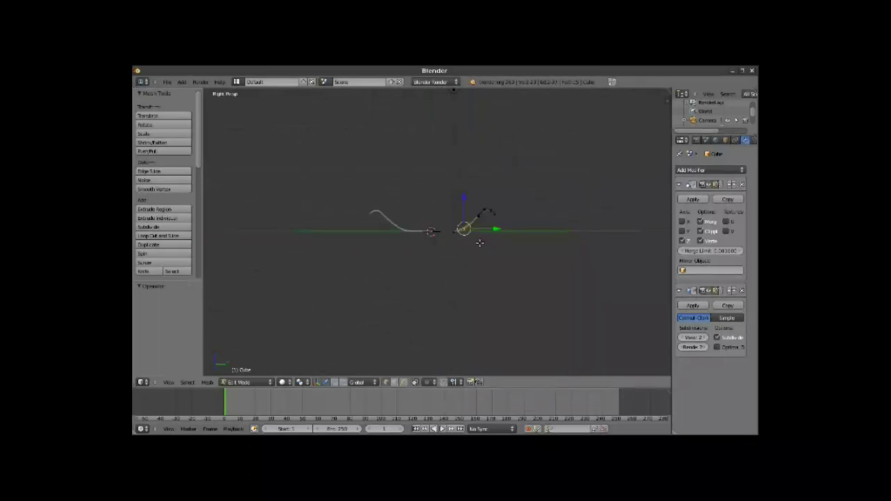
mouse_move(479, 243)
middle_mouse_down()
mouse_move(474, 258)
mouse_move(457, 262)
middle_mouse_up()
scroll(329, 302, "up", 4)
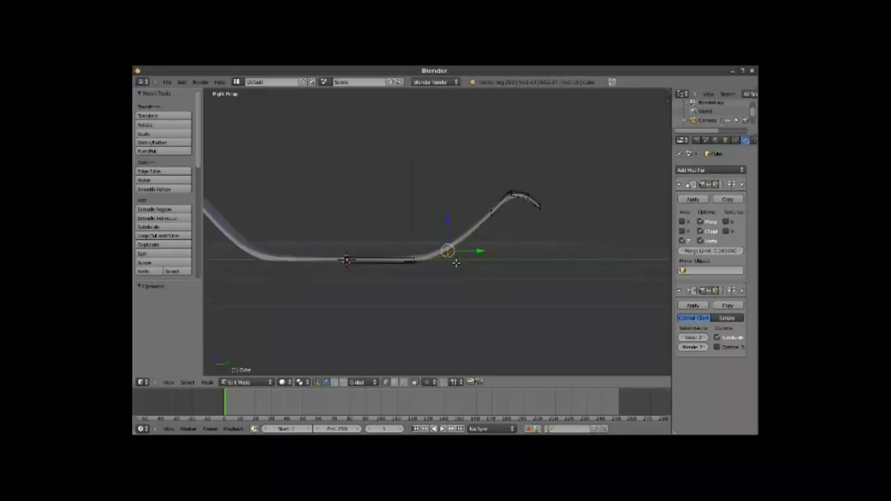
Step: Extrude the grip vertex five times into a small closed loop beside the grip
key("e")
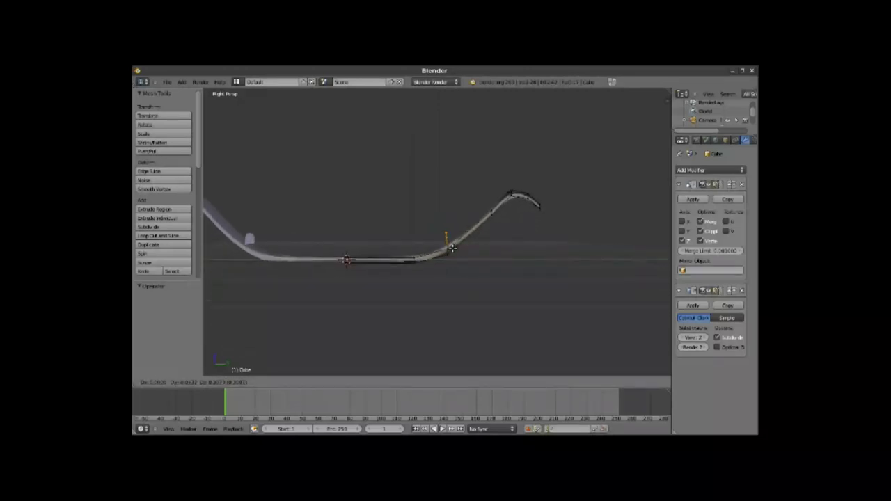
left_click(433, 248)
key("e")
left_click(421, 254)
key("e")
left_click(417, 259)
key("e")
left_click(424, 271)
key("e")
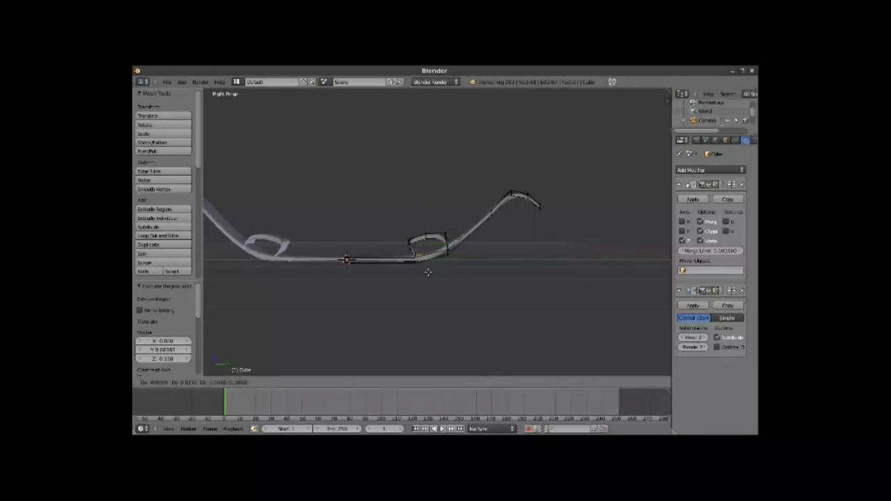
left_click(428, 272)
middle_click_drag(428, 271, 461, 314)
middle_click_drag(380, 299, 392, 284)
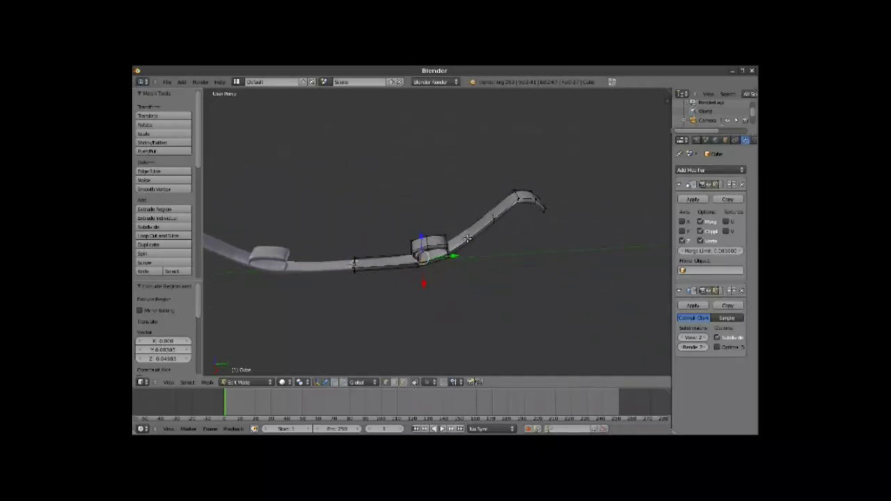
mouse_move(506, 277)
middle_mouse_down()
mouse_move(472, 239)
mouse_move(399, 247)
mouse_move(424, 254)
mouse_move(411, 239)
middle_mouse_up()
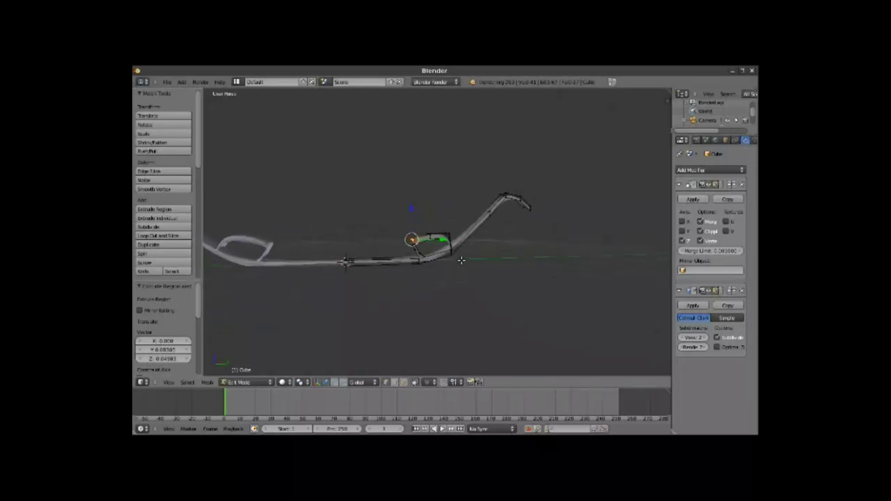
Step: Reposition part of the grip loop to reshape it
key("e")
left_click(438, 263)
key("g")
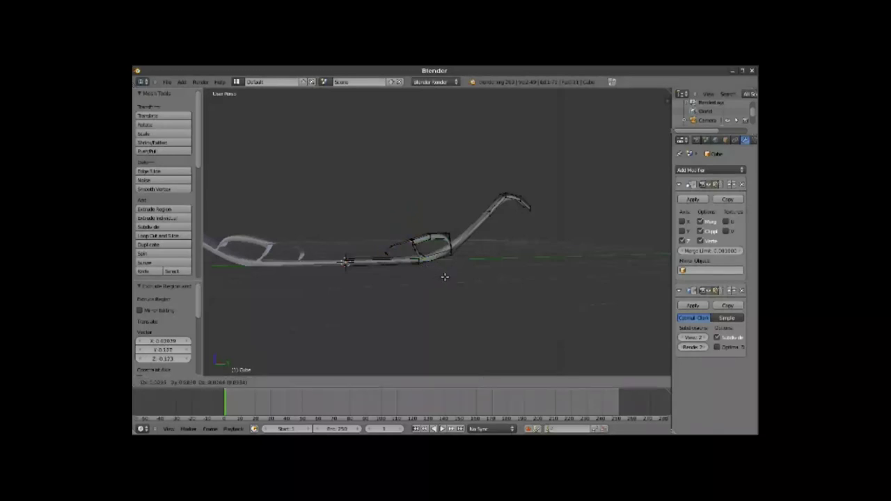
left_click(447, 275)
mouse_move(364, 302)
middle_mouse_down()
mouse_move(401, 278)
mouse_move(418, 300)
mouse_move(491, 328)
mouse_move(563, 302)
mouse_move(422, 290)
mouse_move(435, 251)
mouse_move(421, 213)
middle_mouse_up()
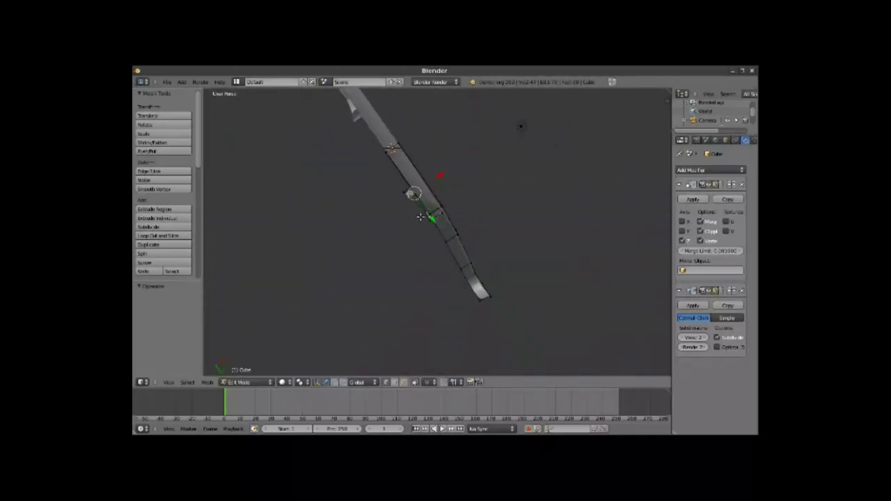
middle_click_drag(420, 218, 433, 220)
Step: In Right view, extrude three more segments to curl the loop into a hook, then return to Object Mode
key("KP_3")
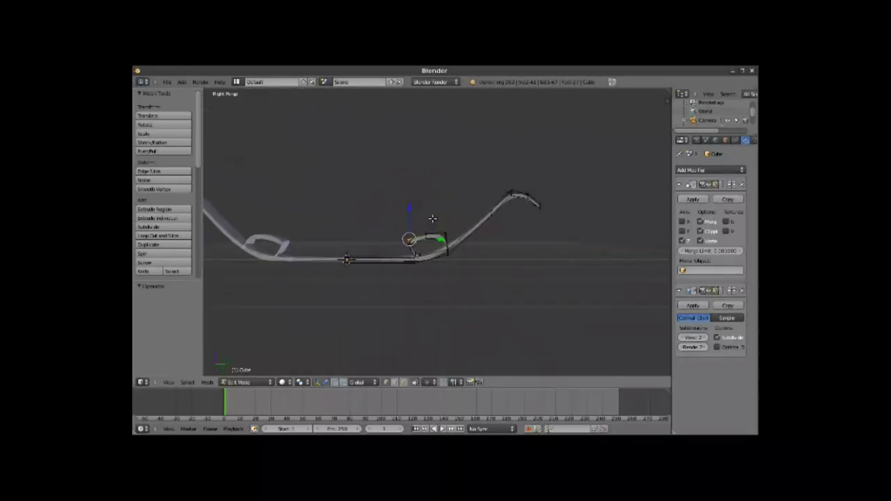
key("e")
left_click(402, 267)
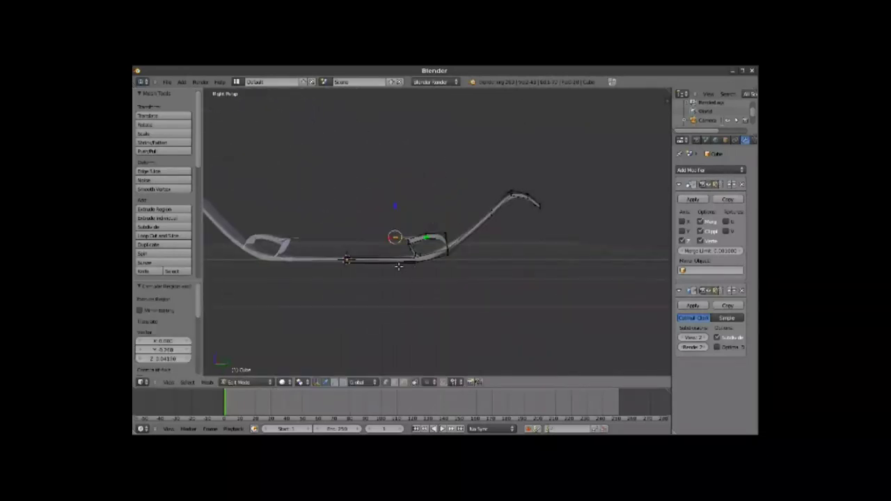
key("e")
left_click(402, 283)
key("e")
left_click(390, 293)
mouse_move(357, 298)
middle_mouse_down()
mouse_move(469, 319)
mouse_move(455, 249)
mouse_move(488, 277)
mouse_move(487, 342)
mouse_move(549, 276)
mouse_move(366, 223)
mouse_move(397, 186)
mouse_move(378, 189)
mouse_move(502, 209)
mouse_move(636, 179)
mouse_move(573, 179)
middle_mouse_up()
key("Tab")
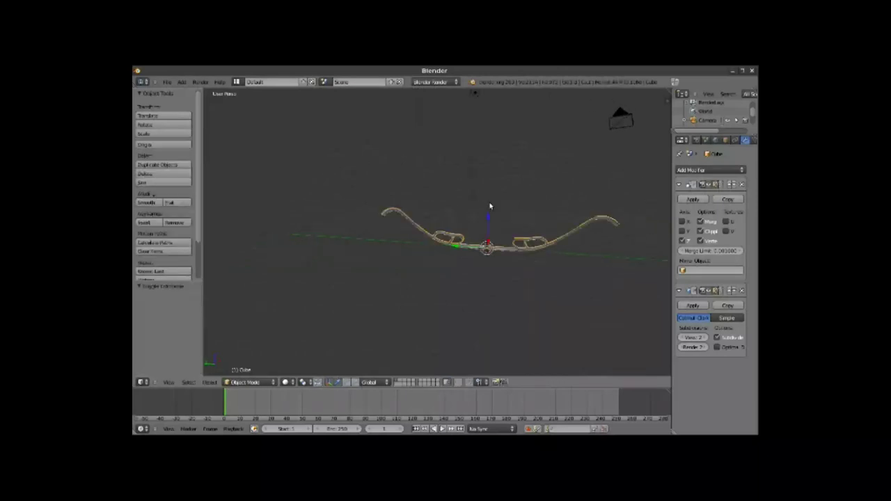
Step: Add a 32-vertex mesh circle of radius 1.000 at the bow's centre
key("shift+a")
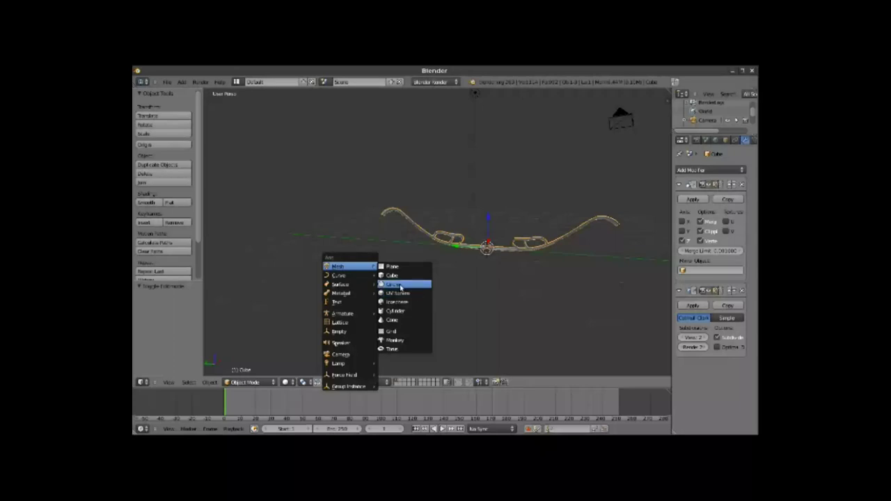
left_click(401, 285)
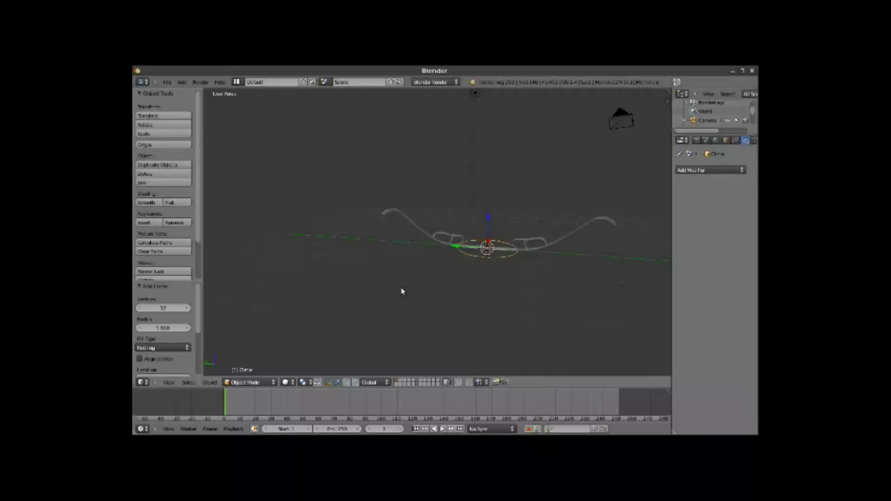
Step: Rotate the circle 90° about Z and shrink it to about a tenth size
key("r")
type("z90")
key("Return")
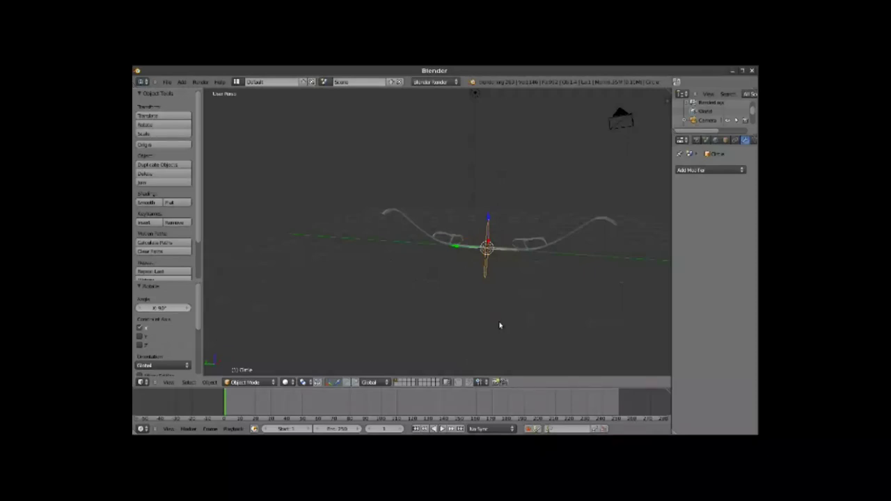
key("s")
left_click(493, 259)
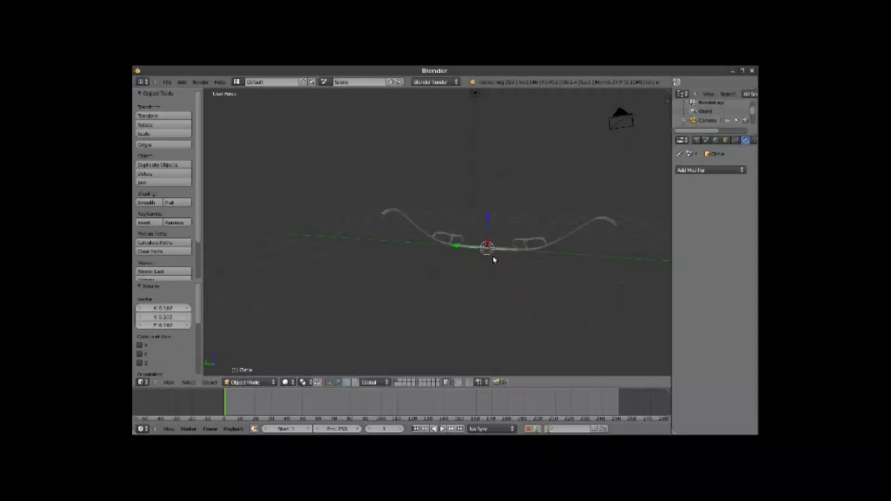
Step: Move the circle along Z and Y toward the end of the bow
key("g")
key("z")
left_click(506, 229)
key("g")
key("y")
left_click(553, 220)
key("g")
key("z")
left_click(577, 197)
key("g")
key("y")
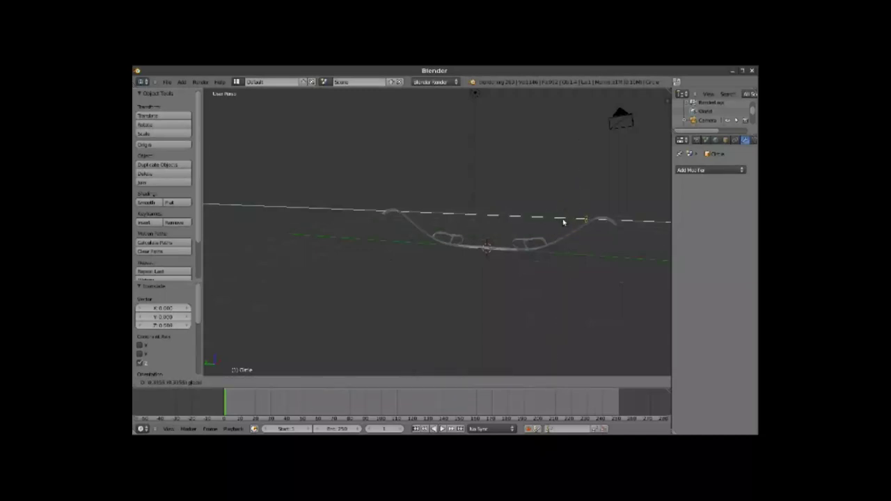
left_click(572, 225)
mouse_move(613, 220)
middle_mouse_down()
mouse_move(540, 280)
mouse_move(478, 256)
middle_mouse_up()
Step: From Top view, slide and rotate the circle onto the bow's left tip
key("KP_7")
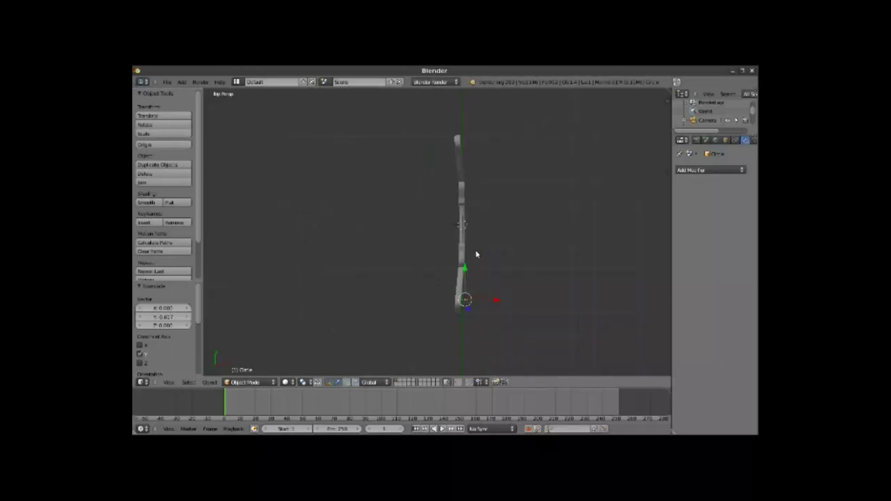
left_click_drag(490, 305, 486, 305)
key("r")
left_click(483, 312)
mouse_move(483, 312)
middle_mouse_down()
mouse_move(415, 346)
mouse_move(396, 288)
mouse_move(354, 276)
mouse_move(353, 263)
middle_mouse_up()
left_click_drag(398, 198, 404, 201)
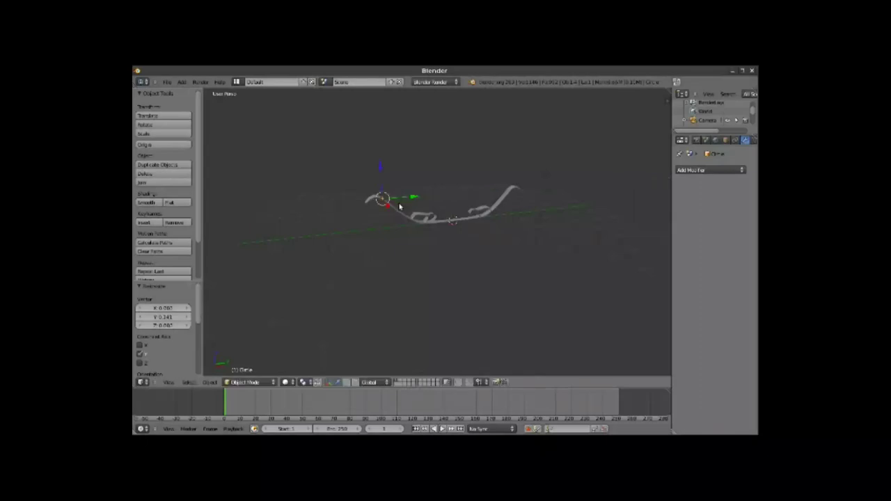
key("Tab")
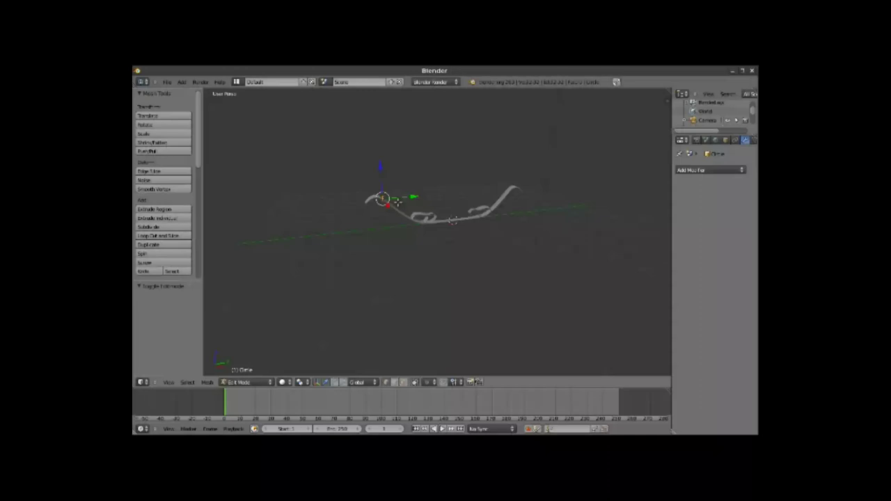
Step: Extend the circle along the bow to the far right tip to form the string
key("g")
key("x")
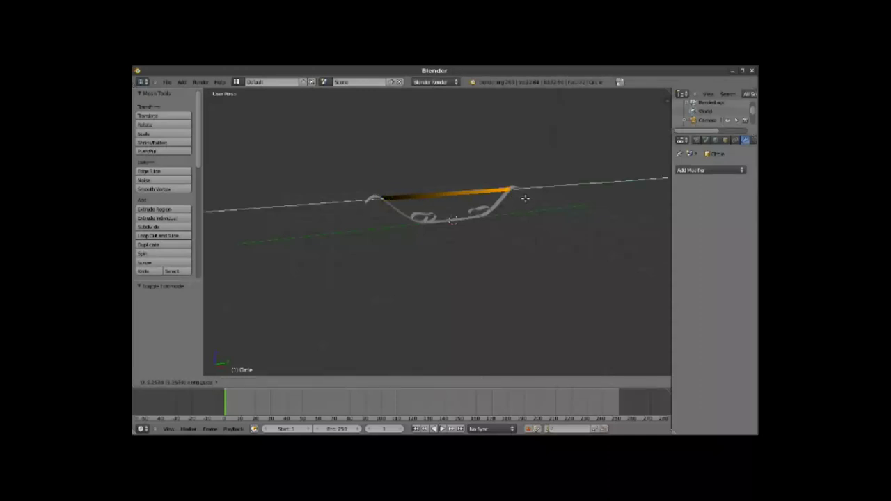
left_click(463, 202)
key("g")
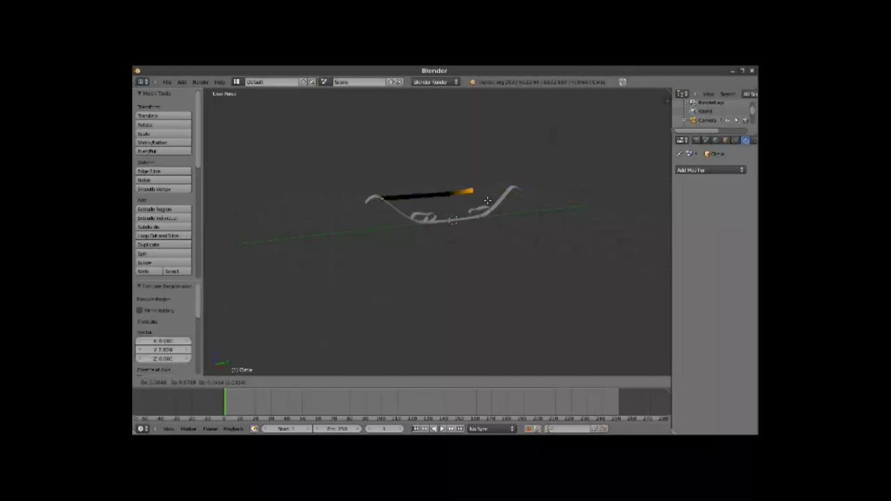
key("y")
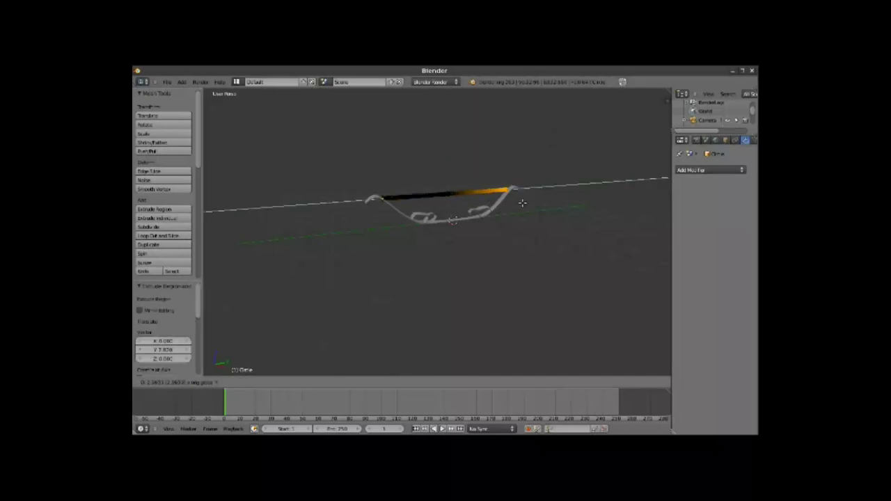
left_click(526, 203)
key("Tab")
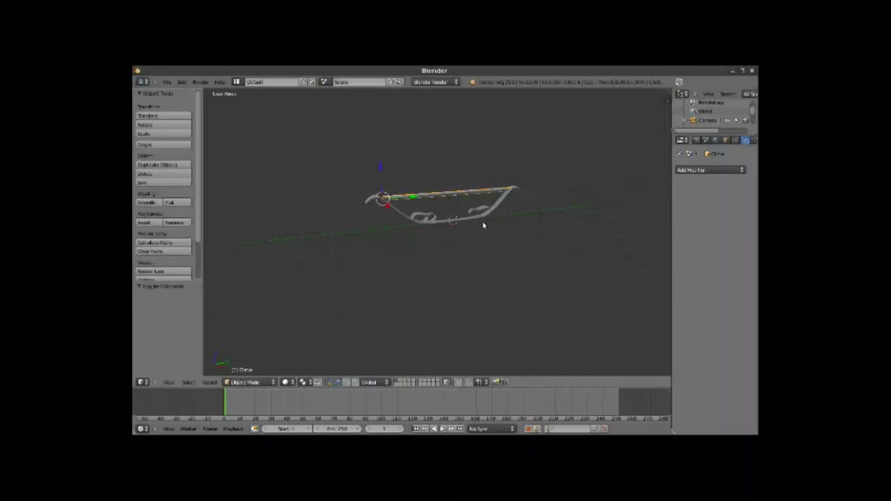
Step: Scale the string thinner on every axis except Z
middle_click_drag(498, 212, 497, 245)
scroll(487, 244, "up", 2)
scroll(486, 243, "up", 1)
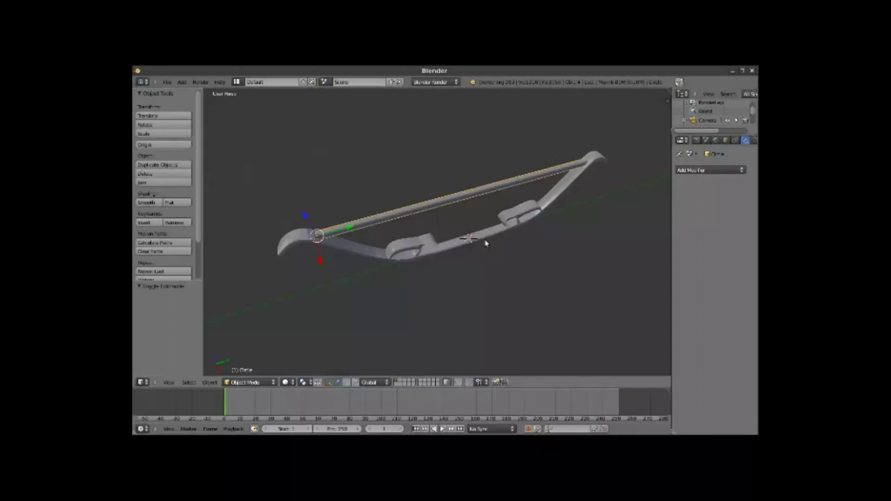
key("s")
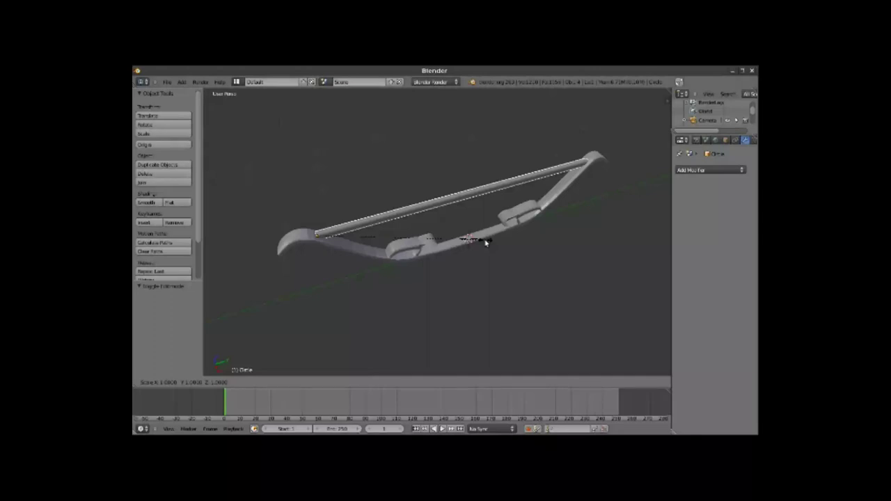
key("shift+z")
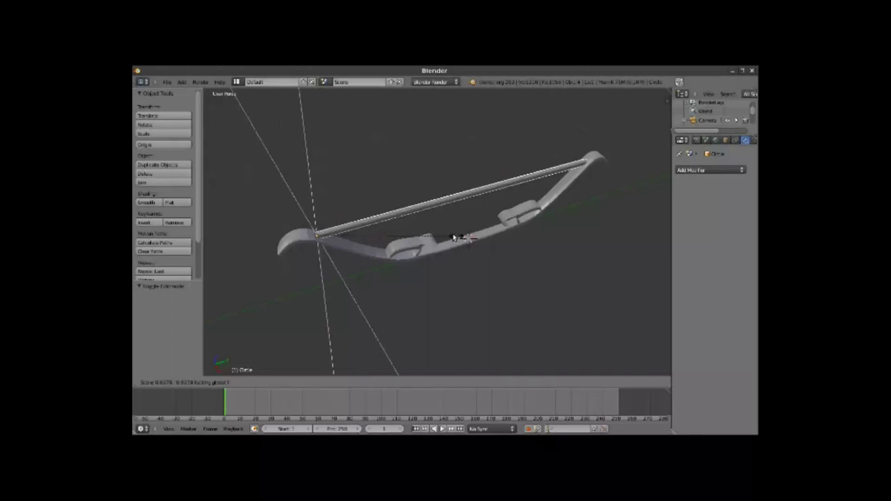
Step: Confirm the thinner string and nudge it along Z and 0.023 along Y to meet the tips
left_click(351, 231)
middle_click_drag(352, 231, 341, 146)
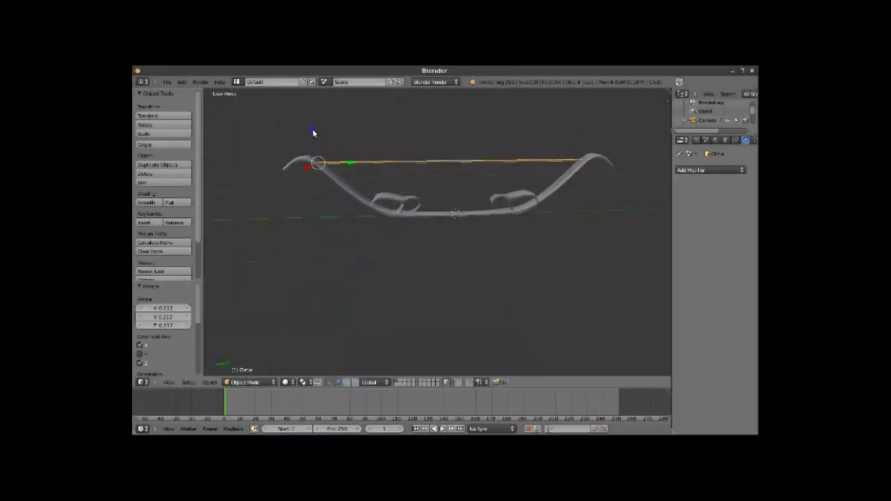
key("g")
key("z")
left_click(313, 131)
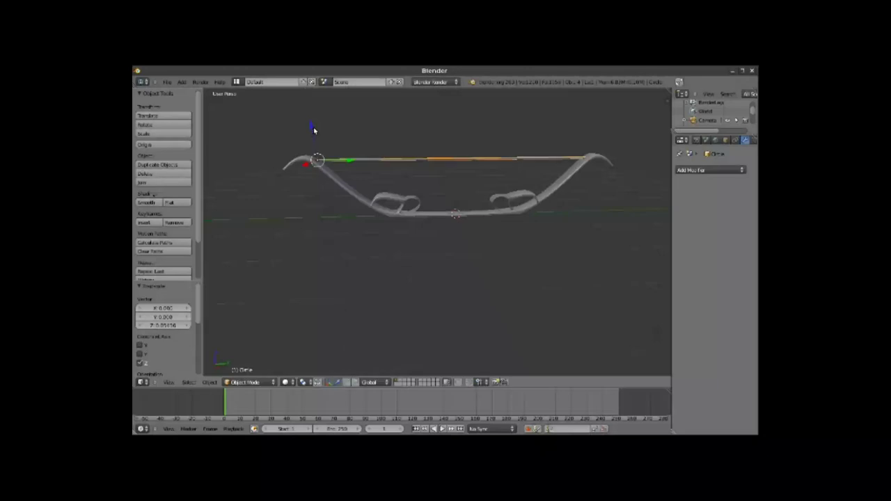
left_click(332, 164)
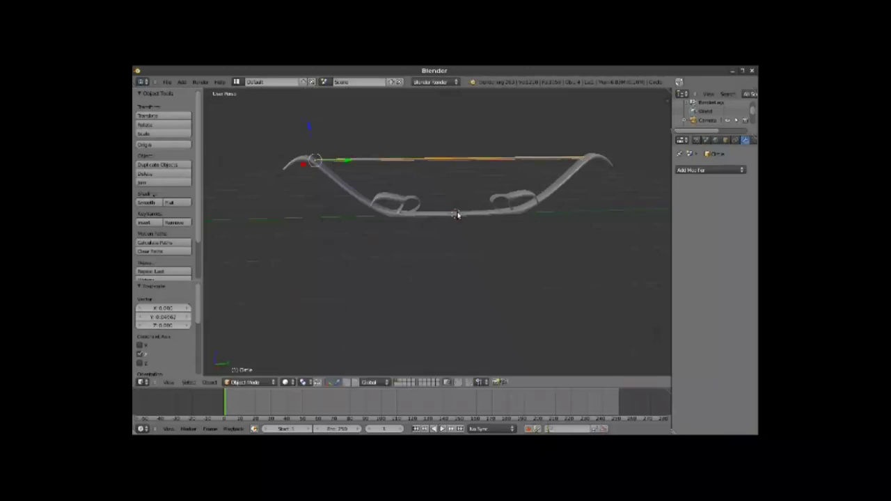
Step: Resize the bowstring on X and Z only, leaving its Y length unchanged
key("s")
key("shift+y")
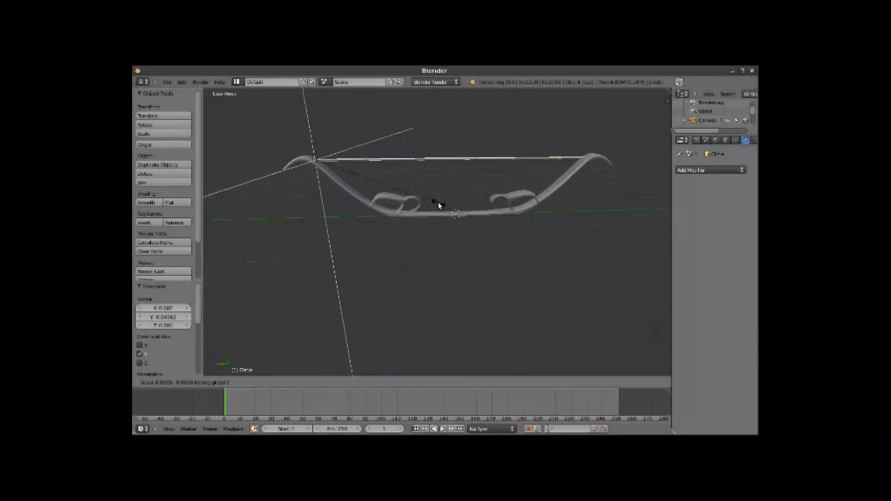
left_click(437, 203)
middle_click_drag(437, 193, 431, 201)
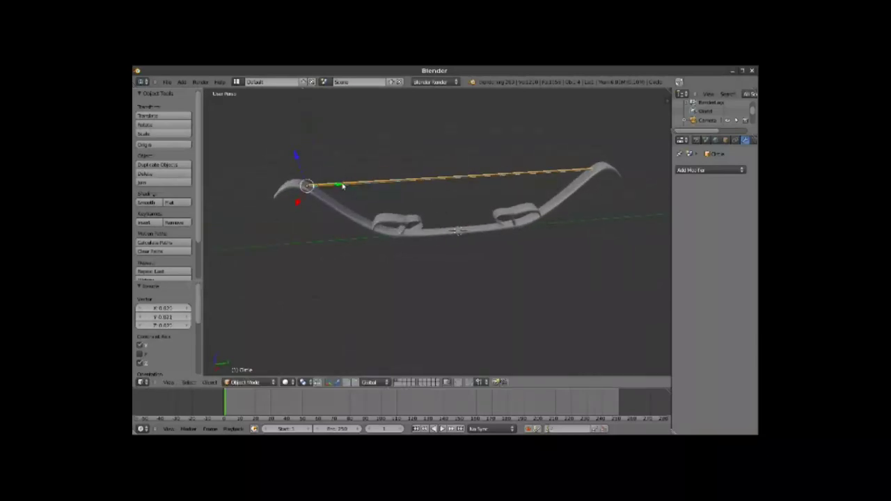
mouse_move(348, 185)
middle_mouse_down()
mouse_move(450, 169)
mouse_move(442, 153)
mouse_move(432, 204)
mouse_move(635, 196)
mouse_move(642, 205)
mouse_move(523, 230)
mouse_move(381, 283)
mouse_move(388, 246)
mouse_move(408, 243)
middle_mouse_up()
scroll(400, 246, "down", 5)
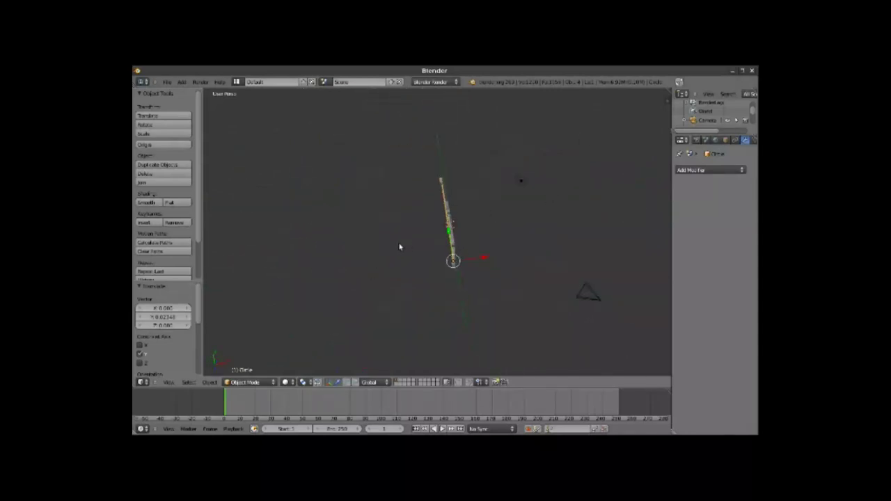
key("KP_3")
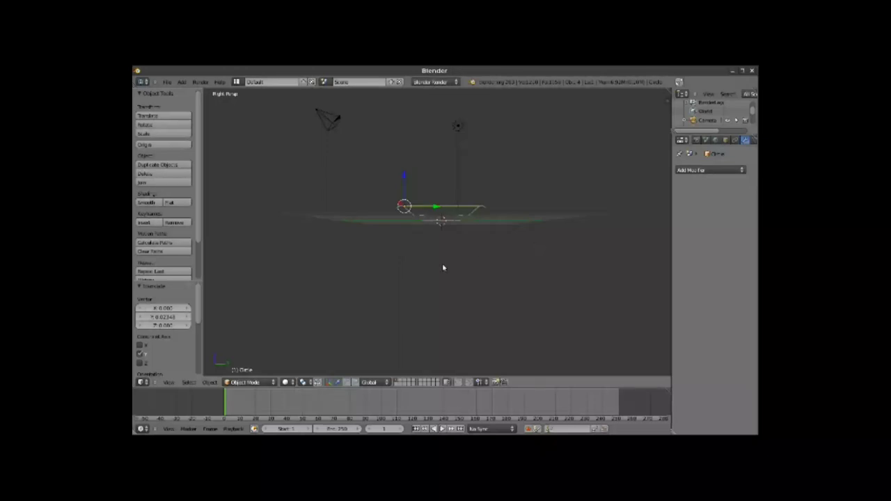
Step: Box-select the bow, string and lamp and rotate them 90° about X to stand upright
key("Tab")
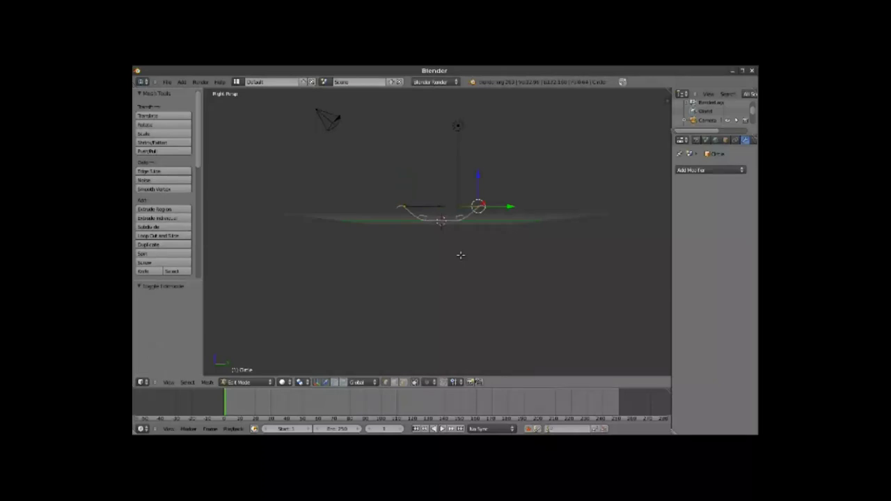
key("Tab")
key("a")
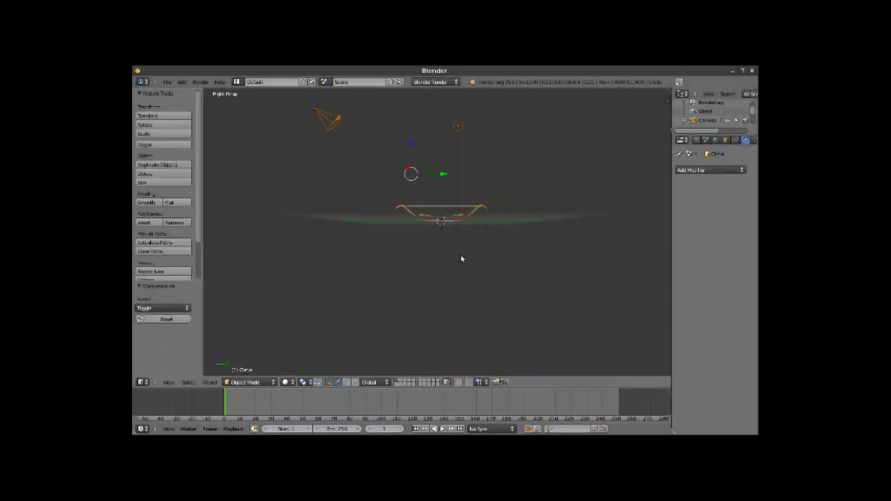
key("a")
key("b")
left_click_drag(397, 201, 543, 253)
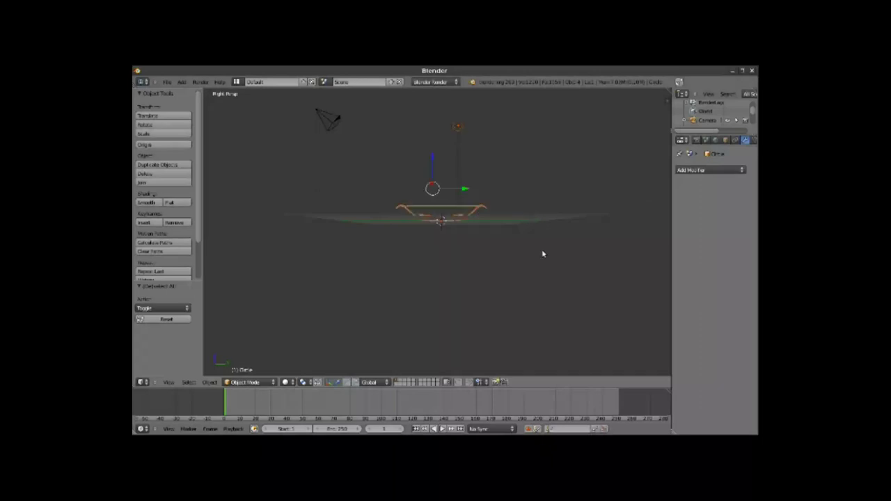
right_click(458, 127, "shift")
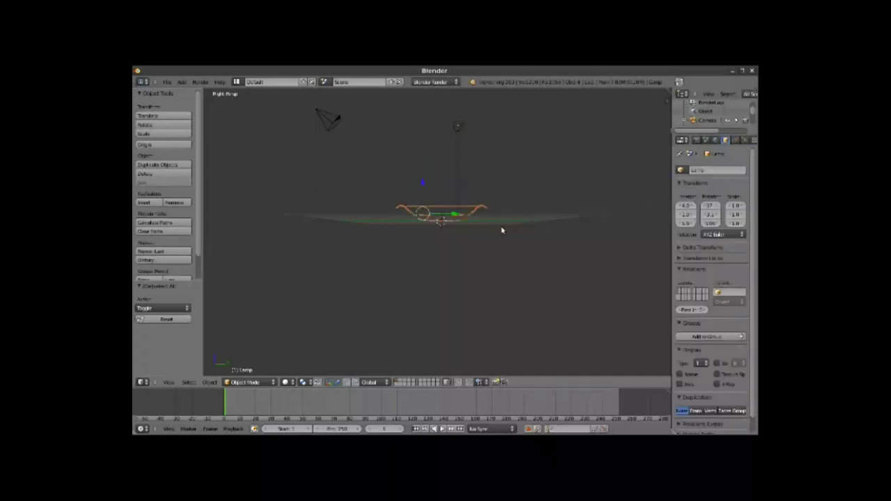
type("rx90")
key("Return")
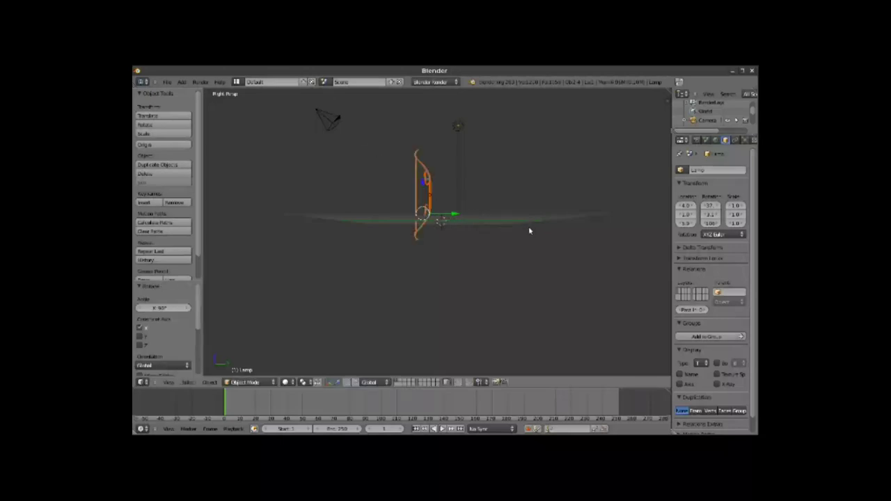
Step: Move the upright bow and string to the left along Y
scroll(529, 231, "up", 2)
middle_click_drag(413, 220, 413, 262, "shift")
middle_click_drag(475, 284, 449, 267)
key("g")
key("y")
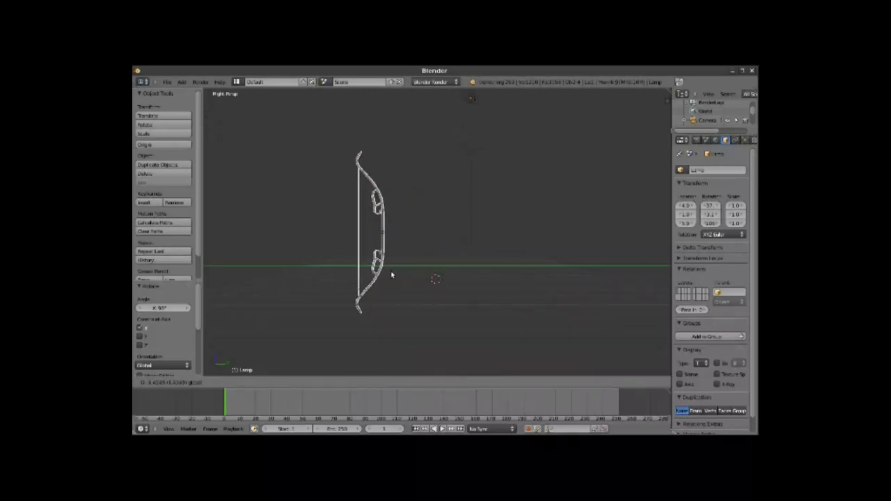
left_click(362, 275)
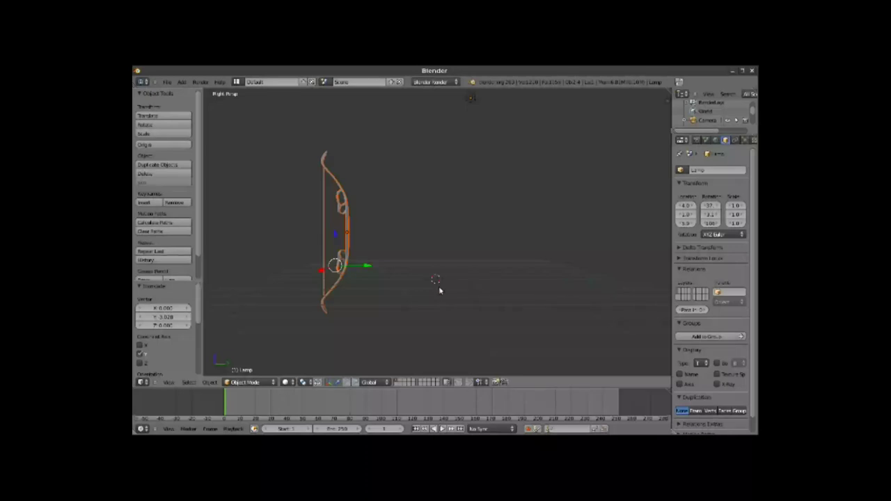
key("shift+a")
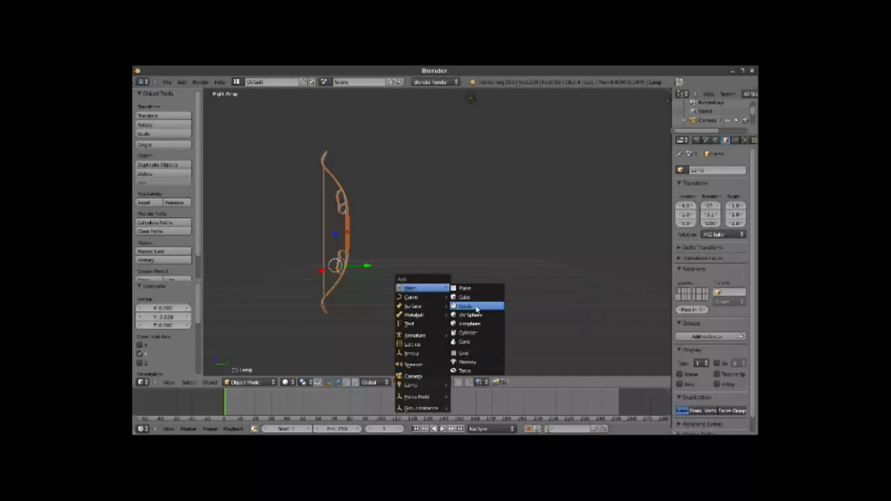
Step: Add a circle, rotate it 90° about X, raise it to Z 1.714 and shrink it
left_click(476, 309)
type("rx90")
key("Return")
key("g")
key("z")
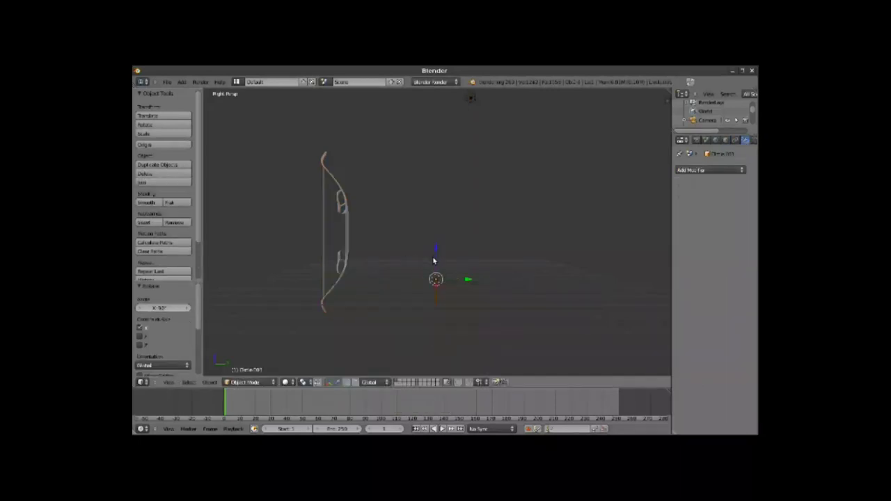
left_click(460, 240)
key("s")
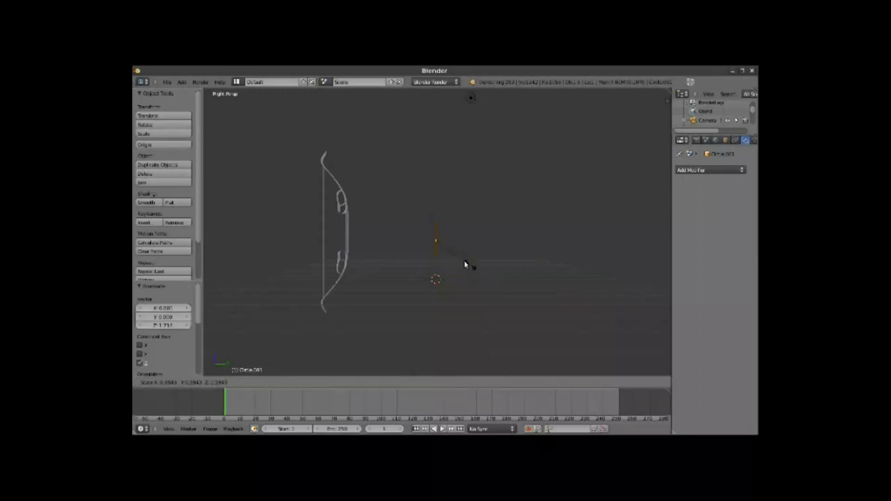
left_click(439, 245)
Step: Extrude the small circle along Y into an arrow shaft
key("Tab")
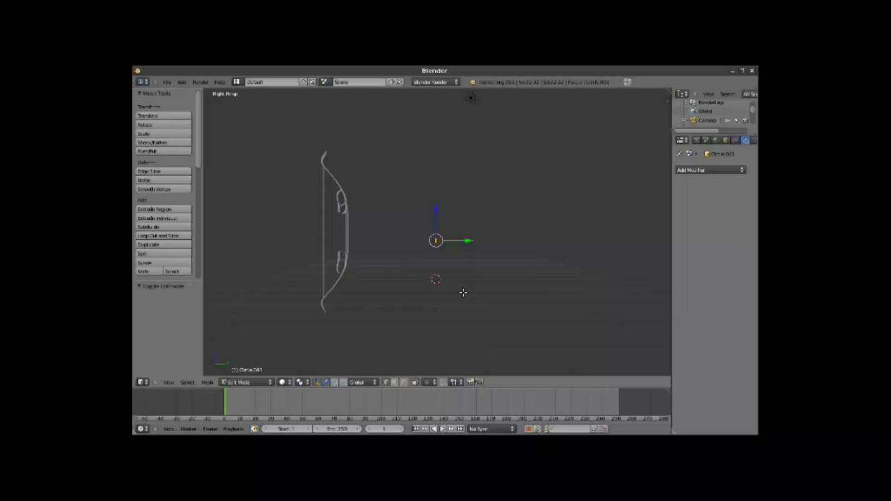
key("e")
key("y")
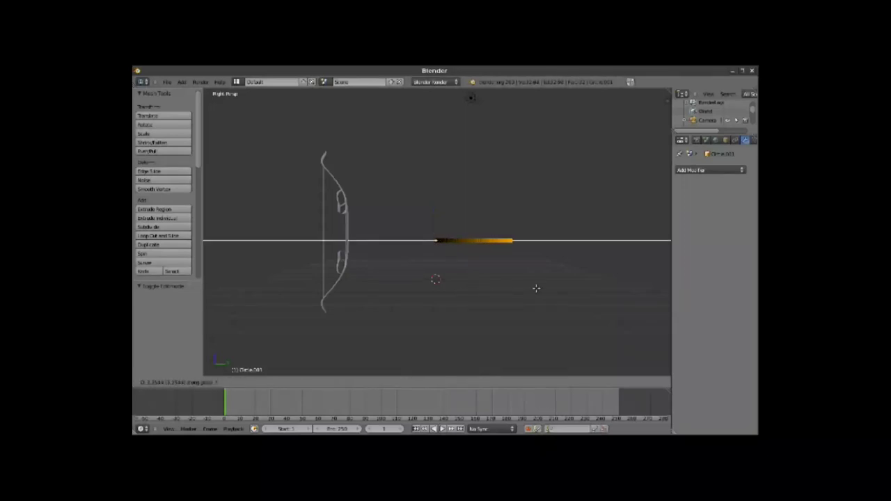
left_click(572, 288)
key("Tab")
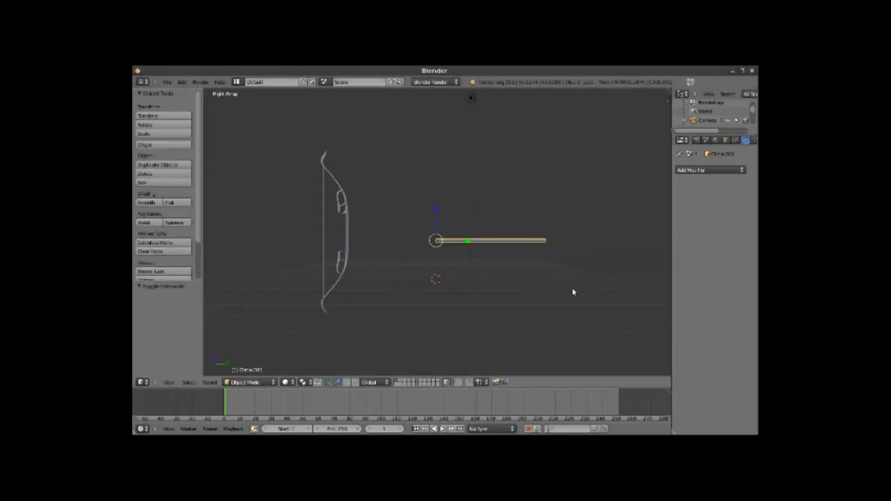
Step: Resize the shaft with Y excluded and slide it along Y until its rear meets the bowstring
key("s")
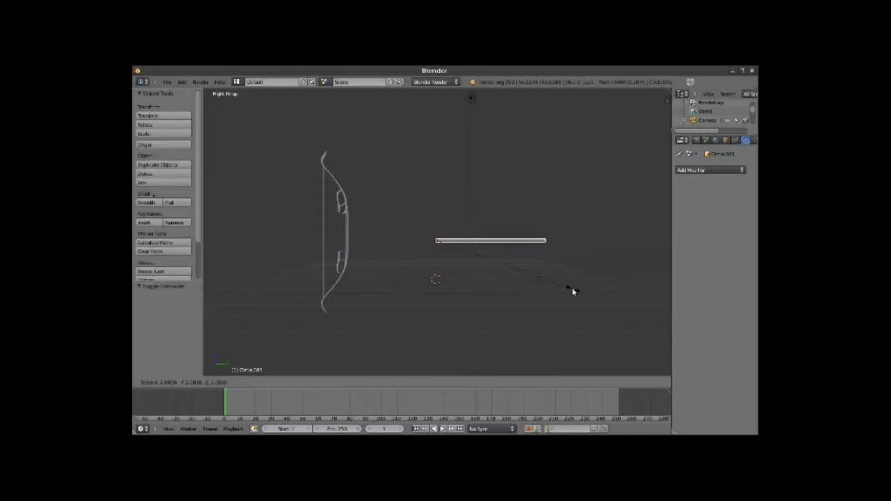
key("shift+y")
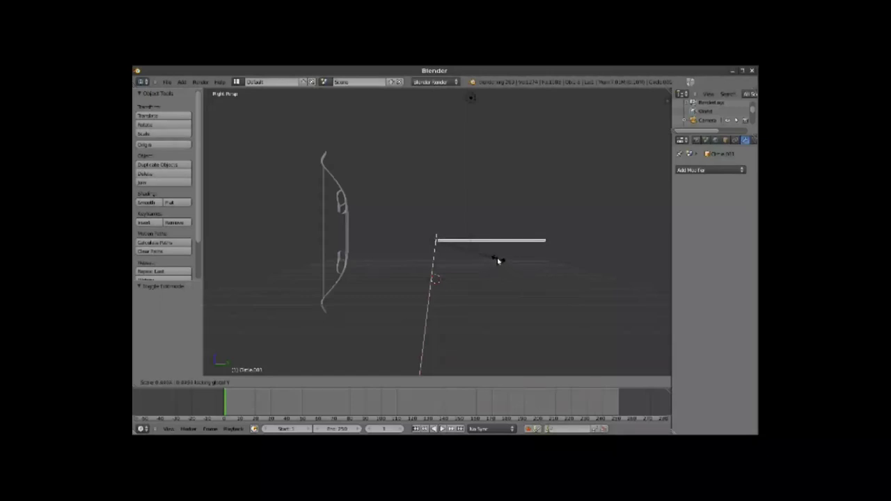
left_click(452, 243)
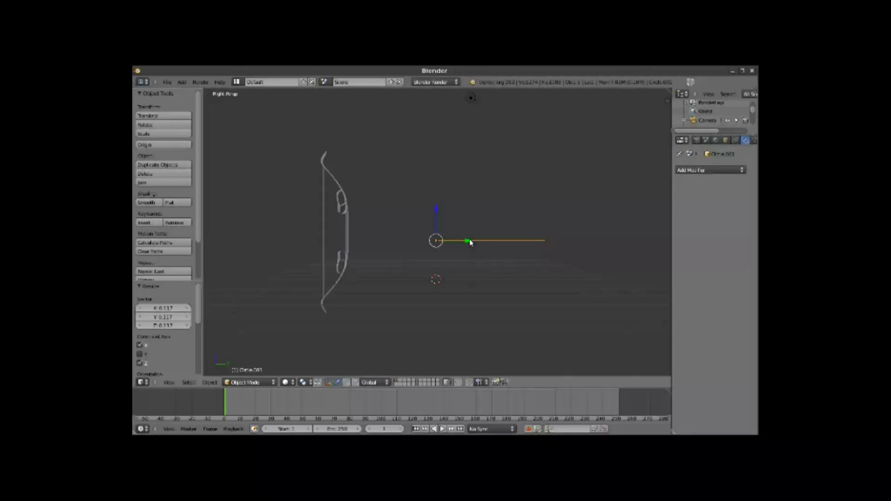
left_click_drag(471, 241, 360, 245)
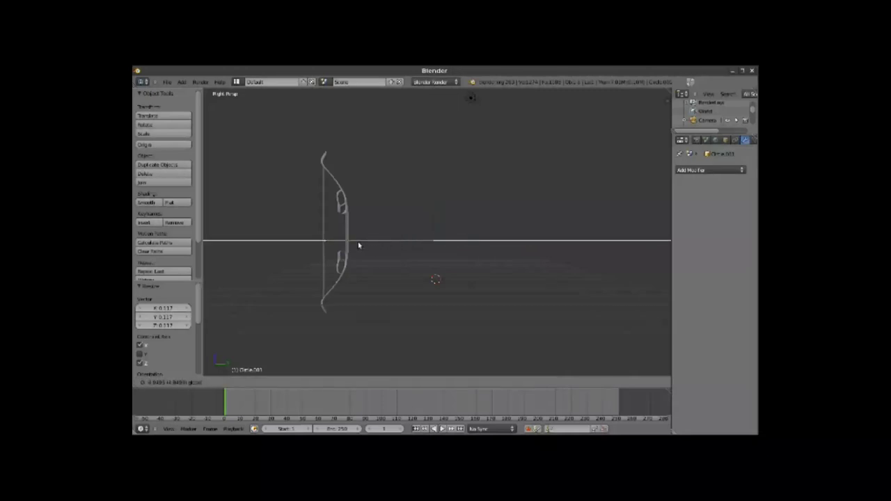
left_click(360, 245)
scroll(390, 260, "up", 3)
scroll(390, 261, "up", 2)
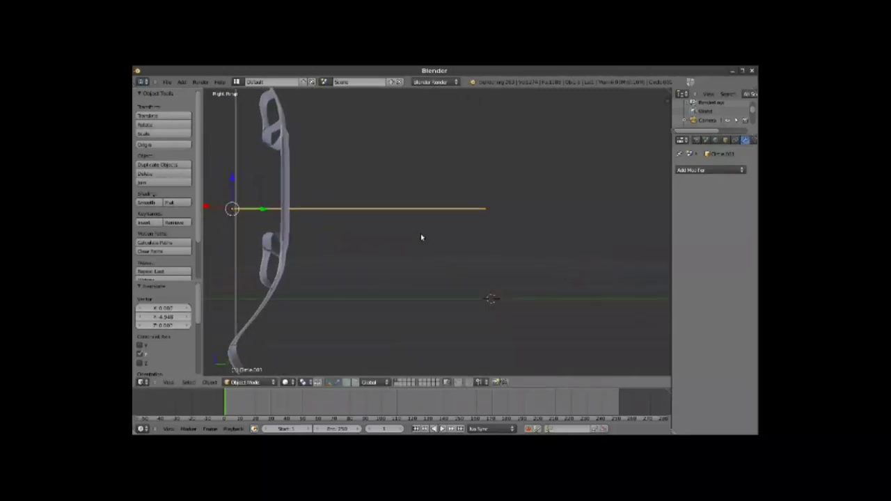
middle_click_drag(422, 237, 403, 248, "shift")
key("shift+a")
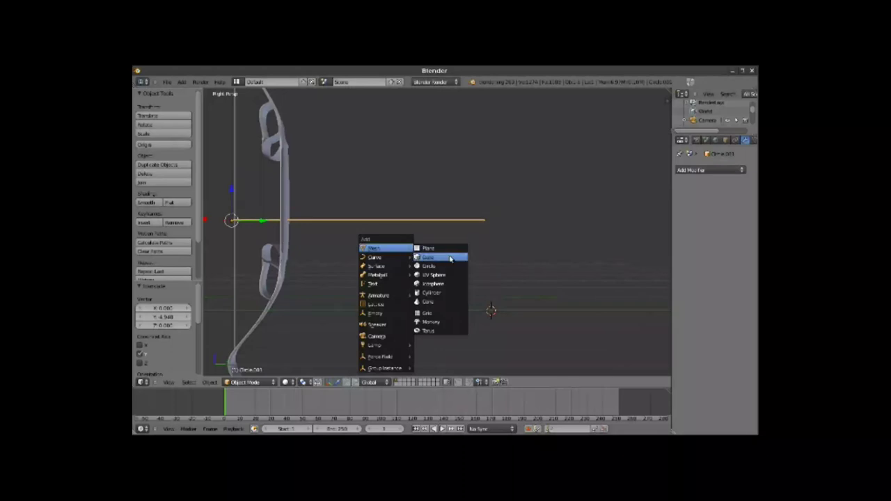
Step: Add a circle, rotate it 90° about X, and move it onto the shaft's front end
left_click(444, 267)
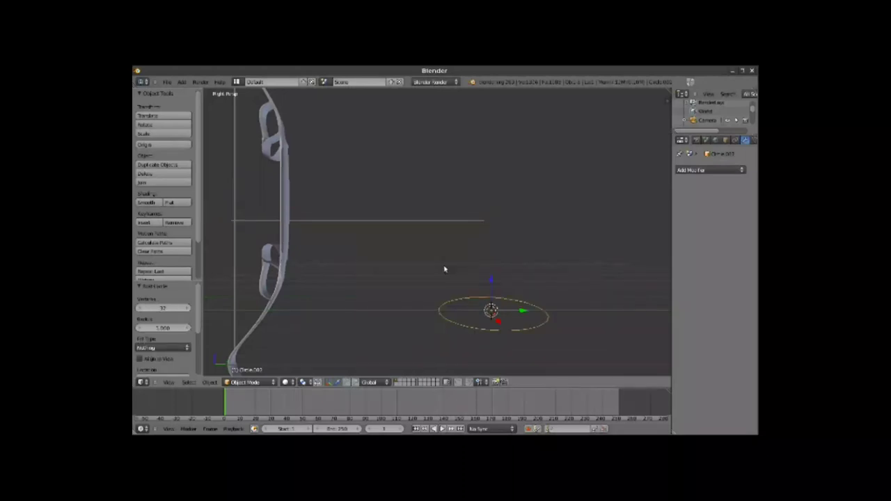
type("rx90")
key("Return")
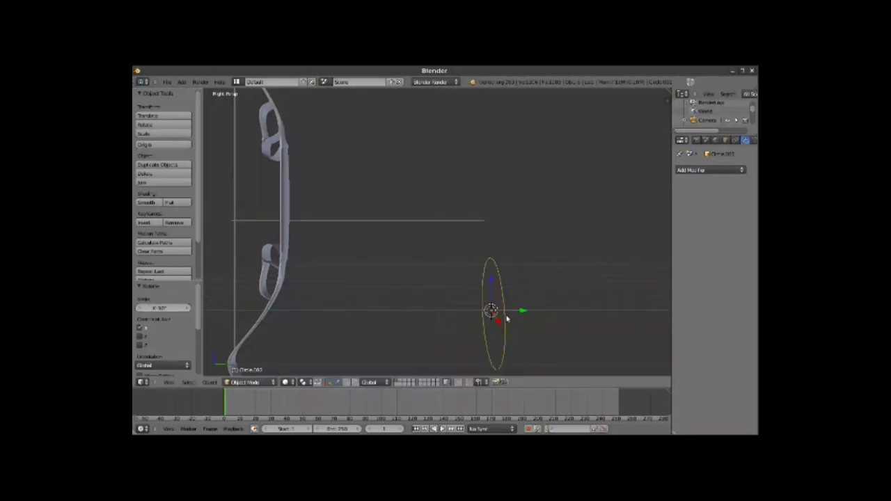
key("g")
key("z")
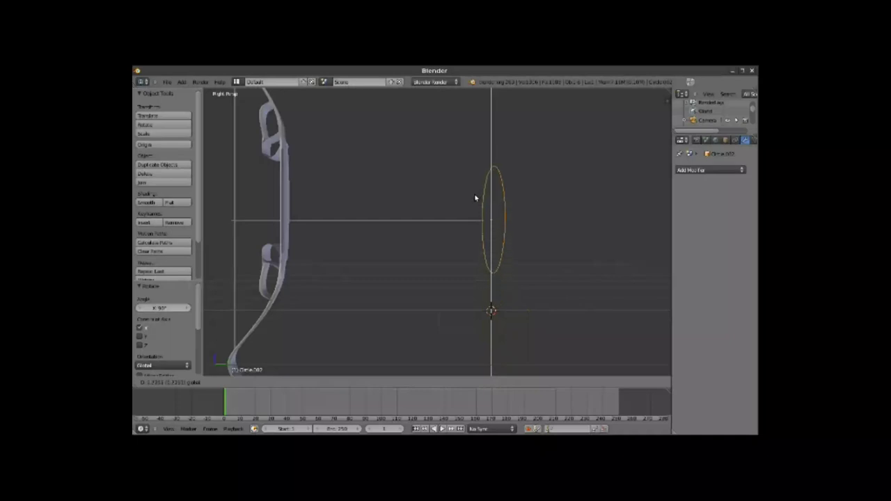
left_click(475, 198)
left_click_drag(525, 224, 515, 223)
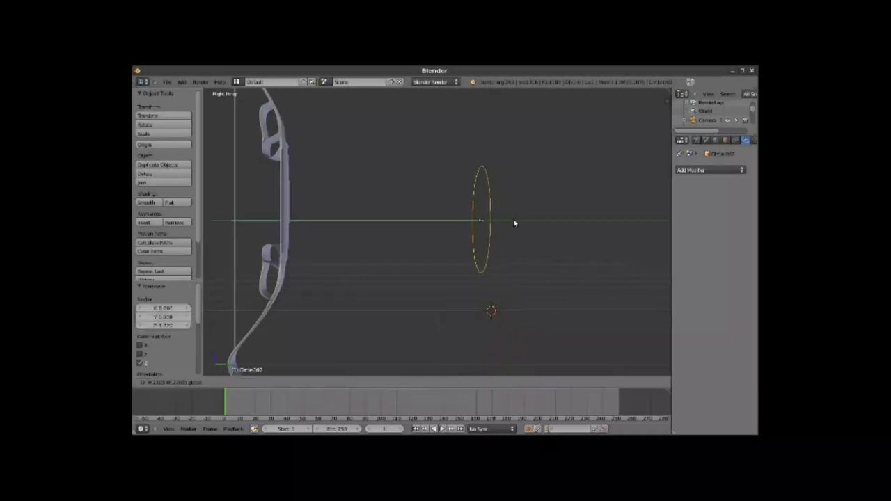
left_click(516, 222)
mouse_move(516, 223)
middle_mouse_down()
mouse_move(458, 227)
mouse_move(513, 227)
middle_mouse_up()
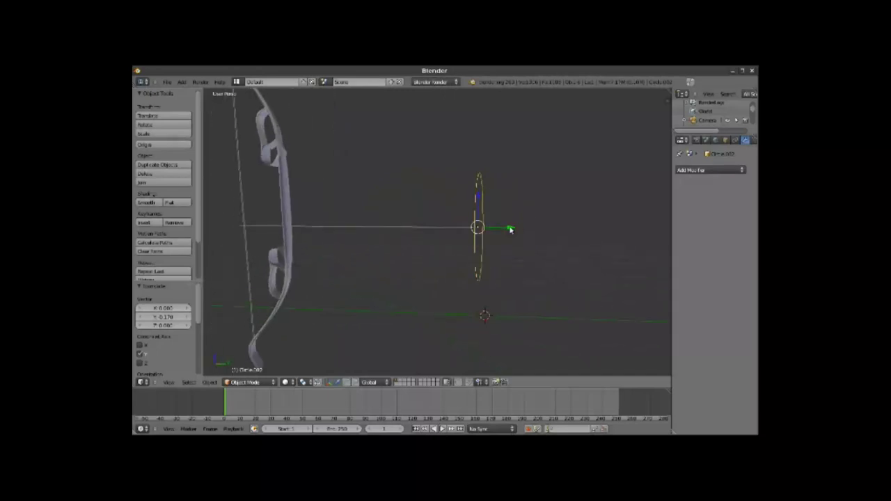
left_click_drag(511, 229, 509, 229)
Step: Shrink the circle, then in Edit Mode extrude it along Y and scale the new ring to 0.719
key("s")
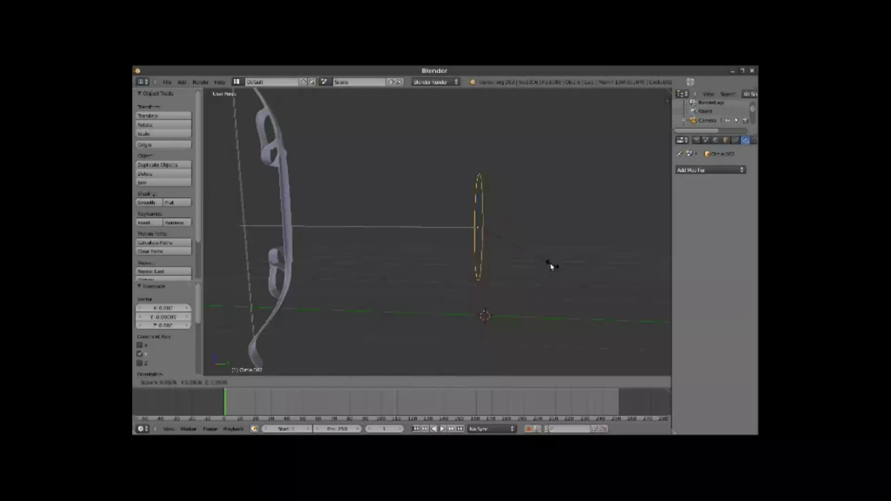
left_click(492, 232)
key("Tab")
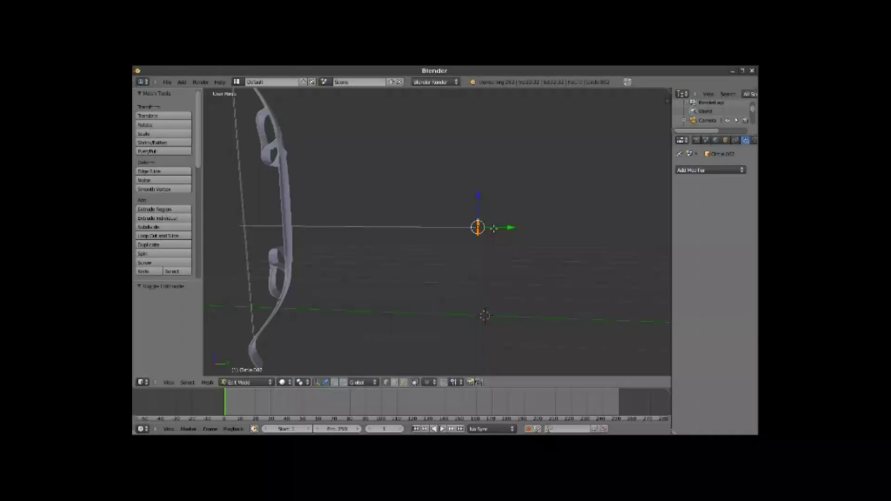
key("g")
key("y")
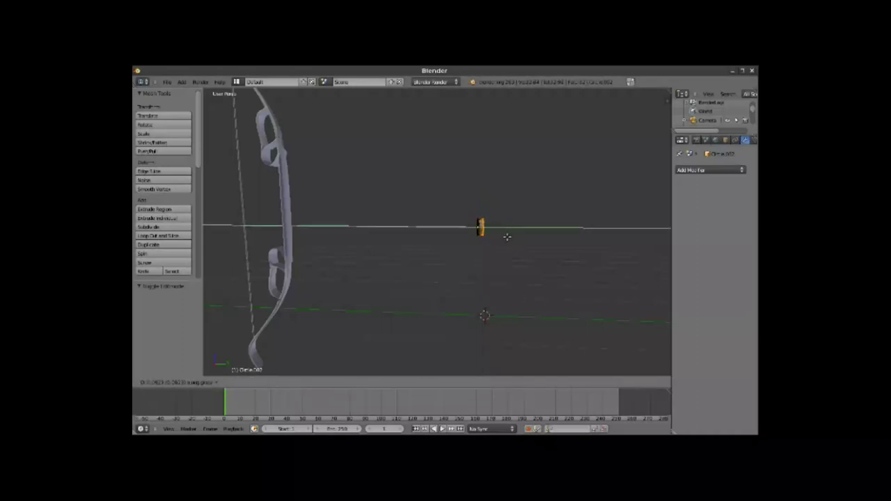
left_click(508, 238)
key("s")
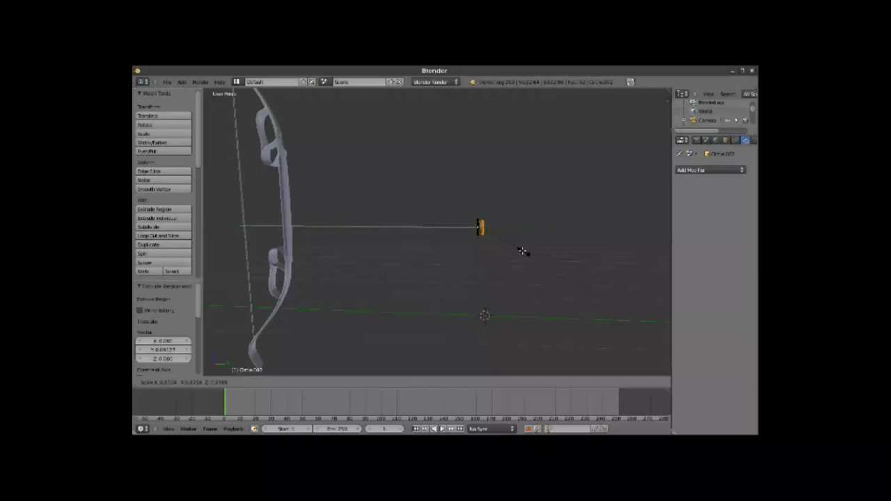
left_click(516, 248)
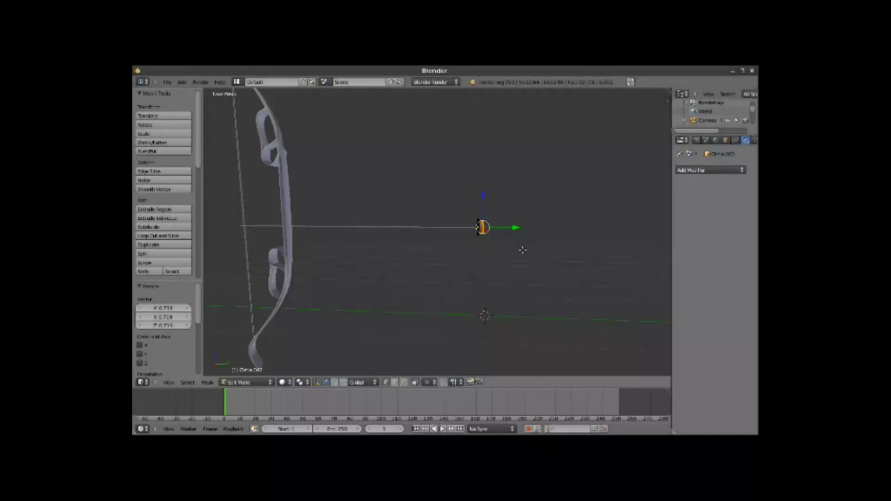
Step: Extrude another ring from the arrowhead's end and orbit to view the cone
key("e")
left_click(518, 248)
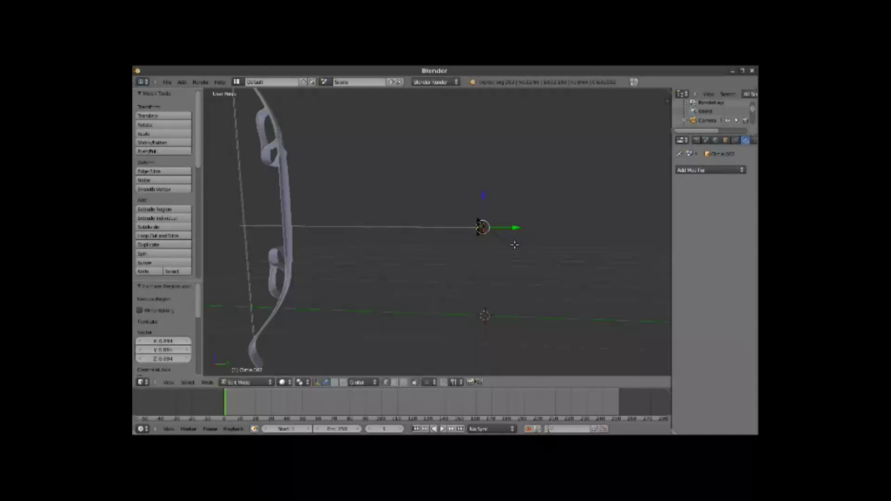
scroll(514, 244, "up", 5)
middle_click_drag(514, 244, 612, 235)
scroll(557, 242, "down", 4)
mouse_move(501, 250)
middle_mouse_down()
mouse_move(402, 281)
mouse_move(418, 275)
middle_mouse_up()
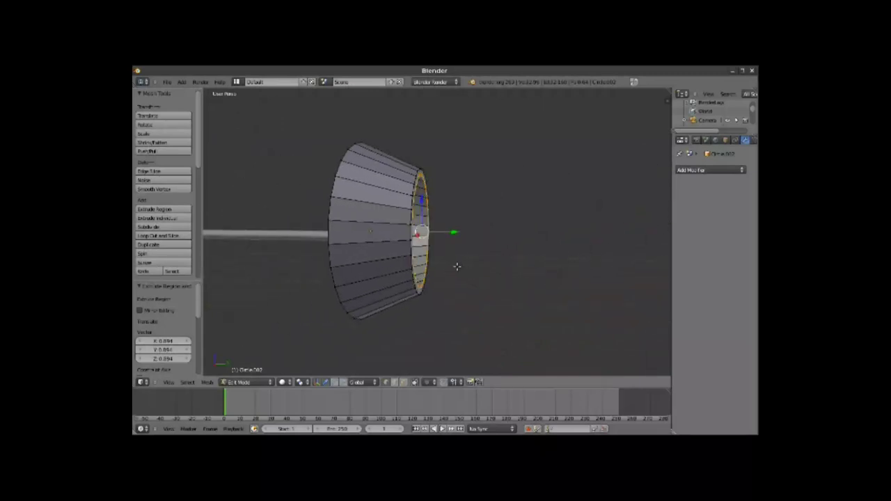
Step: Extrude a new ring along Y and shrink it to about 0.825
key("e")
key("y")
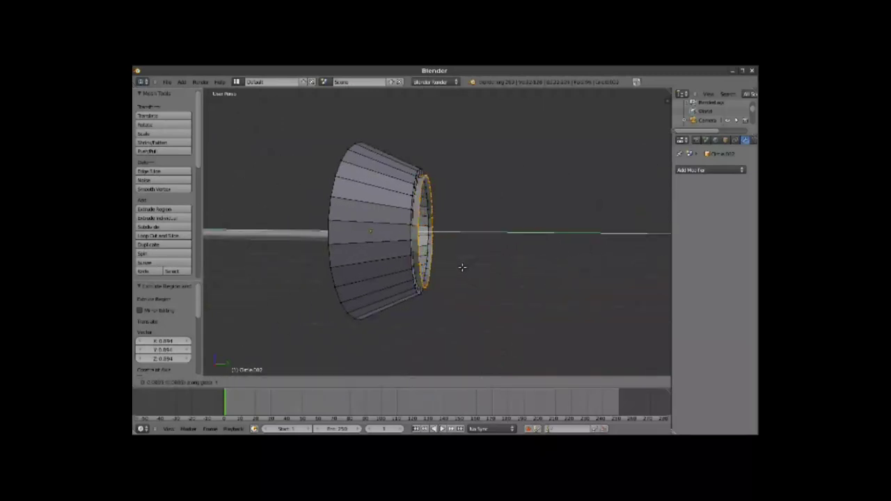
right_click(469, 277)
key("s")
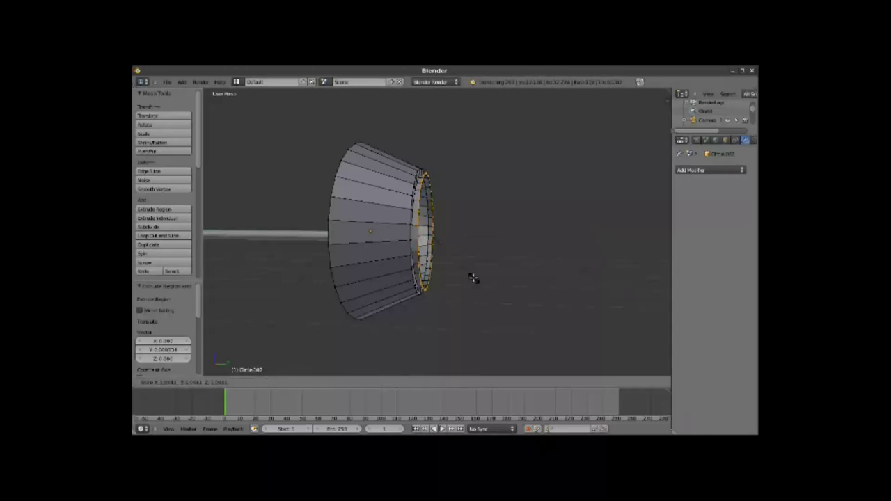
left_click(474, 278)
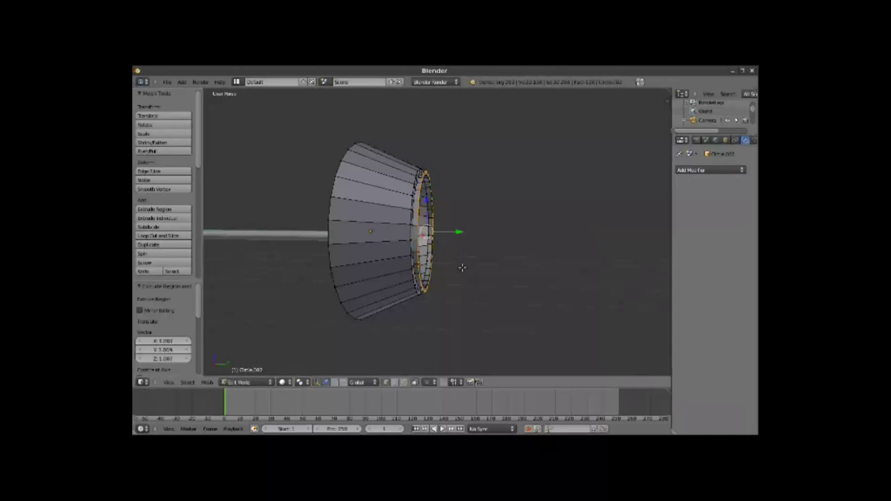
key("e")
key("y")
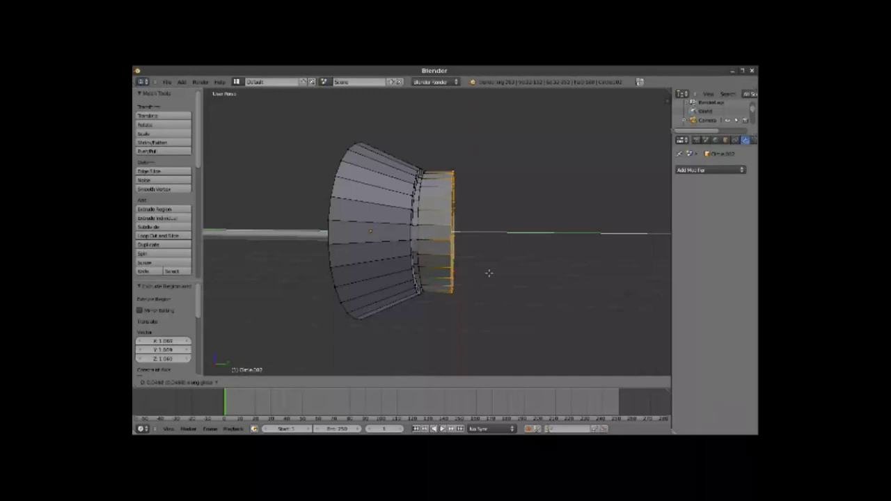
left_click(495, 277)
key("s")
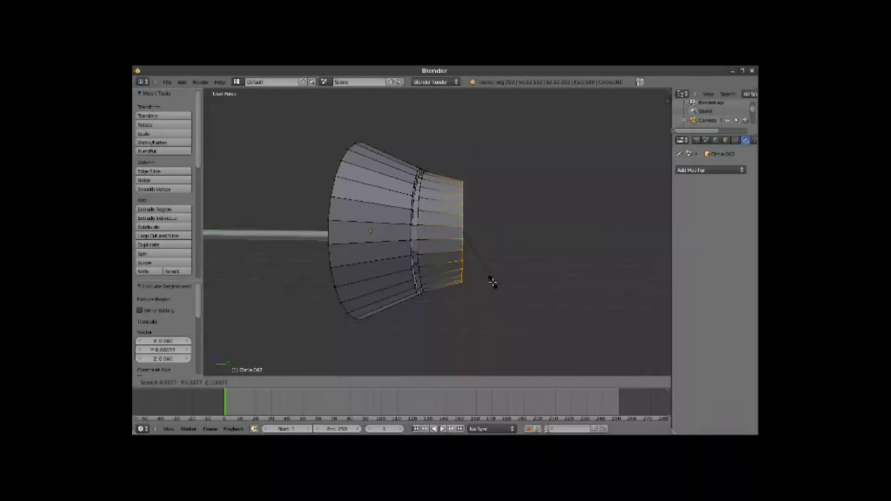
left_click(492, 282)
Step: Rescale the end ring to 0.822, then extrude rings scaled to 1.070 and 0.694
key("s")
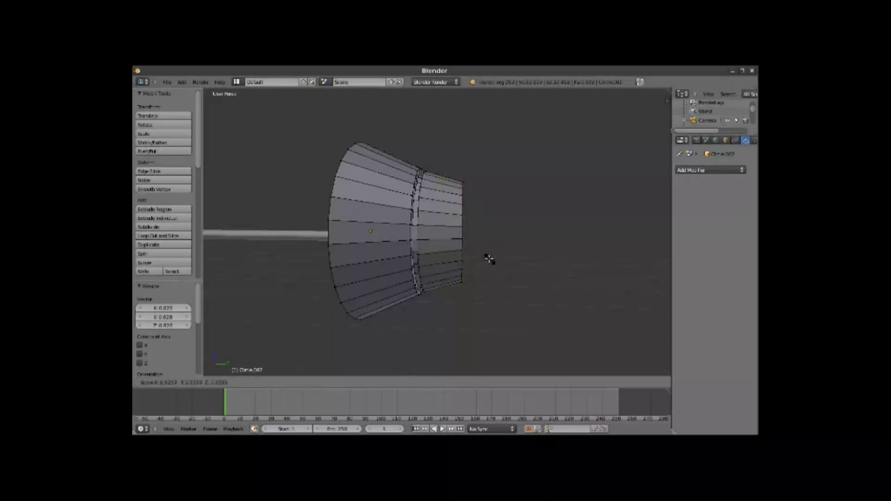
left_click(488, 259)
key("e")
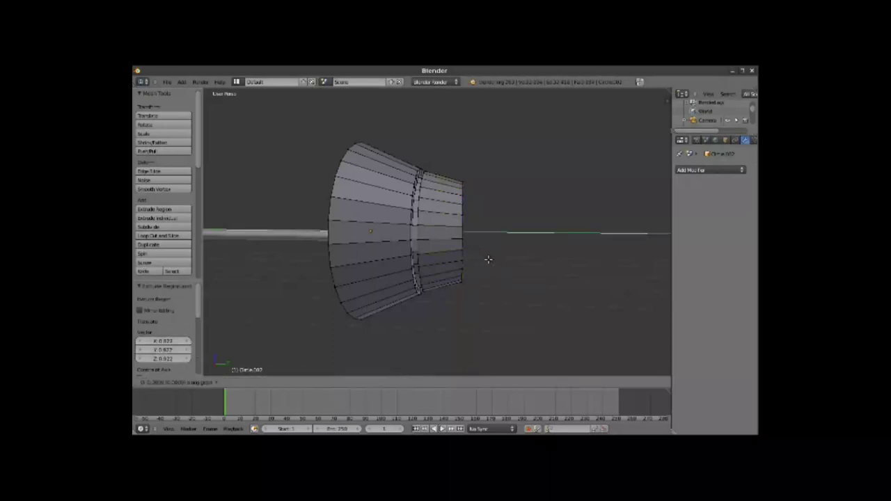
left_click(492, 259)
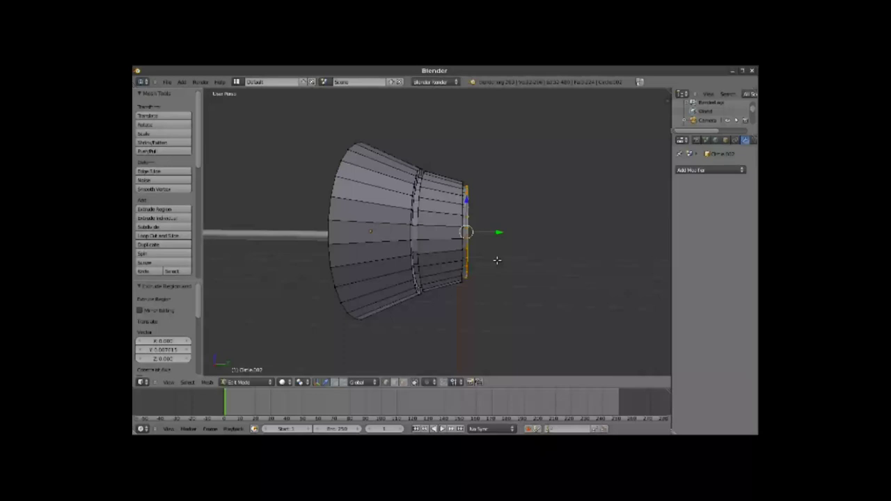
key("s")
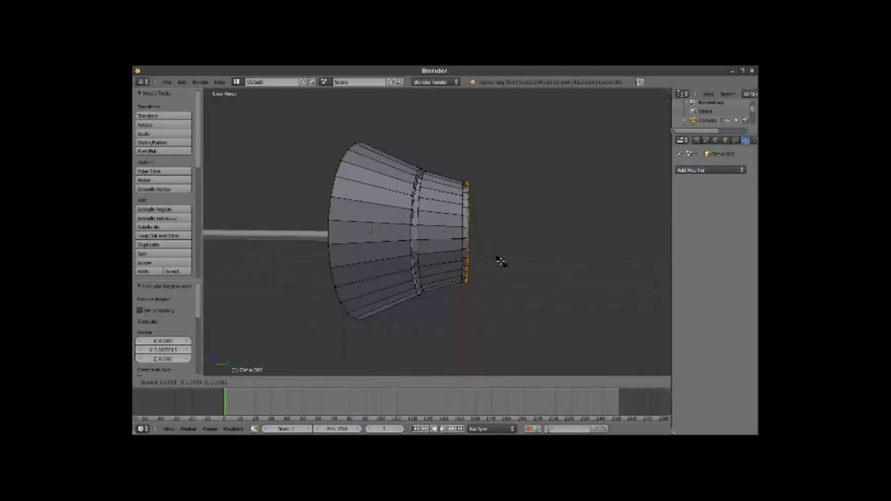
left_click(500, 261)
key("e")
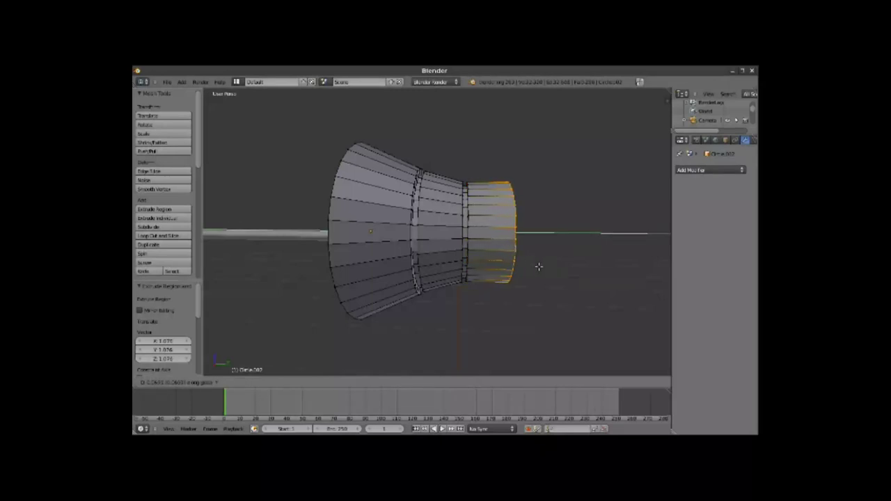
left_click(541, 269)
key("s")
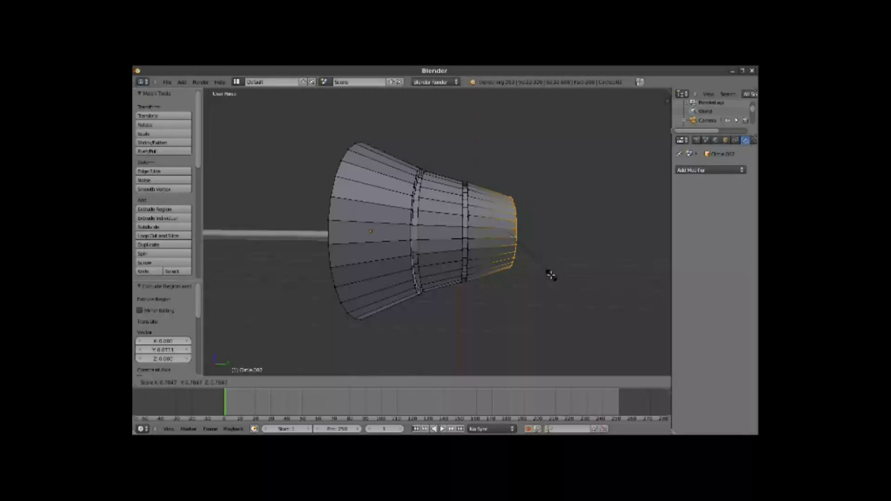
left_click(551, 275)
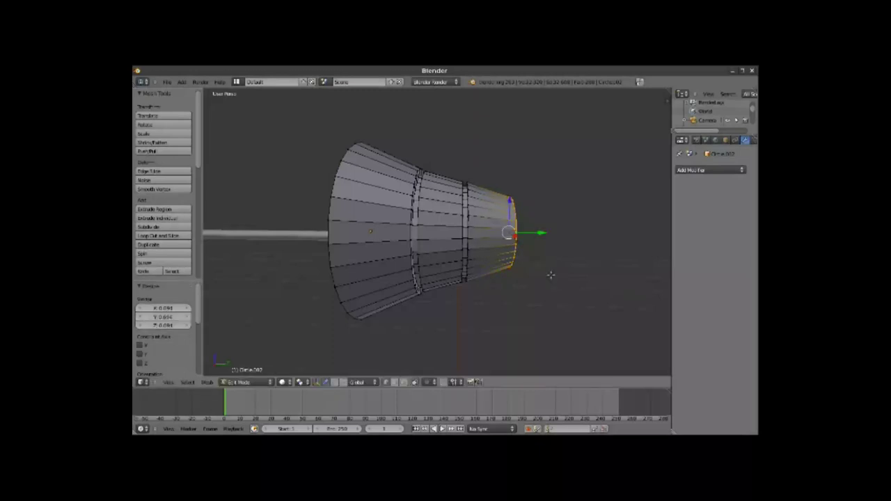
Step: Extrude two more rings, enlarging one slightly and shrinking the tip ring to about 0.176
key("KP_4")
key("KP_4")
key("KP_4")
key("s")
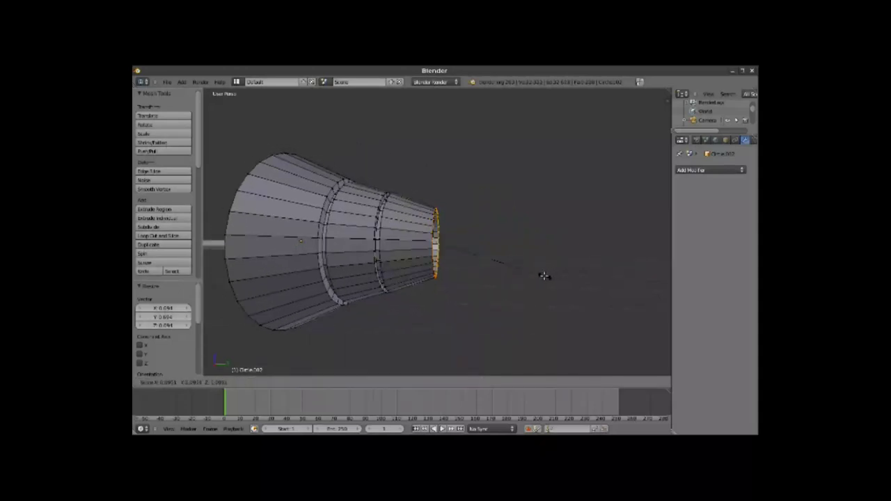
left_click(525, 273)
key("e")
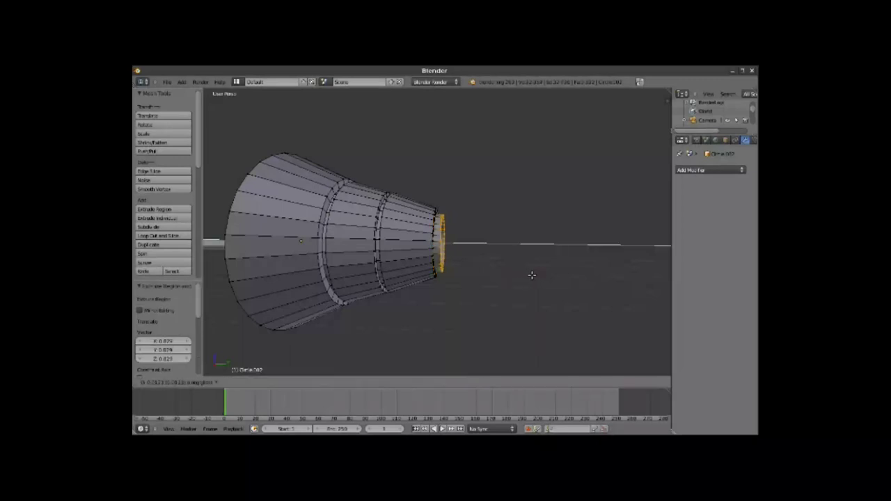
left_click(530, 277)
key("s")
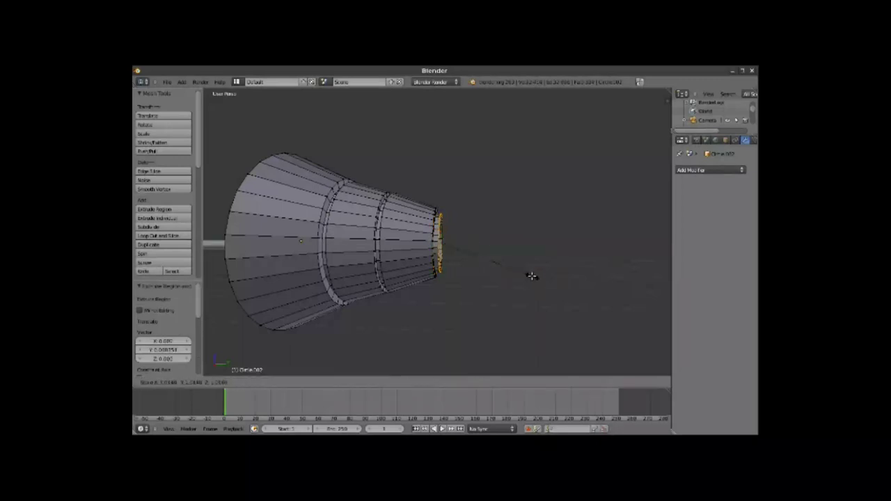
left_click(537, 279)
key("e")
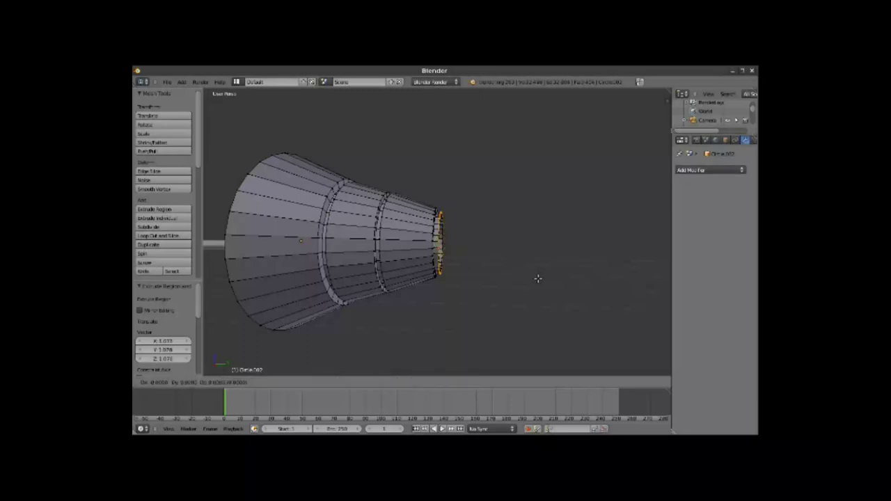
left_click(582, 290)
key("s")
left_click(505, 258)
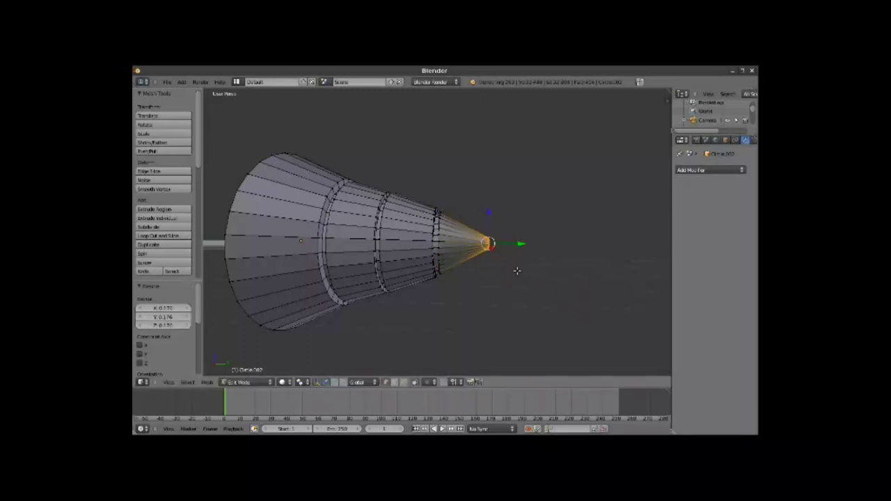
Step: Merge the cone's tip ring at its centre into a single point
key("alt+m")
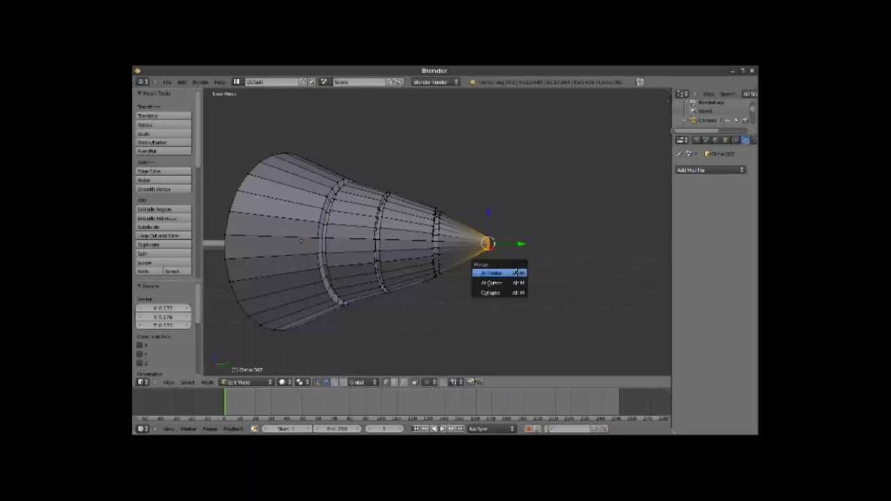
left_click(497, 274)
scroll(495, 274, "down", 3)
scroll(423, 272, "down", 3)
middle_click_drag(423, 273, 473, 267, "shift")
scroll(442, 272, "up", 2)
scroll(482, 265, "up", 4)
scroll(483, 264, "down", 3)
Step: Select the cone's wide base loop, extrude and shrink it, then merge it at centre
key("a")
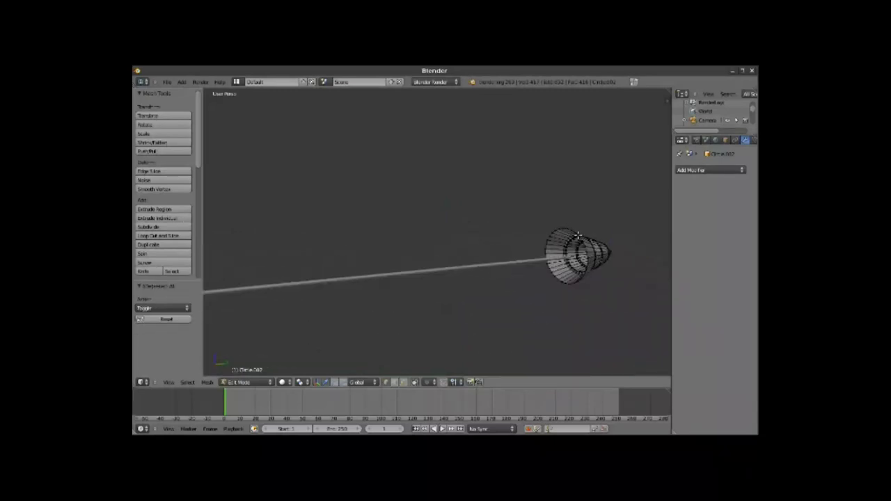
right_click(569, 229, "alt")
mouse_move(584, 304)
middle_mouse_down()
mouse_move(583, 279)
mouse_move(580, 286)
middle_mouse_up()
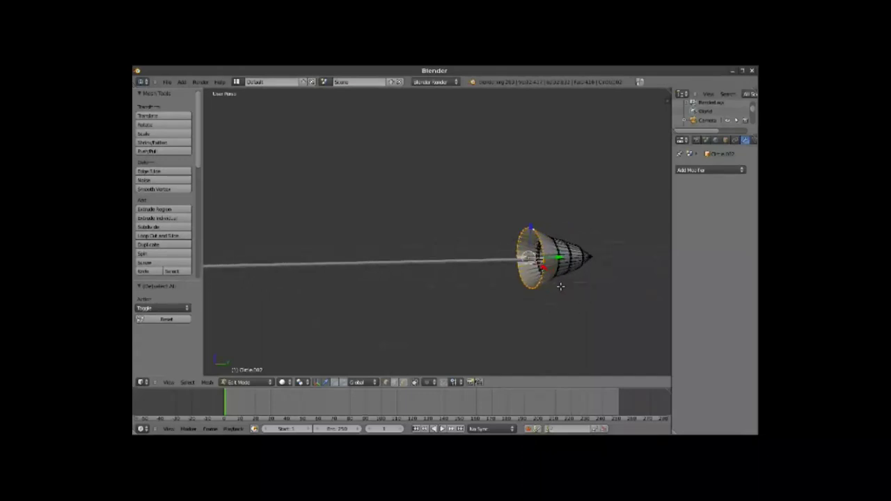
key("e")
left_click(560, 285)
key("s")
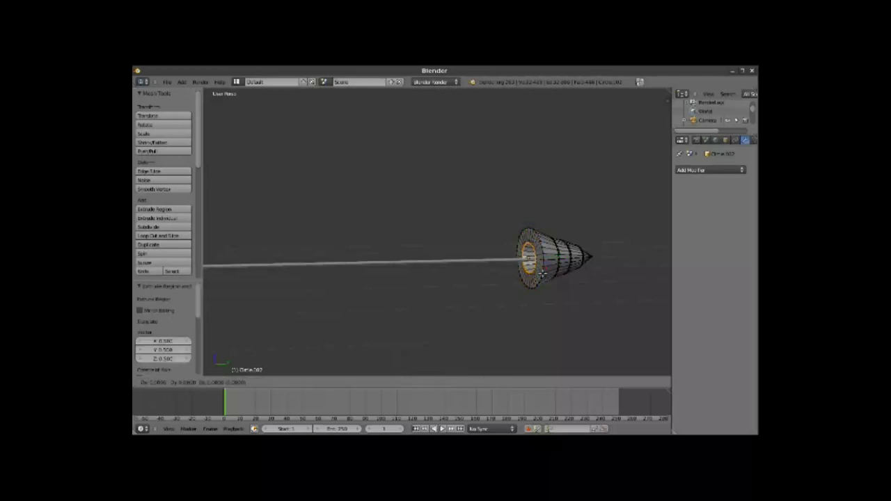
left_click(530, 261)
key("alt+m")
left_click(527, 281)
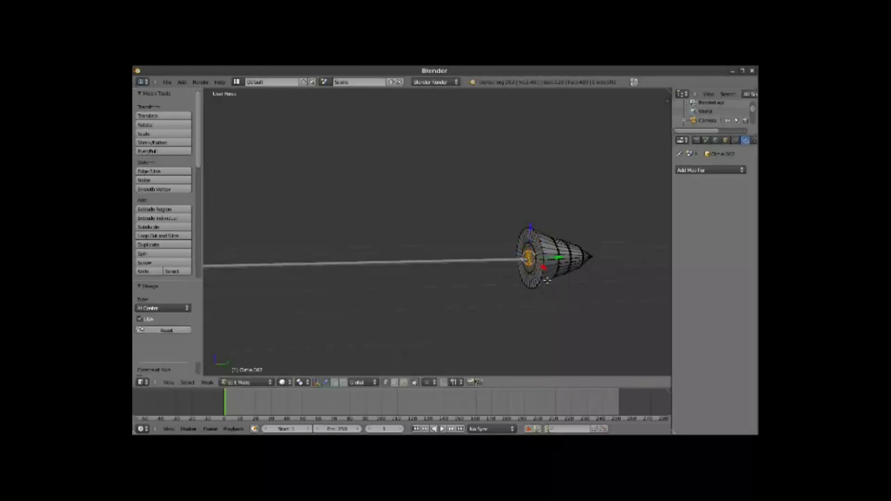
mouse_move(436, 288)
middle_mouse_down()
mouse_move(372, 280)
mouse_move(495, 269)
mouse_move(399, 286)
middle_mouse_up()
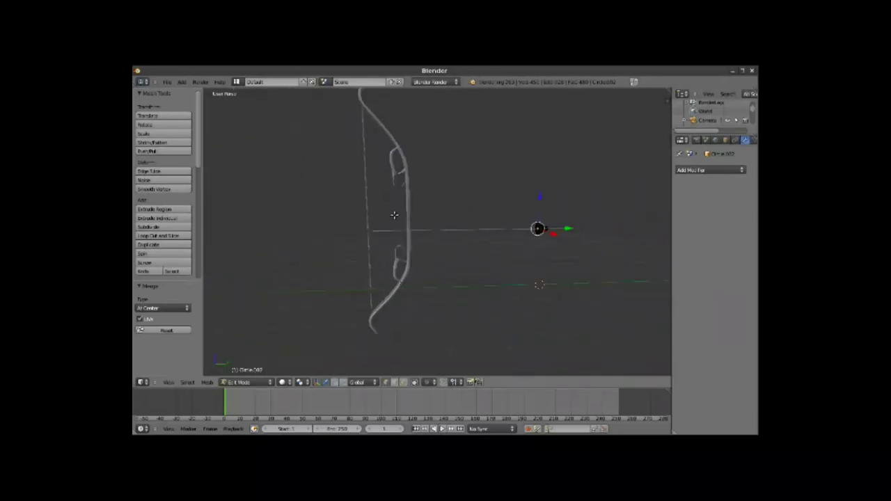
scroll(429, 246, "down", 1)
mouse_move(446, 269)
middle_mouse_down("shift")
mouse_move(433, 277)
mouse_move(426, 253)
middle_mouse_up("shift")
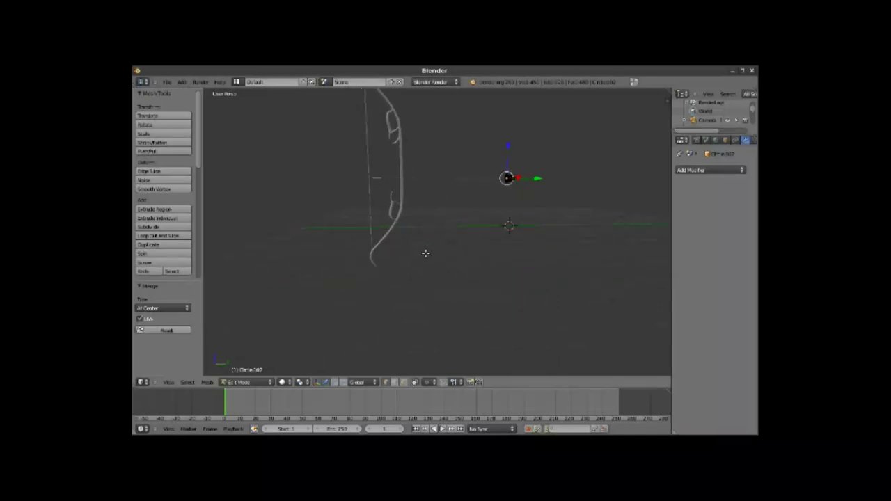
Step: Return to Object Mode and add a new plane at the 3D cursor
key("x")
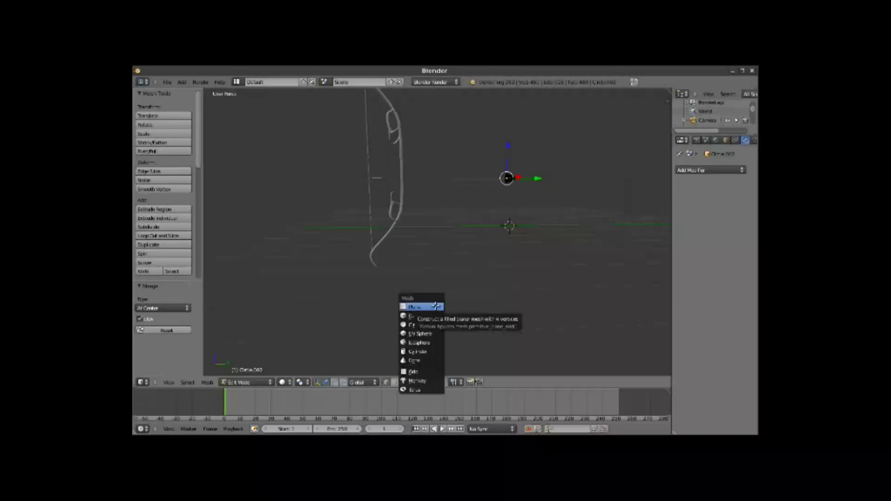
key("Tab")
key("shift+a")
left_click(482, 260)
middle_click_drag(513, 227, 508, 242)
Step: Delete one corner vertex of the plane and fill the remaining three as a triangular face
key("Tab")
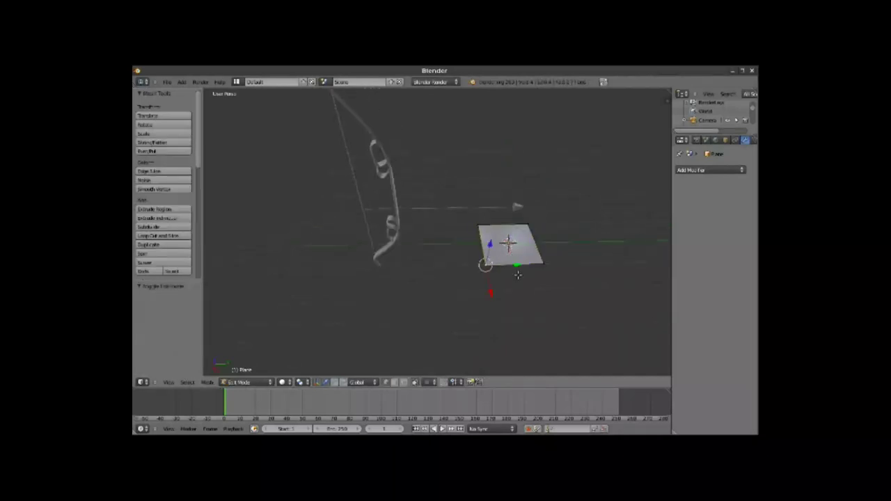
key("x")
left_click(515, 275)
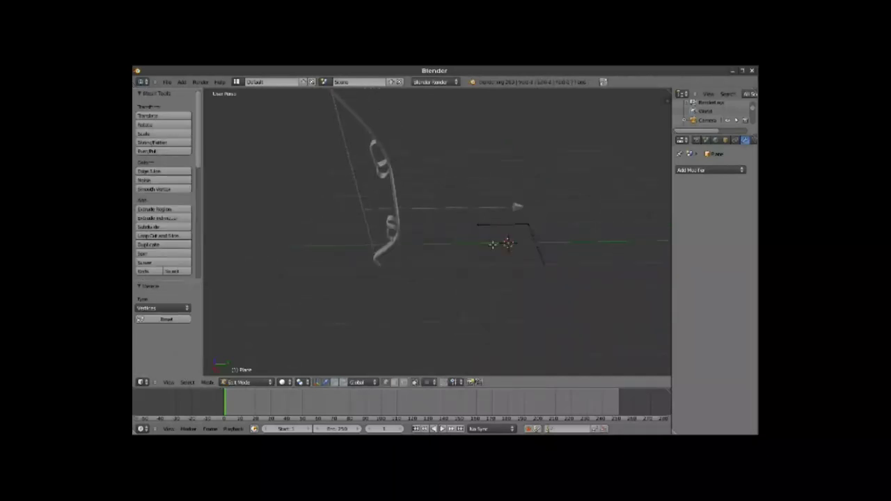
right_click(522, 224, "shift")
right_click(543, 262, "shift")
key("f")
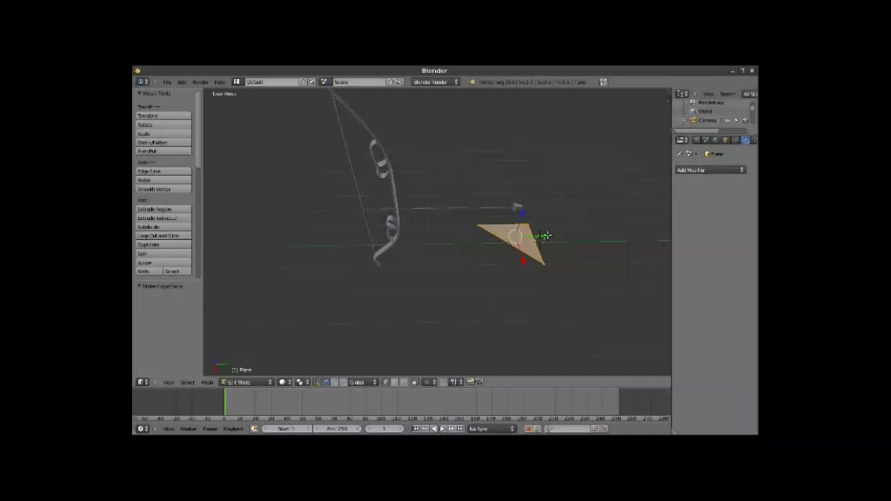
Step: Shrink the triangle to 0.383, rotate it 90° about Y, and position it beside the arrow shaft
left_click_drag(546, 237, 421, 238)
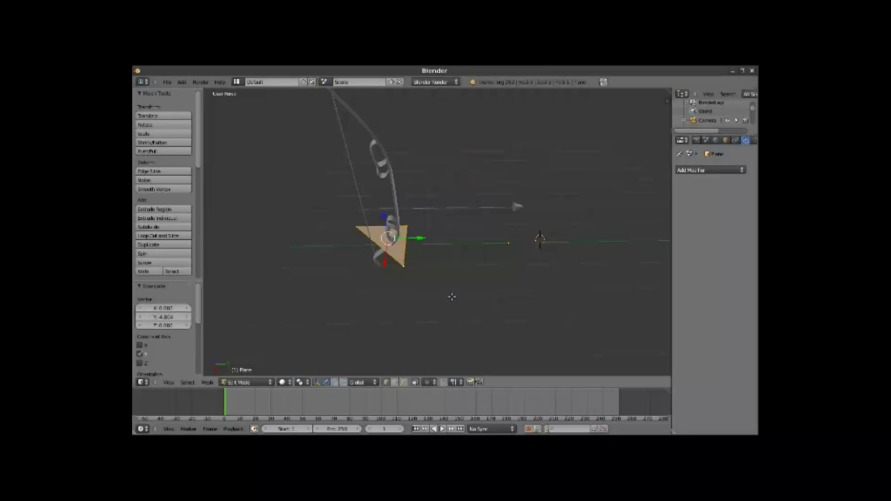
key("s")
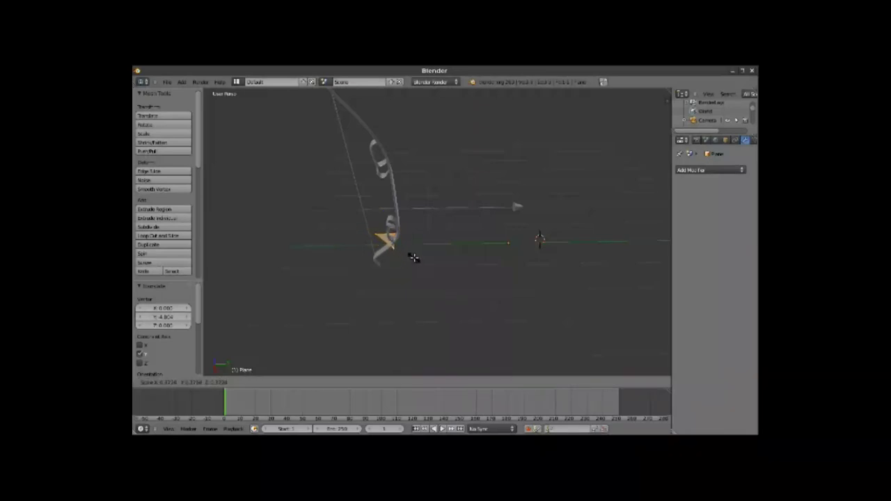
left_click(410, 255)
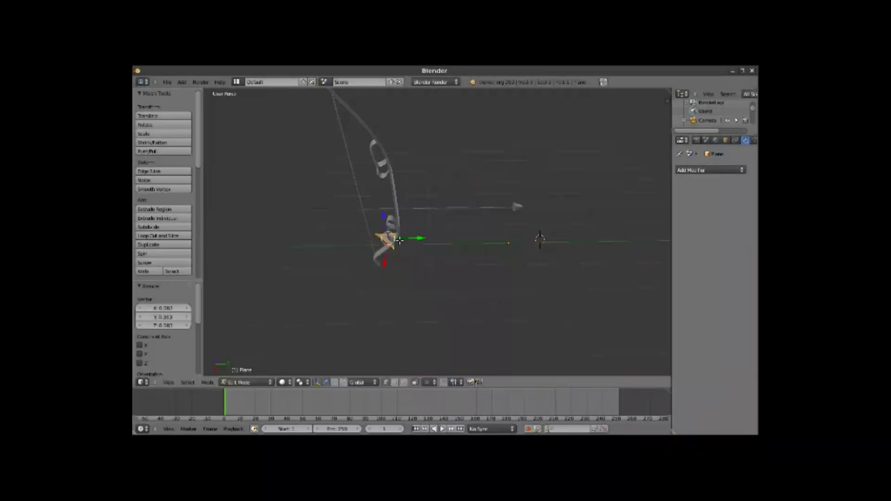
key("r")
type("y")
type("90")
key("Return")
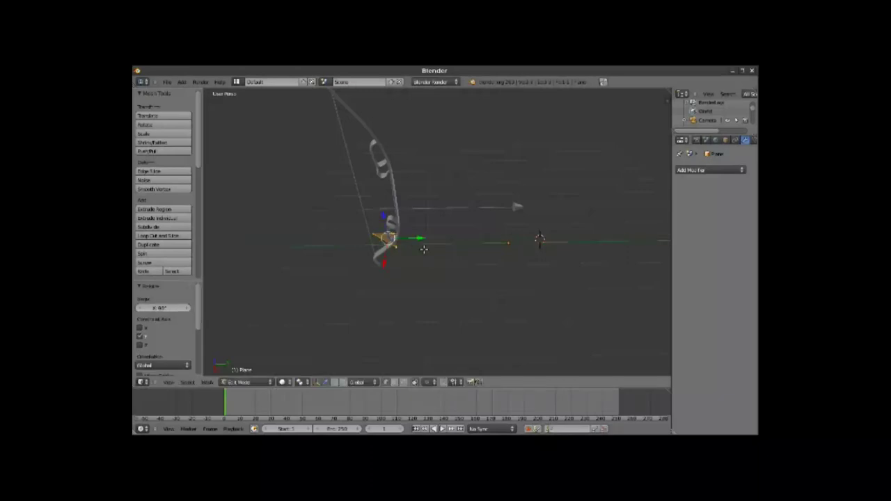
mouse_move(354, 255)
middle_mouse_down()
mouse_move(446, 271)
mouse_move(511, 193)
middle_mouse_up()
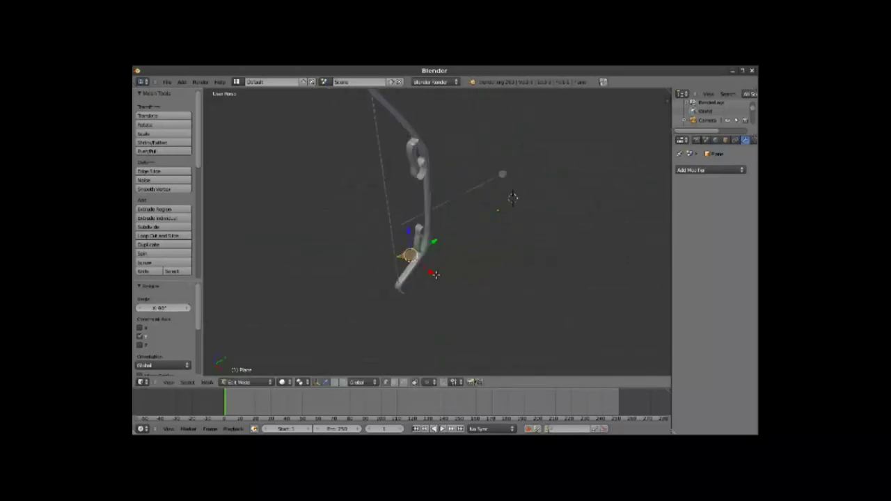
key("g")
key("z")
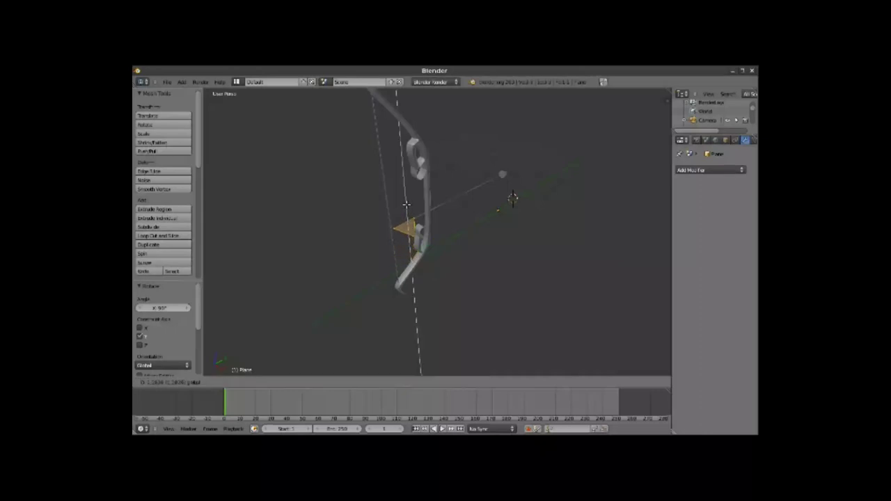
left_click(406, 205)
left_click_drag(429, 243, 426, 242)
Step: Lift the triangle along Z and shift it along X beside the arrow shaft
scroll(418, 241, "up", 5)
scroll(416, 209, "up", 4)
scroll(417, 209, "down", 4)
middle_click_drag(421, 220, 421, 223)
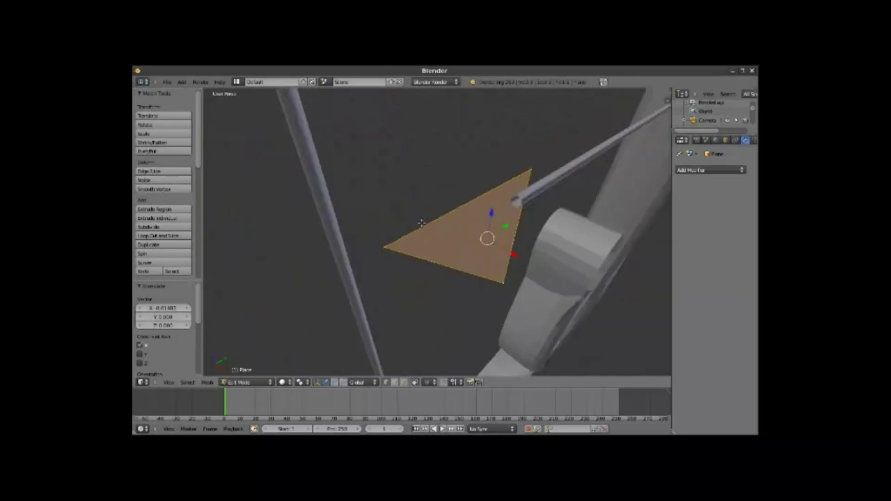
left_click_drag(516, 257, 539, 260)
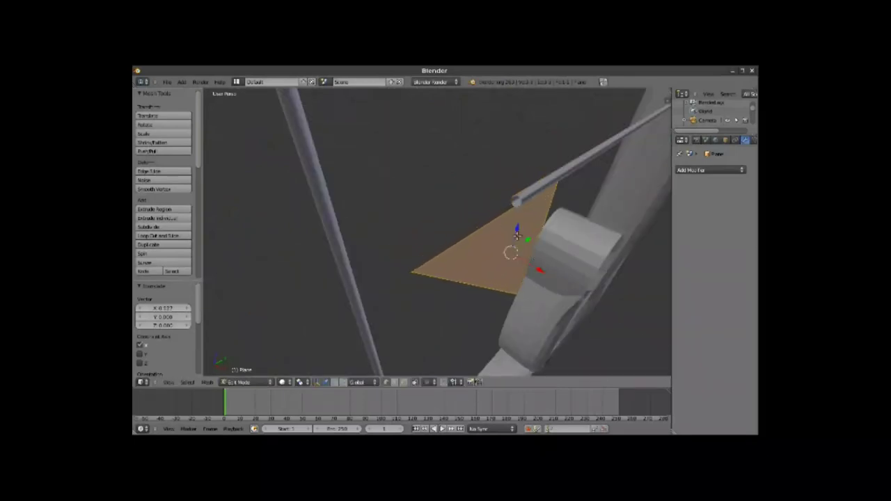
key("g")
key("z")
left_click(539, 256)
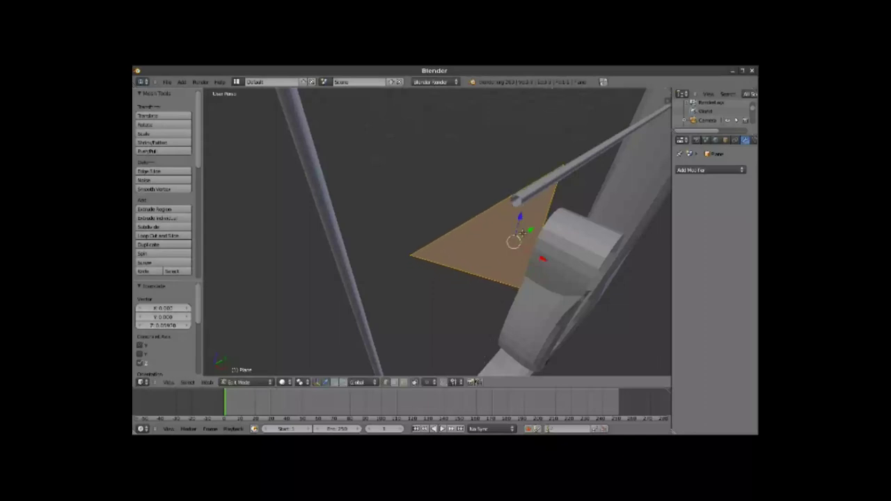
left_click_drag(539, 256, 538, 237)
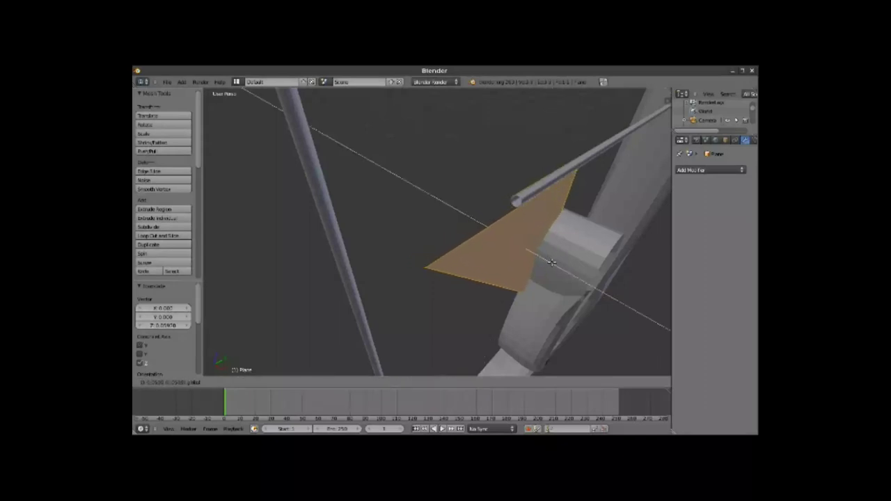
key("g")
key("z")
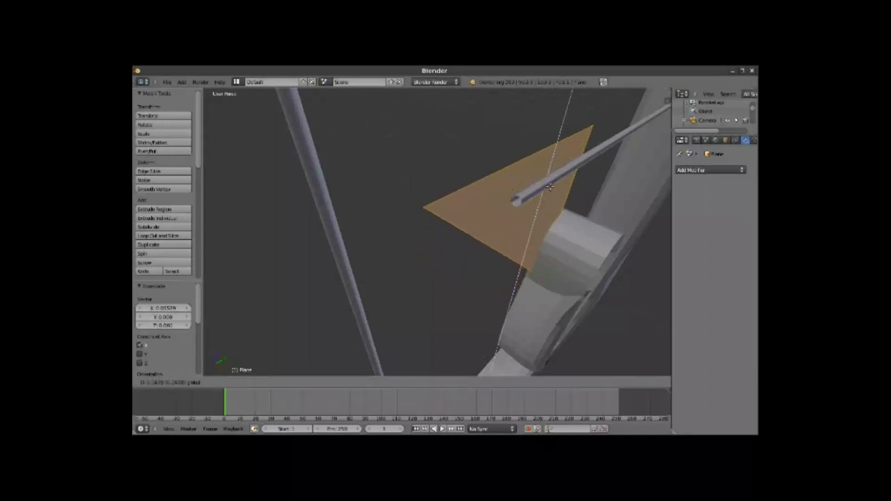
left_click(553, 209)
key("g")
key("x")
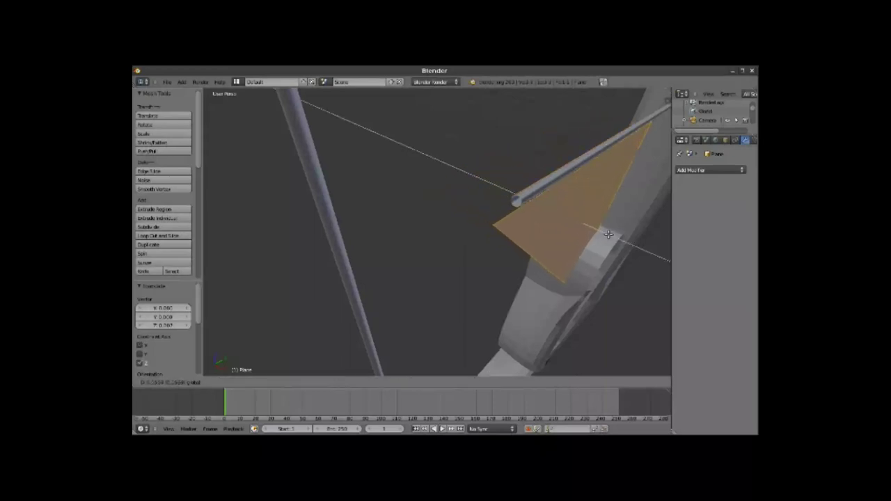
left_click(591, 232)
Step: Fine-tune the triangle's height and X offset with small Z and X moves
scroll(591, 231, "down", 5)
middle_click_drag(591, 232, 554, 230)
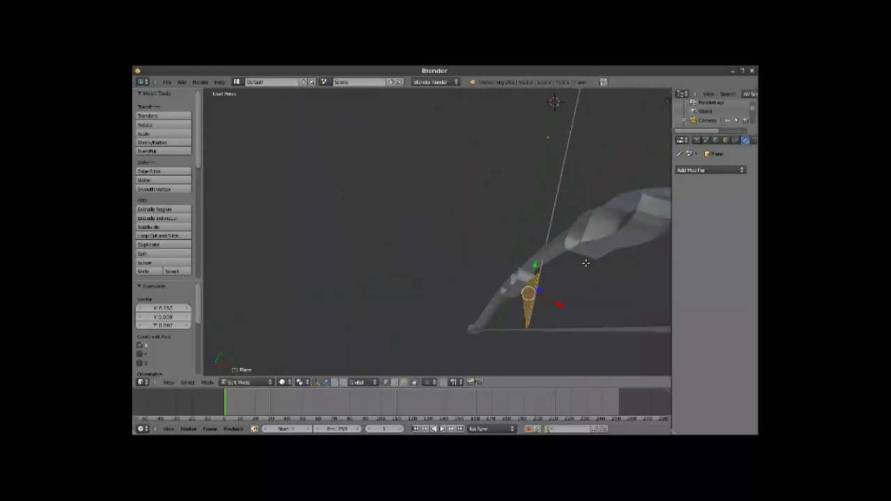
scroll(555, 229, "up", 4)
middle_click_drag(613, 262, 579, 243)
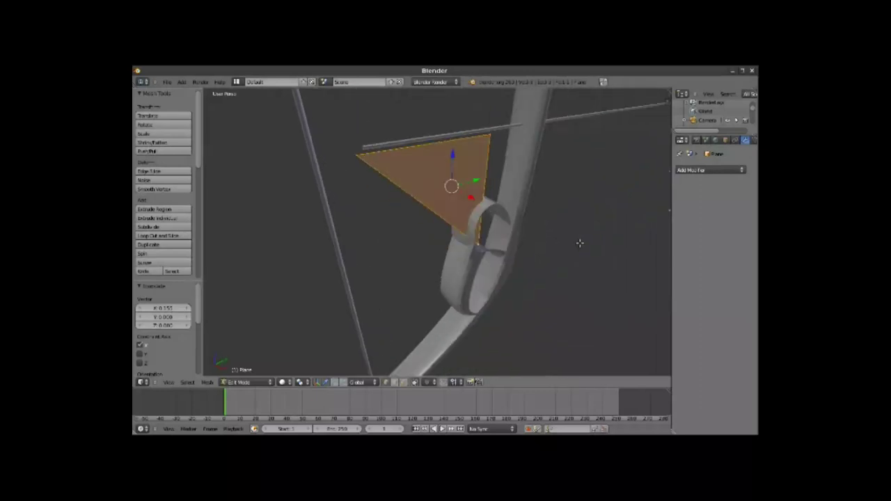
key("g")
key("z")
left_click(458, 154)
scroll(480, 160, "up", 3)
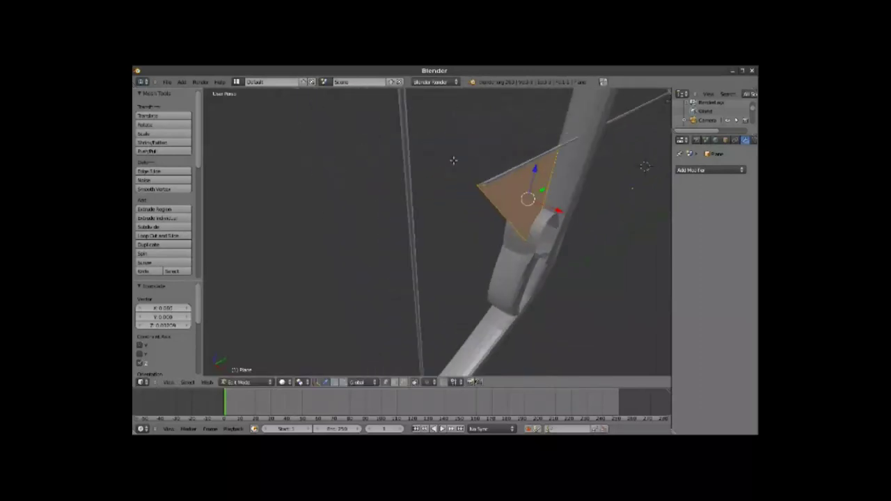
scroll(498, 166, "up", 3)
scroll(498, 166, "down", 2)
scroll(536, 185, "down", 4)
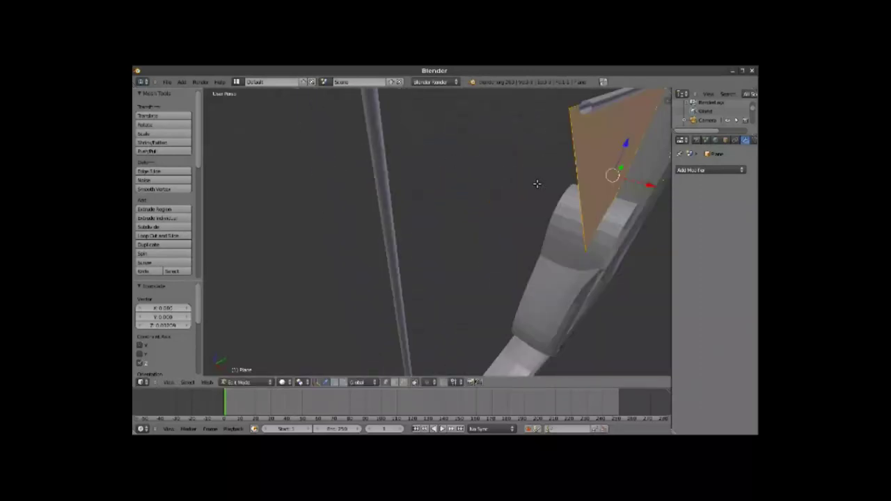
key("g")
key("x")
left_click(649, 185)
scroll(649, 185, "down", 4)
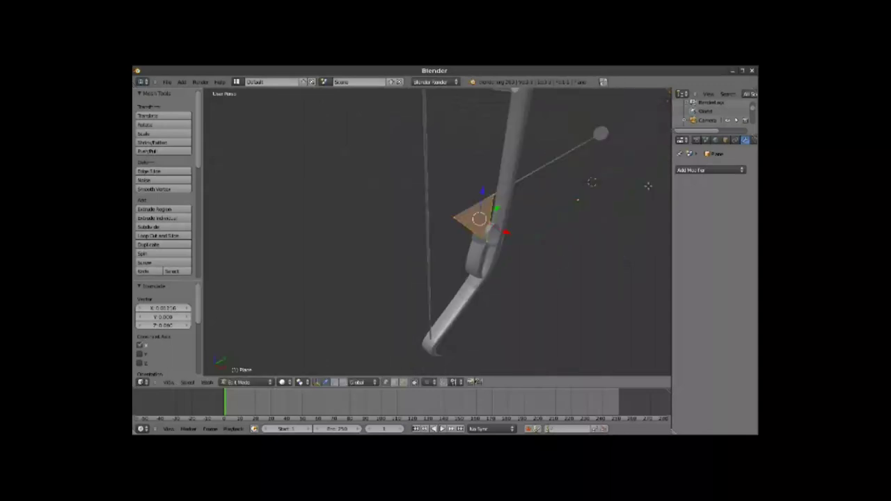
scroll(501, 213, "up", 2)
scroll(475, 232, "up", 3)
scroll(474, 236, "up", 1)
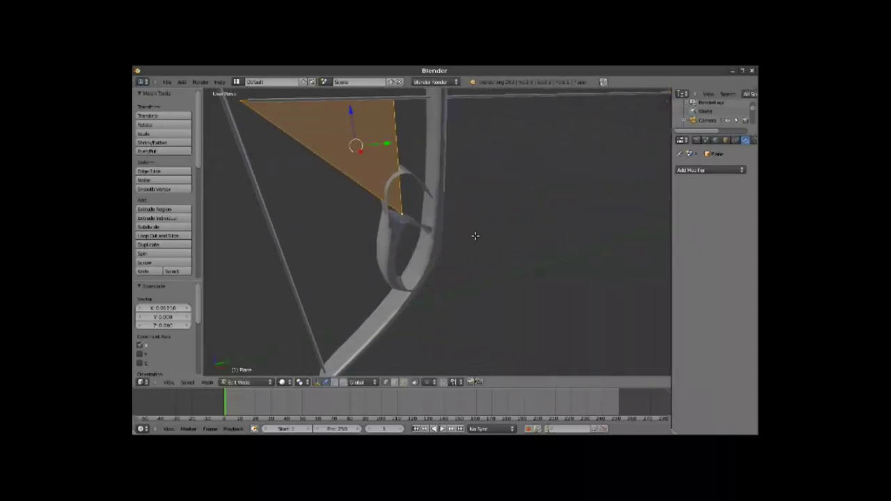
Step: Rotate the triangle -90° about Z and shift it 0.219 along Y
key("g")
key("z")
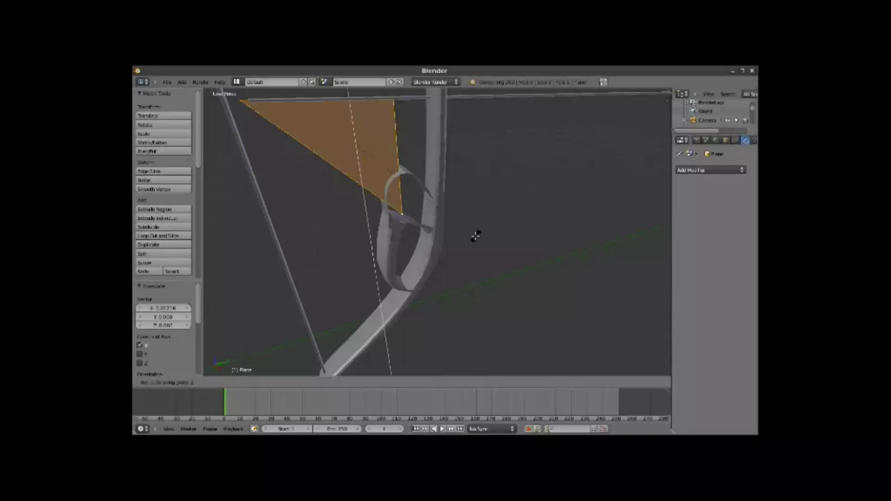
type("rz-90")
key("Return")
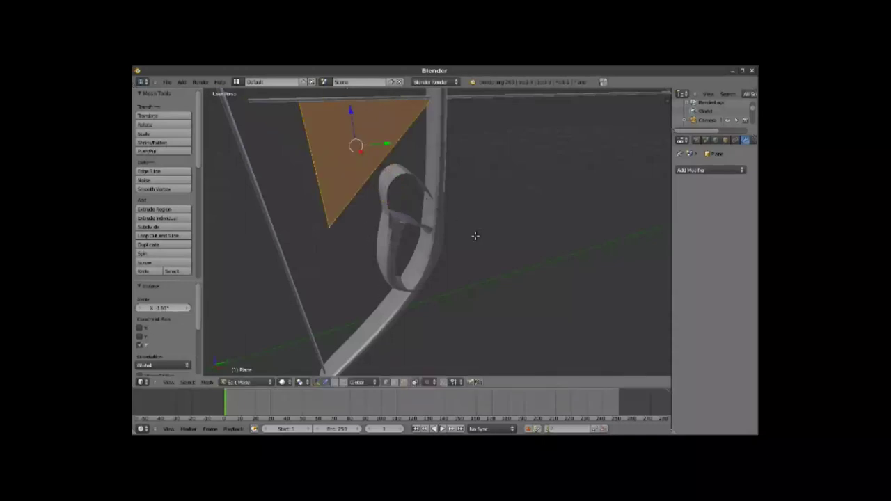
key("g")
key("y")
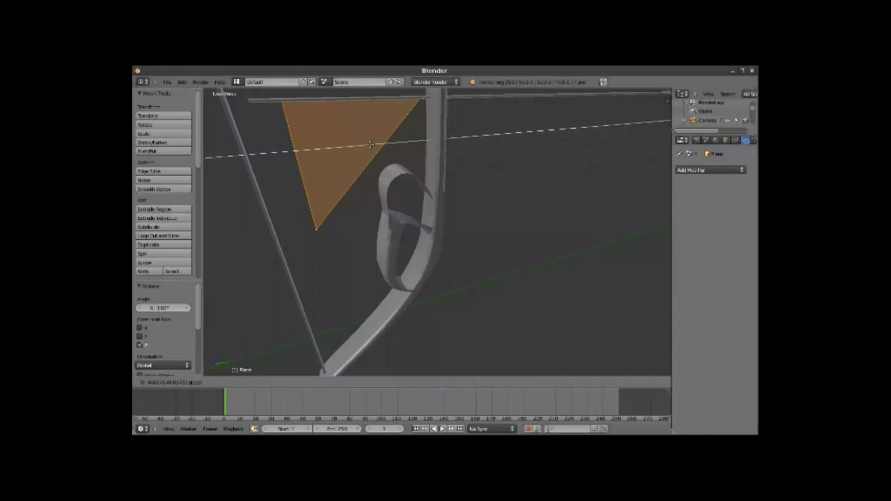
left_click(348, 147)
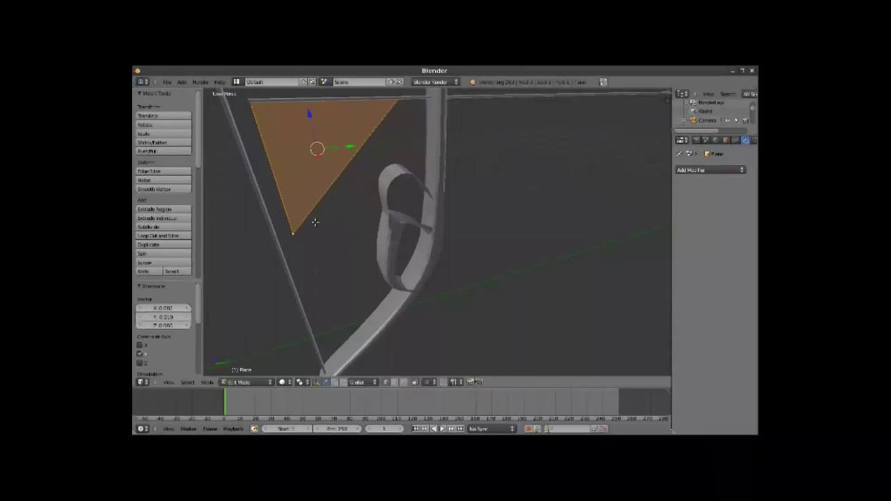
Step: Raise the triangle's bottom corner along Y, deselect all and leave Edit Mode
right_click(292, 233)
key("g")
key("y")
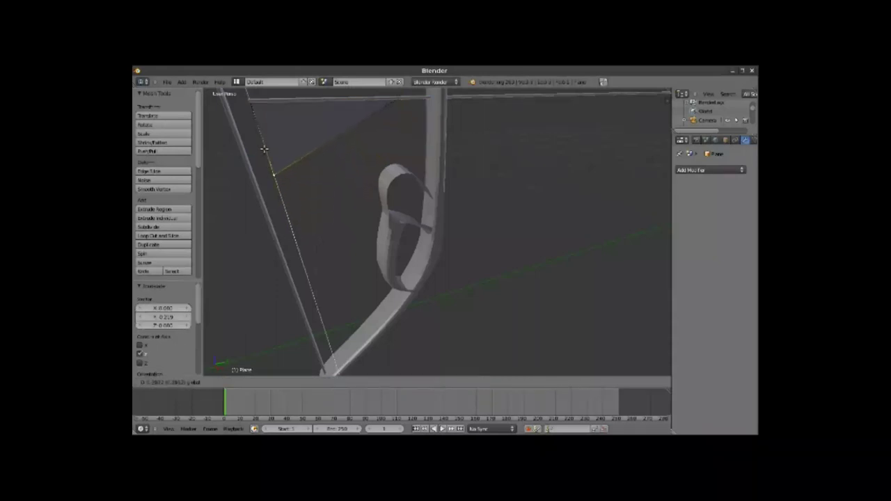
left_click(256, 118)
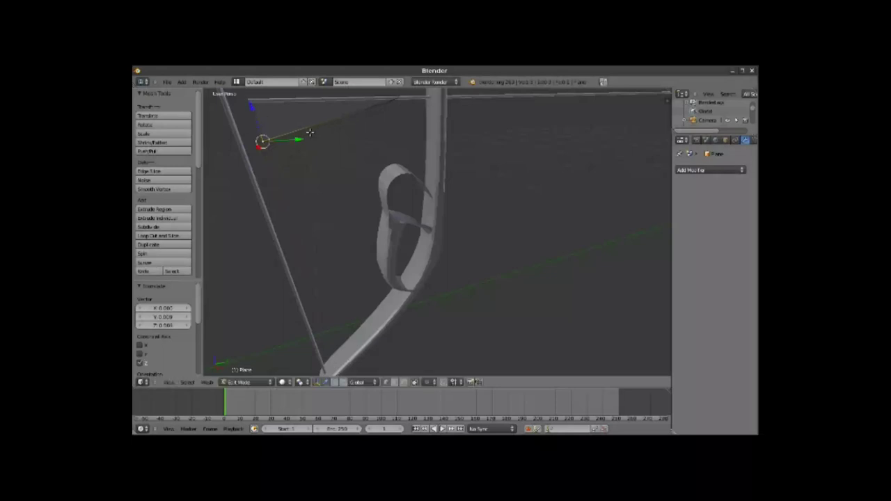
key("a")
key("Tab")
Step: Duplicate the fin, flip the copy 180° about Y and raise it along Z
mouse_move(336, 159)
middle_mouse_down()
mouse_move(356, 173)
mouse_move(373, 168)
middle_mouse_up()
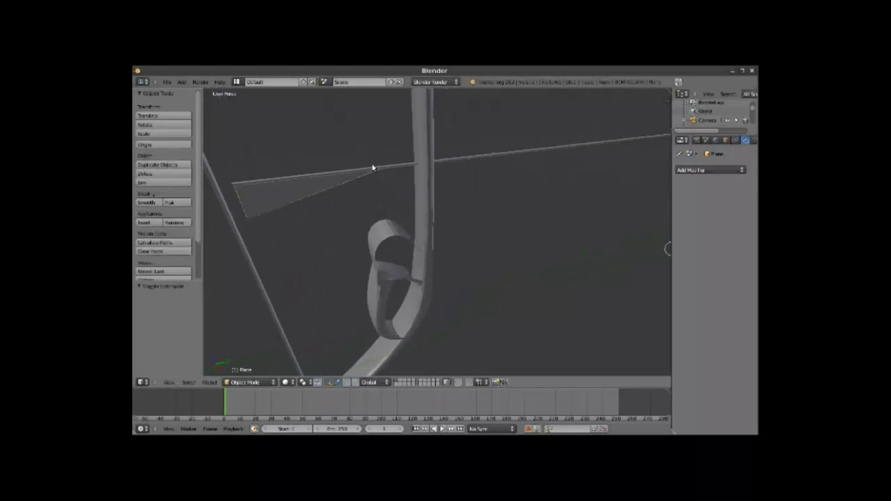
key("shift+d")
right_click(373, 168)
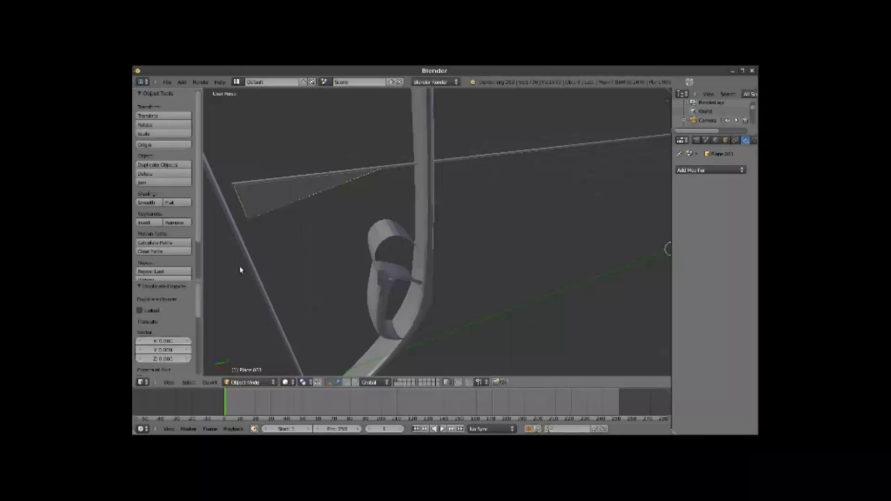
middle_click_drag(240, 270, 234, 248)
type("ry180")
key("Return")
scroll(237, 248, "down", 4)
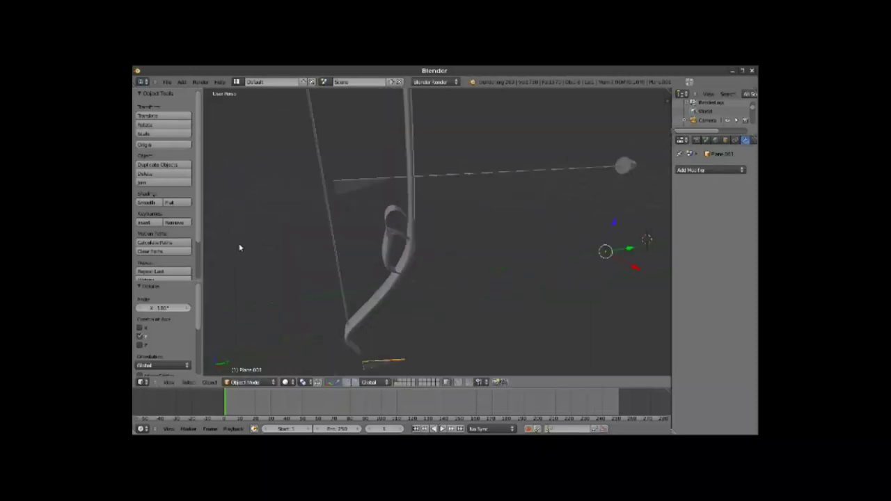
middle_click_drag(241, 248, 432, 248)
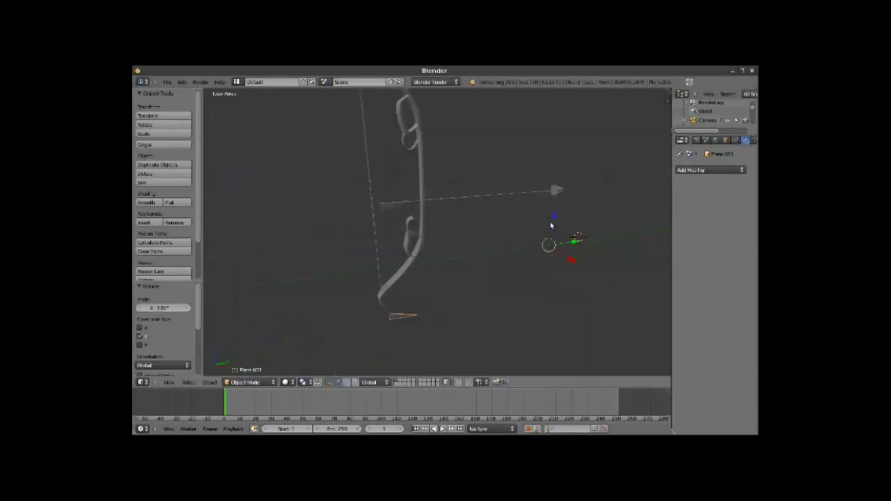
key("g")
key("z")
left_click(481, 161)
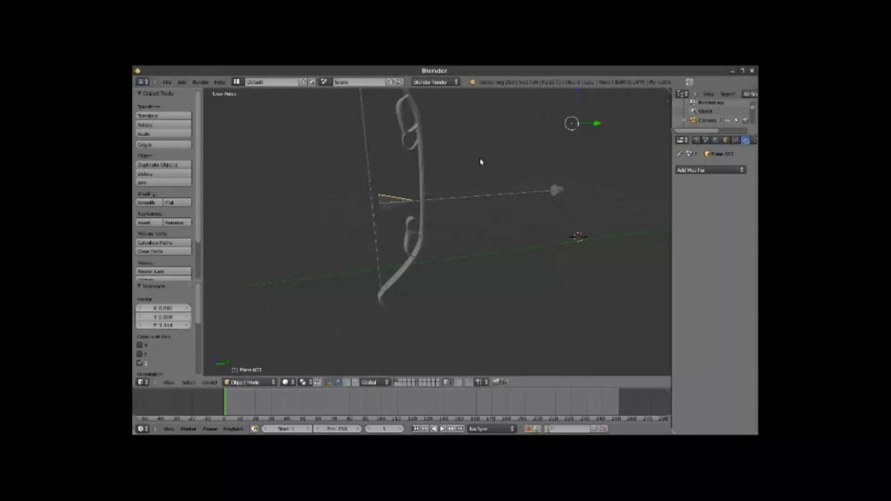
Step: Duplicate the original fin again and turn the copy, Plane.003, 90° about Y
middle_click_drag(387, 216, 360, 185)
right_click(351, 191)
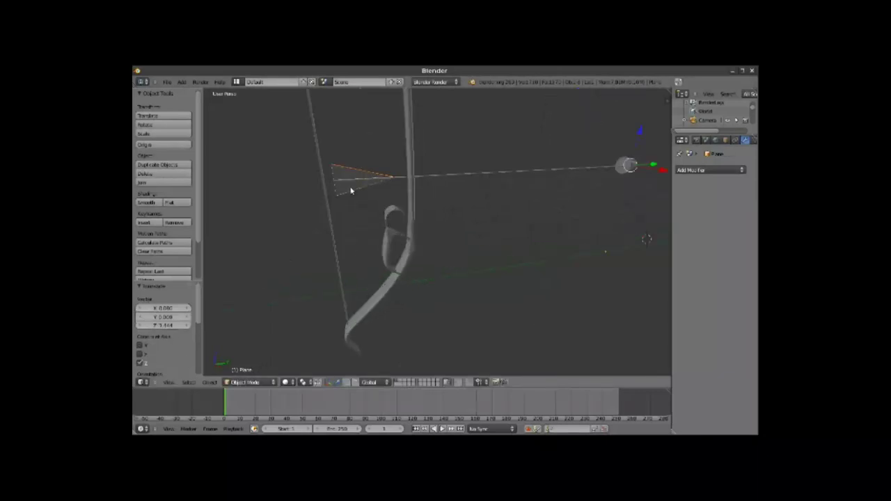
key("shift+d")
right_click(441, 191)
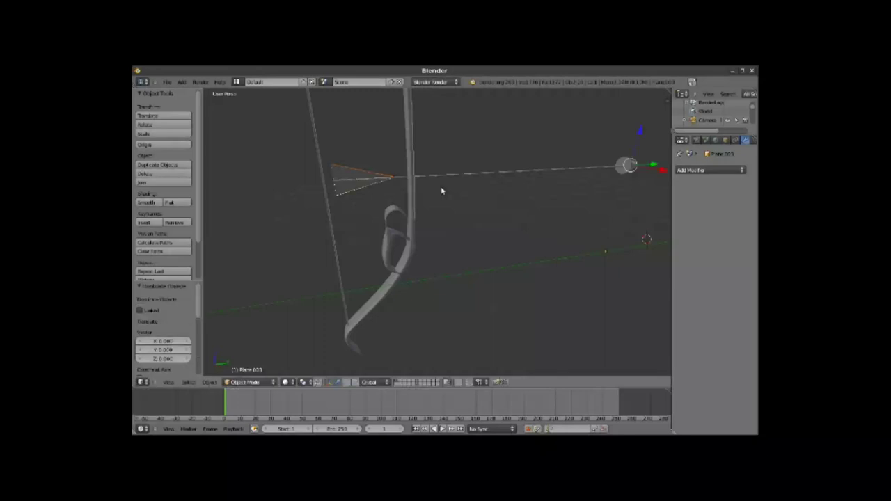
type("ry90")
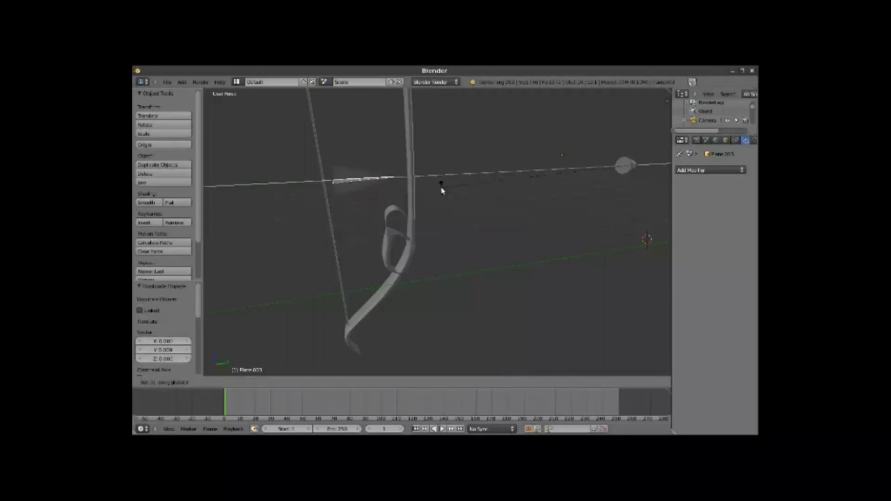
key("Return")
mouse_move(350, 248)
middle_mouse_down()
mouse_move(384, 248)
mouse_move(357, 235)
mouse_move(497, 237)
mouse_move(480, 268)
mouse_move(438, 280)
mouse_move(431, 266)
middle_mouse_up()
scroll(529, 240, "down", 3)
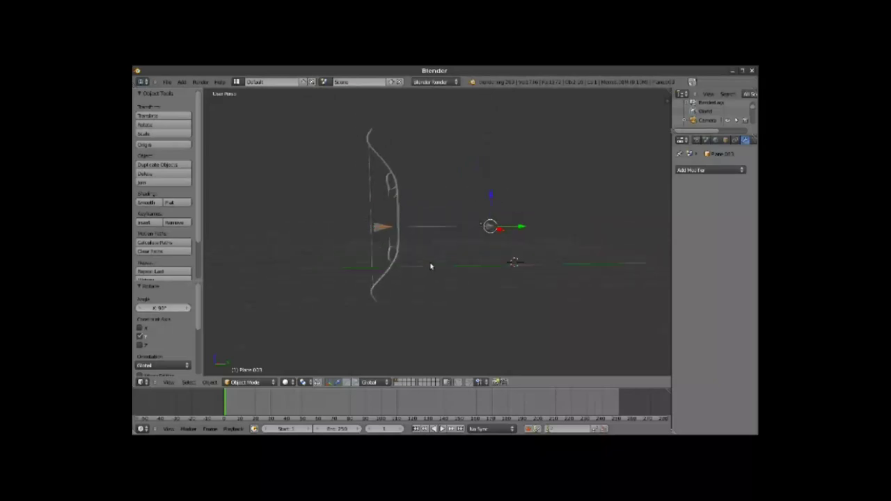
scroll(436, 246, "up", 2)
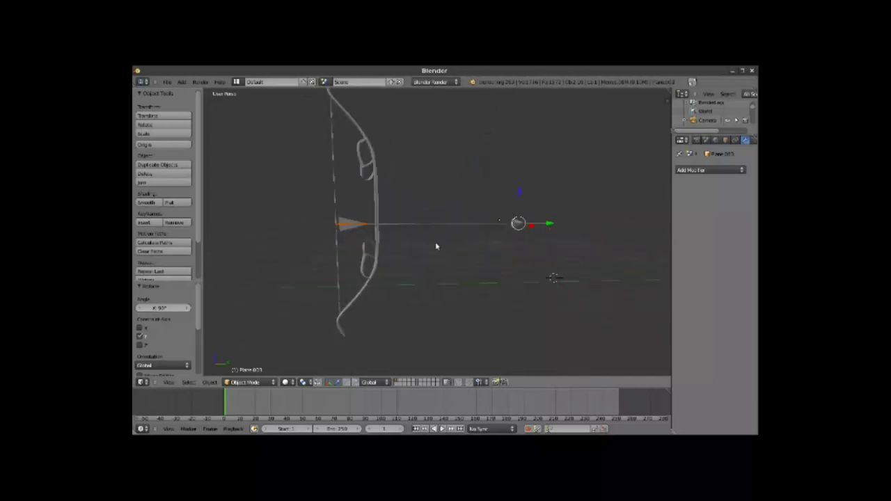
scroll(436, 247, "up", 2)
right_click(359, 213)
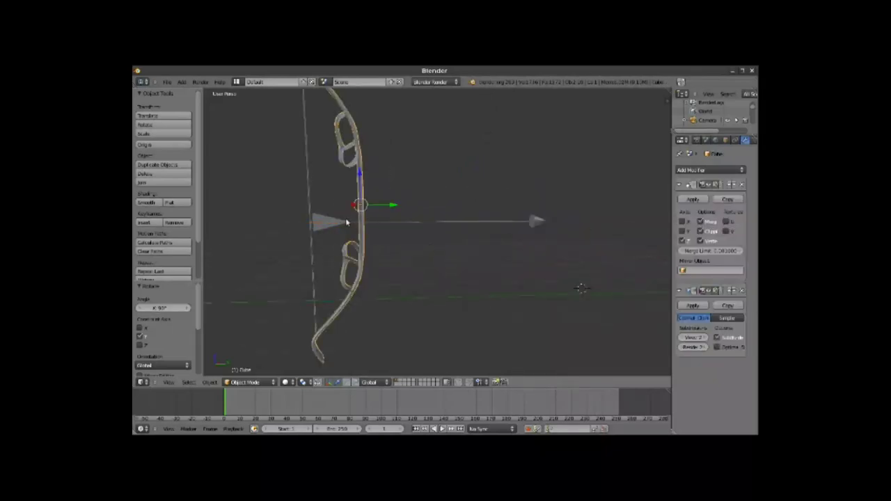
right_click(308, 206)
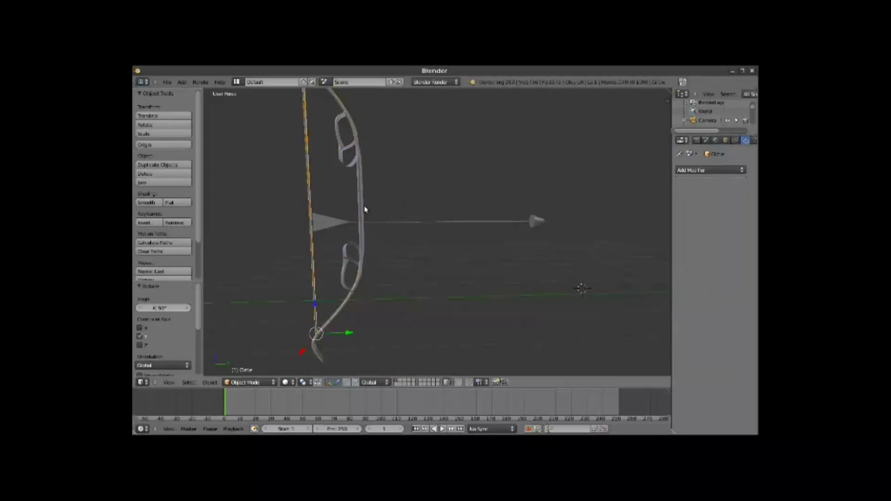
key("Tab")
key("a")
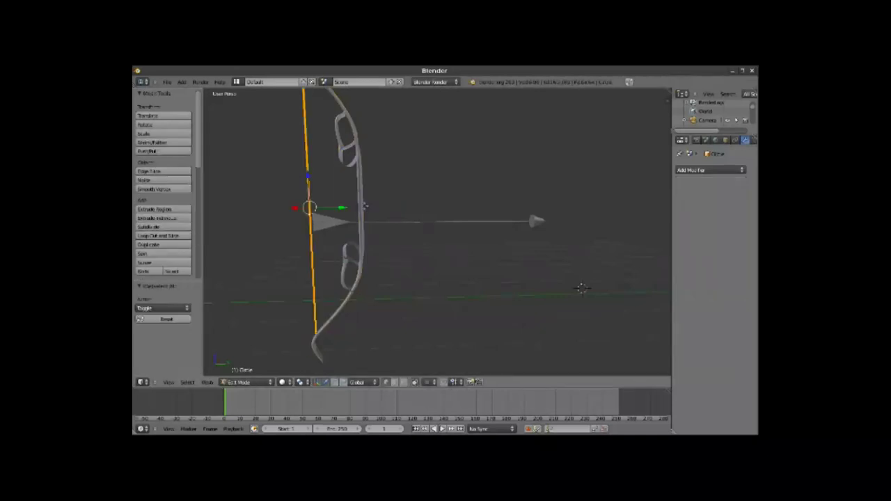
key("Tab")
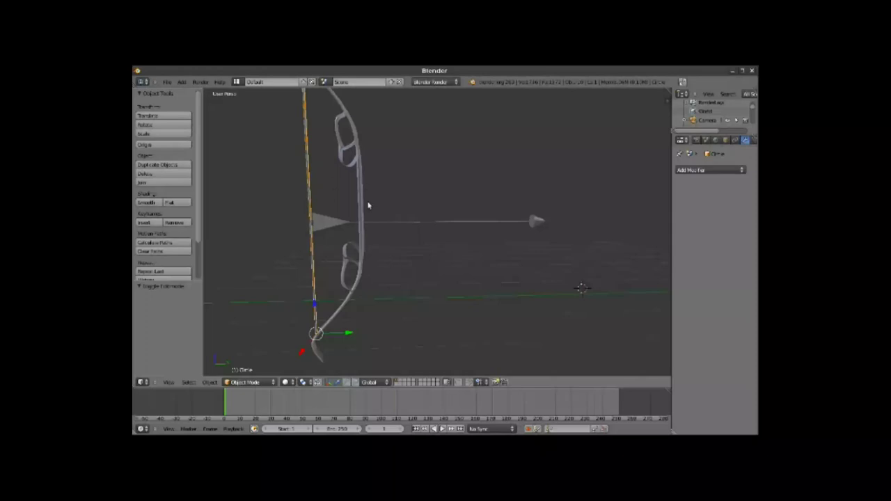
middle_click_drag(369, 206, 407, 255)
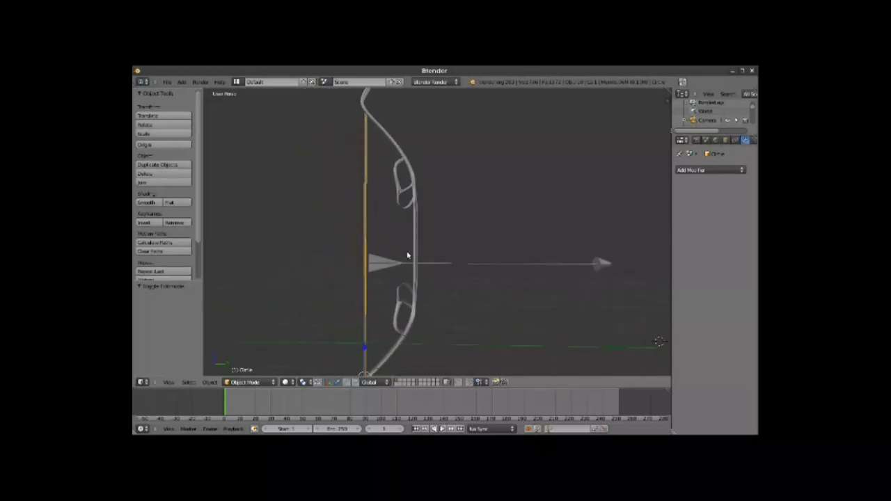
right_click(501, 264)
right_click(375, 266, "shift")
right_click(374, 267, "shift")
middle_click_drag(375, 265, 416, 301)
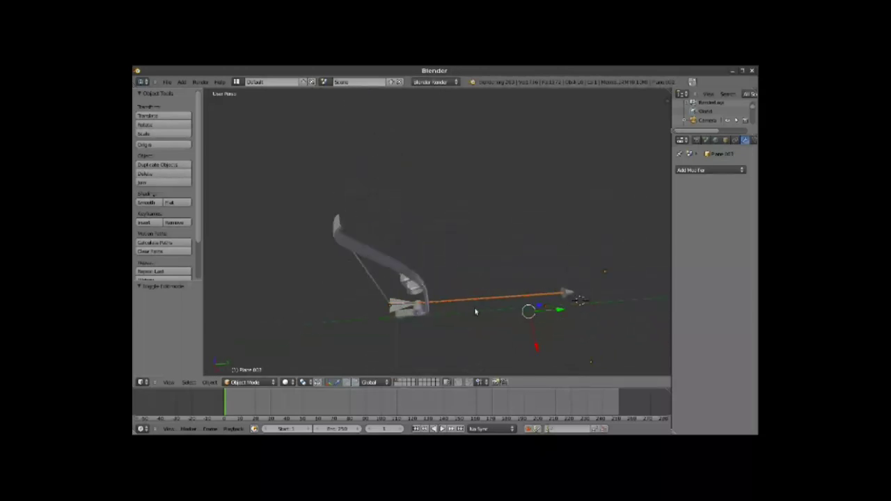
Step: Join the arrowhead cone and shaft with Ctrl+J and slide the arrow along Y
middle_click_drag(416, 301, 588, 259)
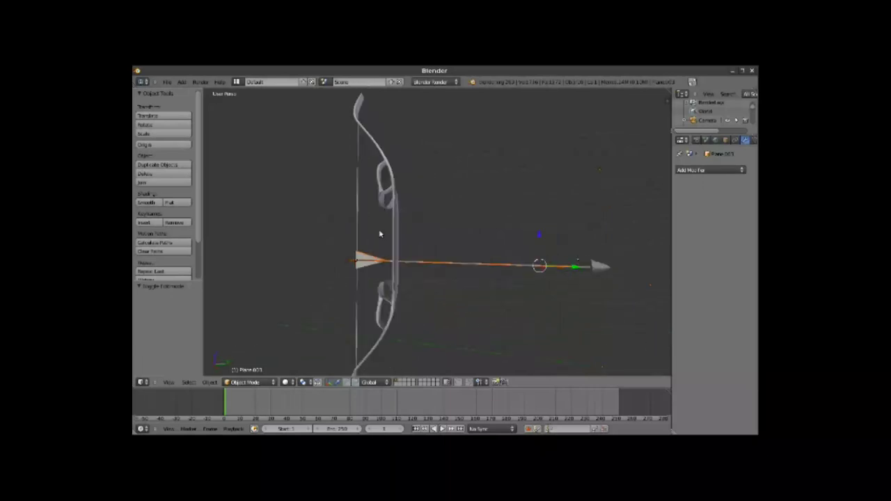
right_click(597, 265)
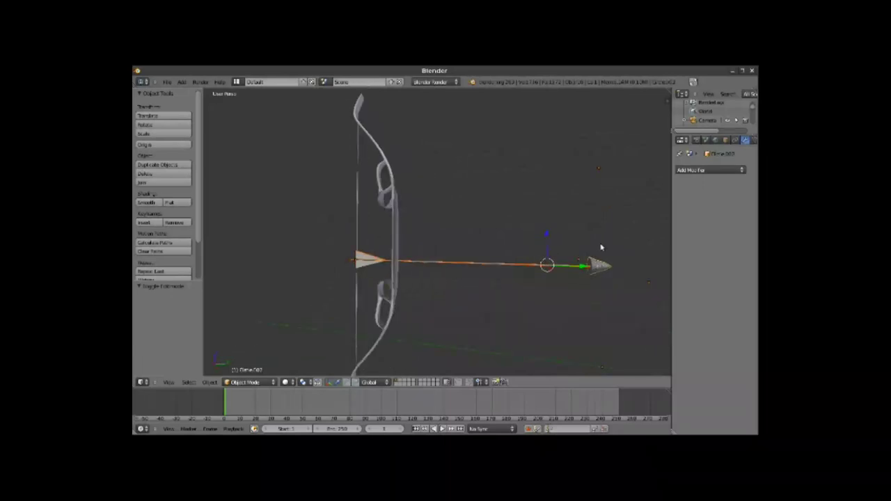
key("ctrl+j")
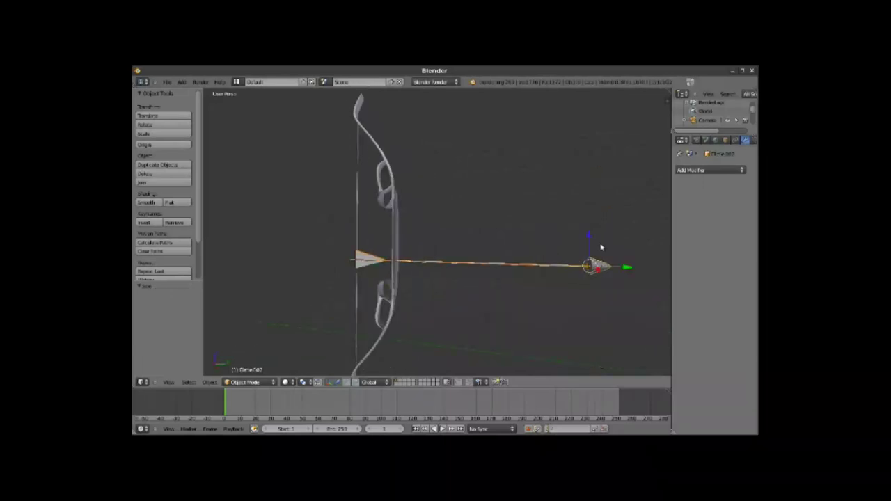
key("g")
key("y")
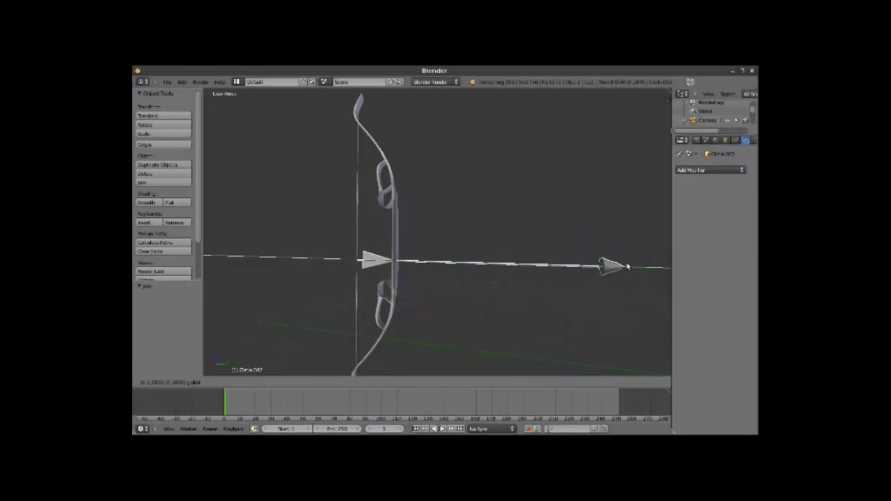
left_click(626, 267)
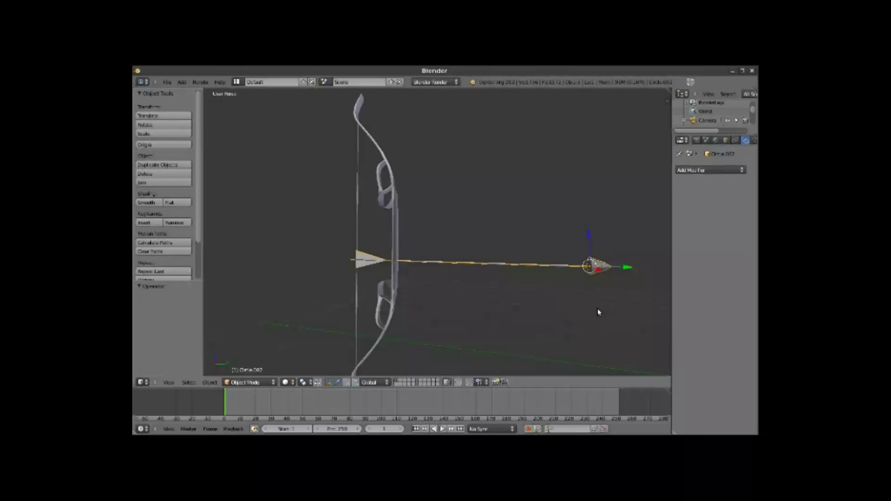
Step: Select the bowstring
middle_click_drag(510, 265, 516, 263)
scroll(529, 250, "down", 3)
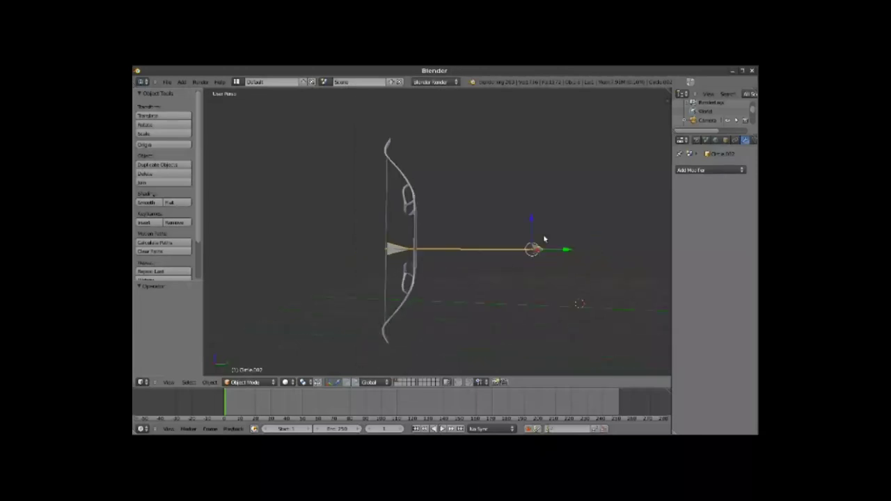
right_click(385, 220)
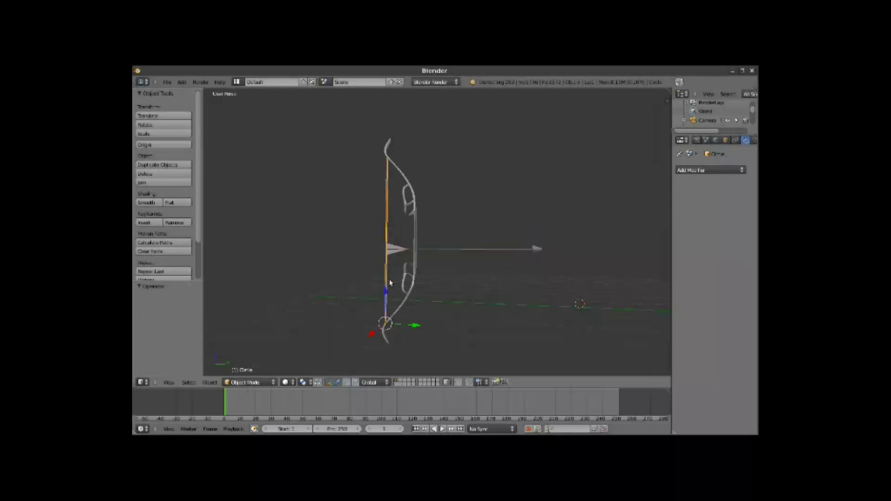
Step: Show the bowstring's Object Data properties with the empty Shape Keys list, then enter Edit Mode
scroll(388, 282, "up", 4)
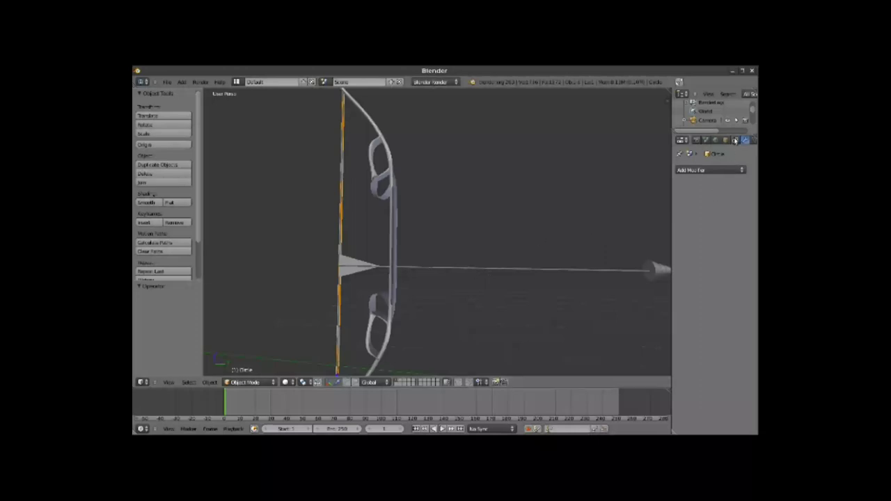
scroll(745, 139, "down", 3)
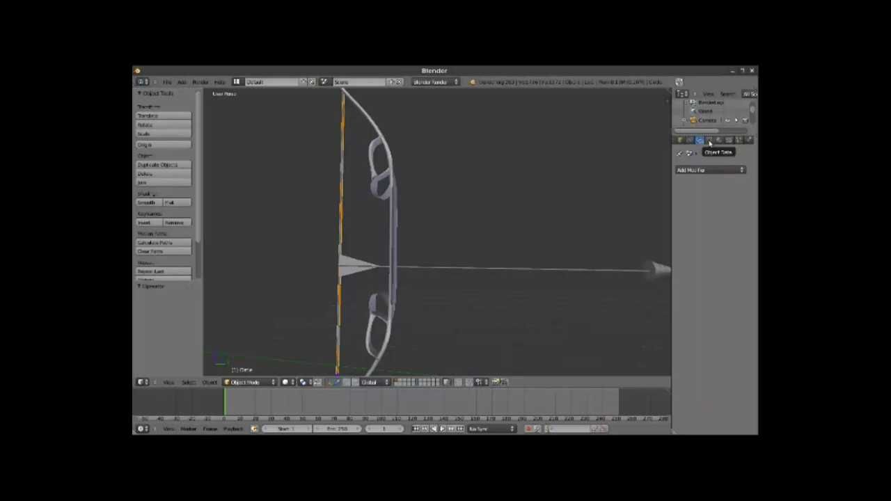
left_click(709, 141)
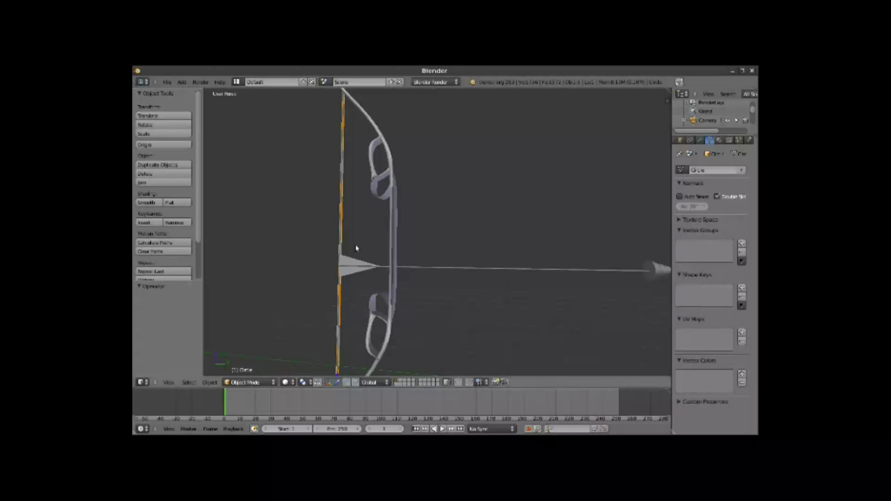
middle_click_drag(335, 229, 385, 226, "shift")
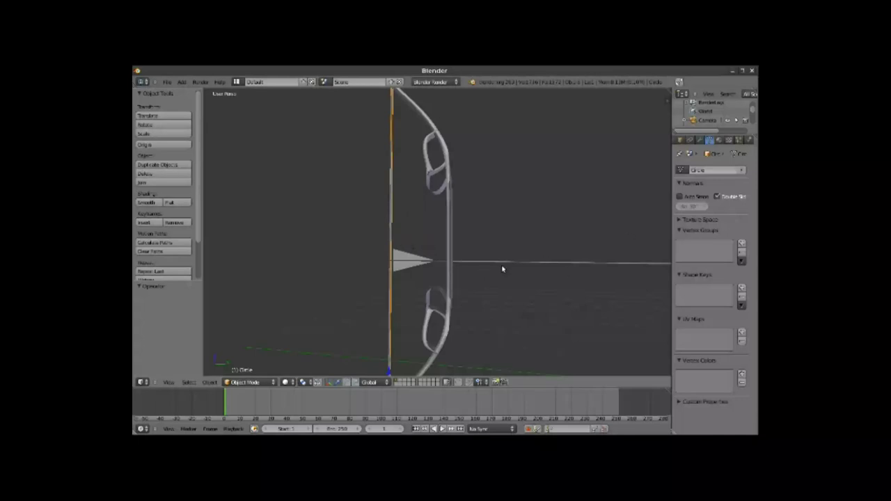
key("Tab")
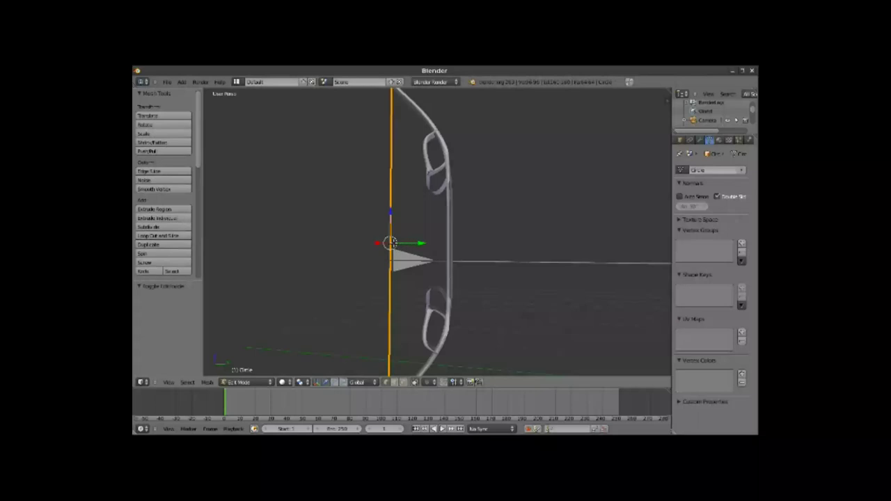
scroll(393, 243, "up", 4)
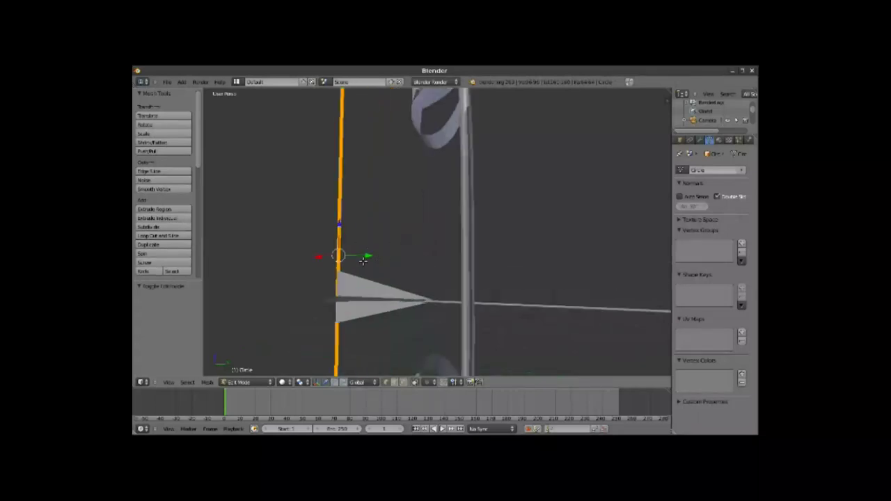
right_click(337, 266)
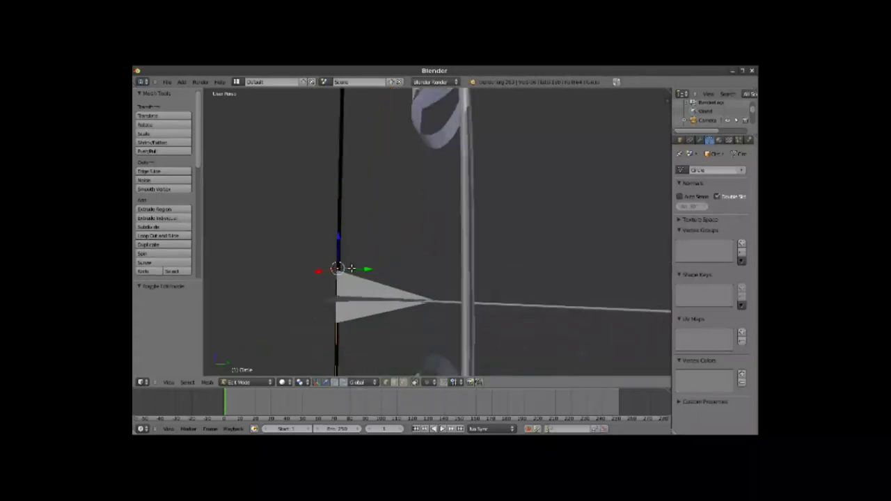
key("l")
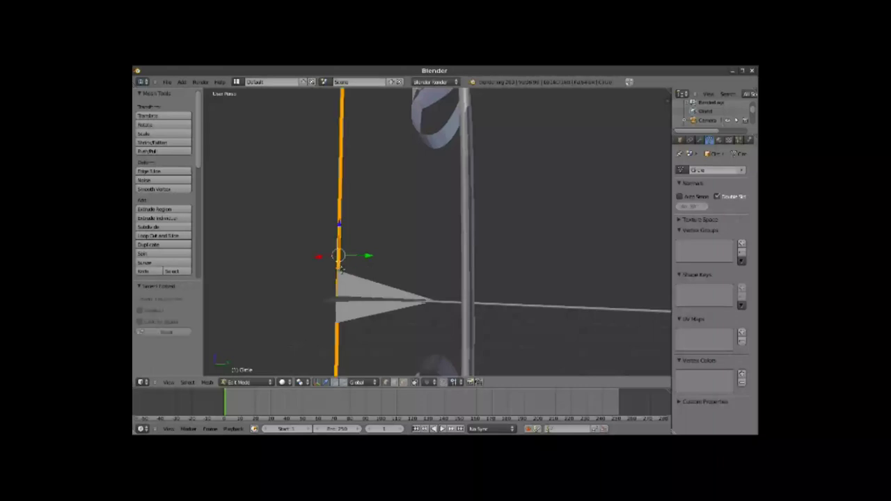
key("a")
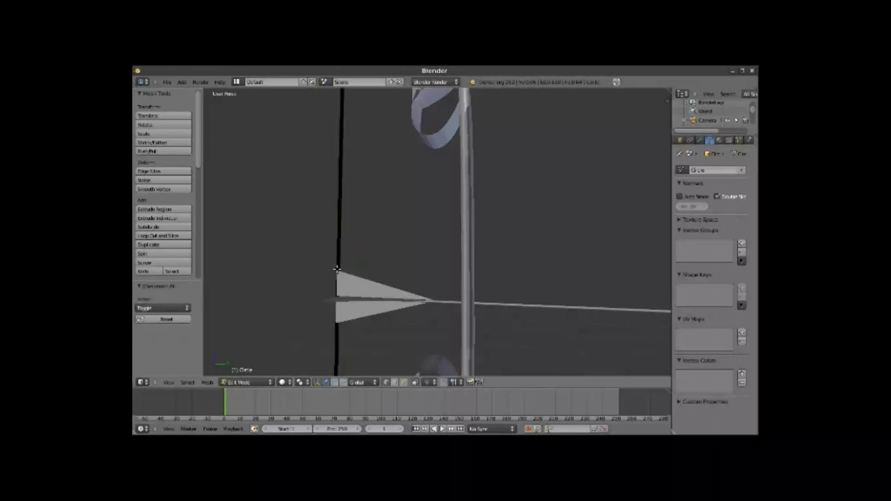
scroll(338, 270, "up", 3)
middle_click_drag(338, 270, 459, 247)
key("KP_1")
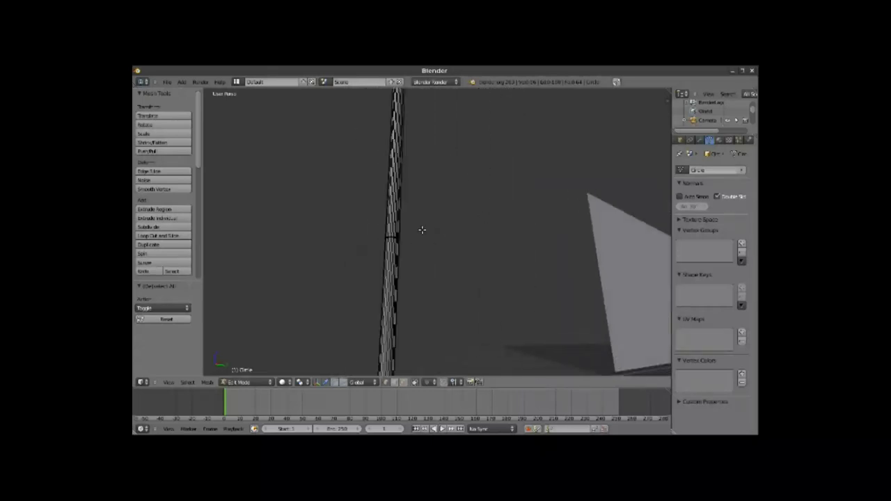
middle_click_drag(396, 241, 417, 246)
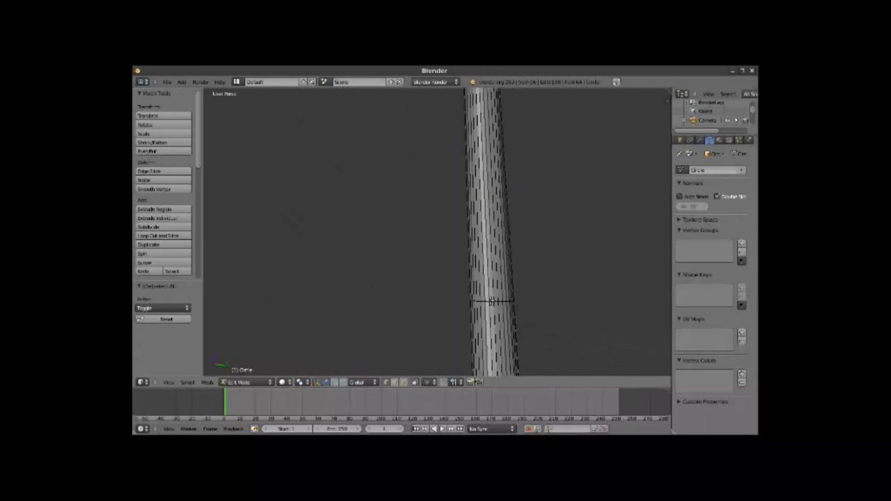
key("a")
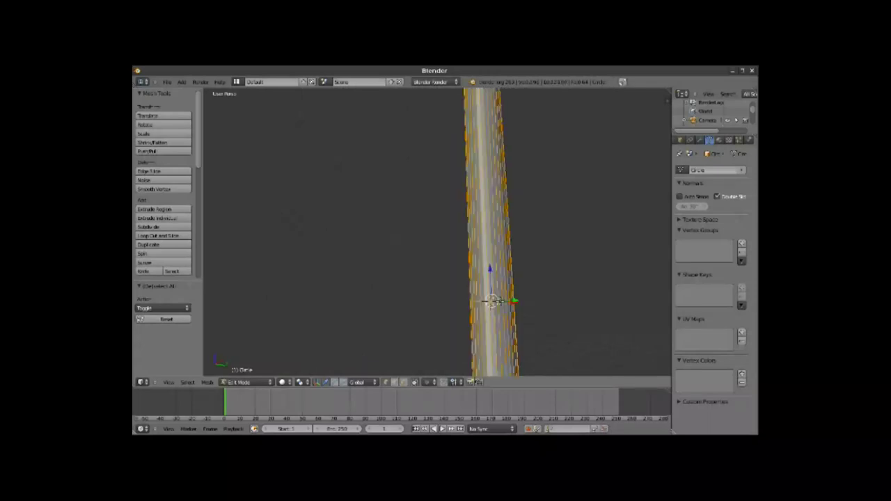
key("KP_Decimal")
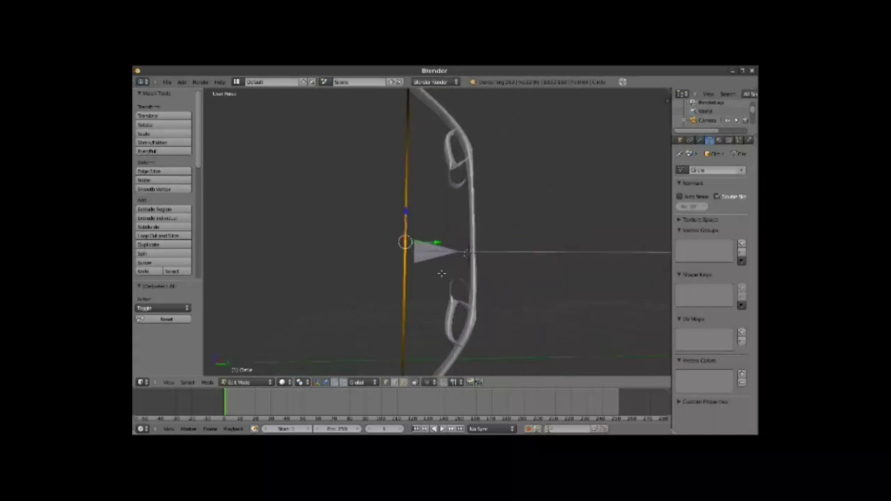
Step: Pull the string's middle back, add subdivision level 2, pull it further, then select the arrow
key("g")
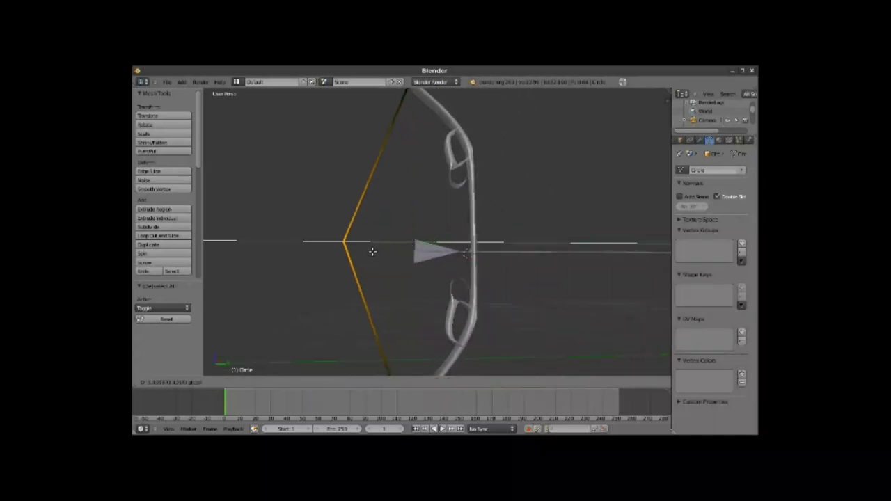
left_click(335, 258)
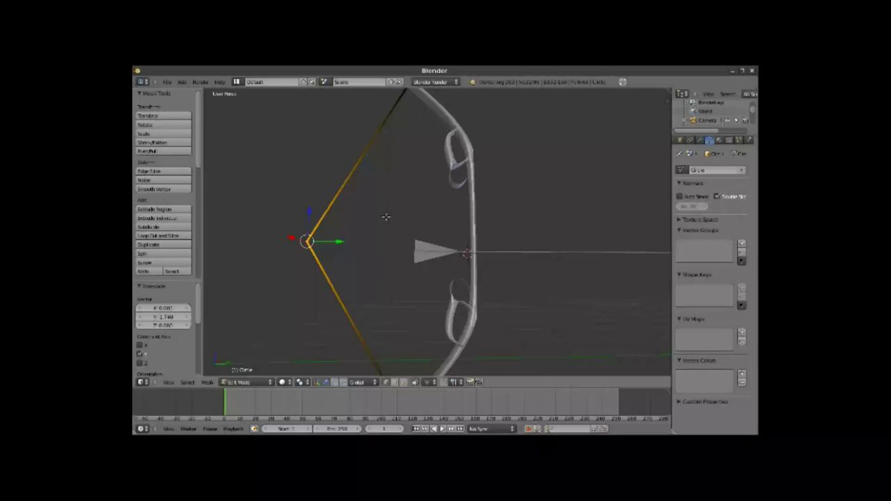
key("ctrl+2")
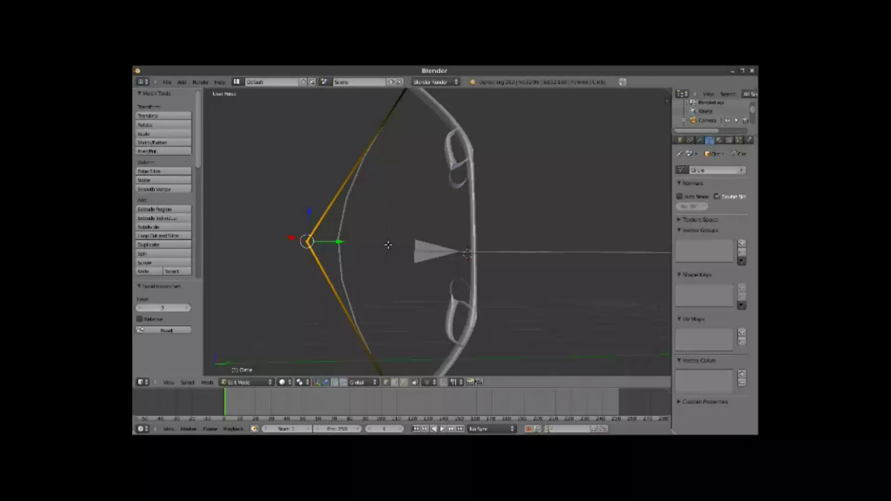
left_click_drag(340, 241, 316, 244)
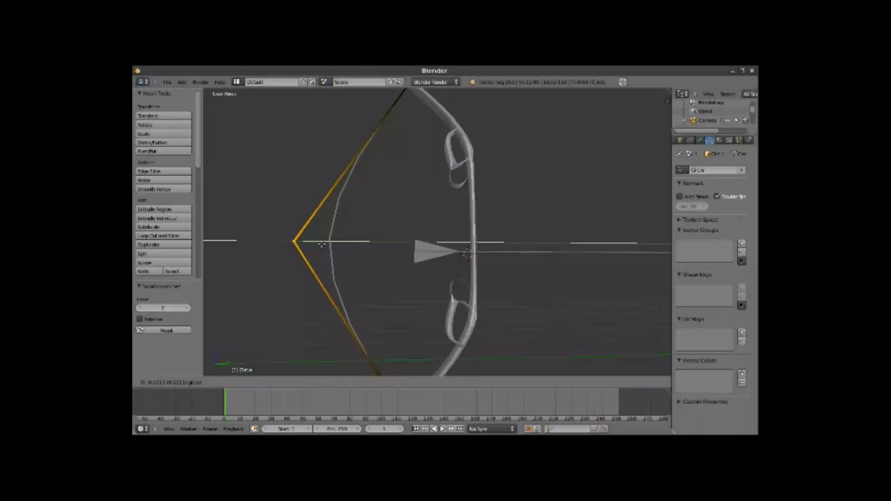
left_click(315, 244)
key("Tab")
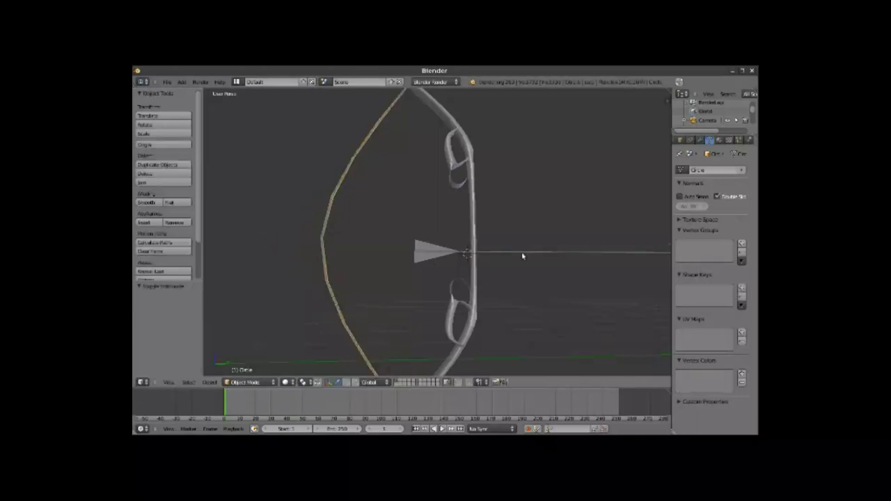
right_click(539, 250)
middle_click_drag(539, 250, 553, 257)
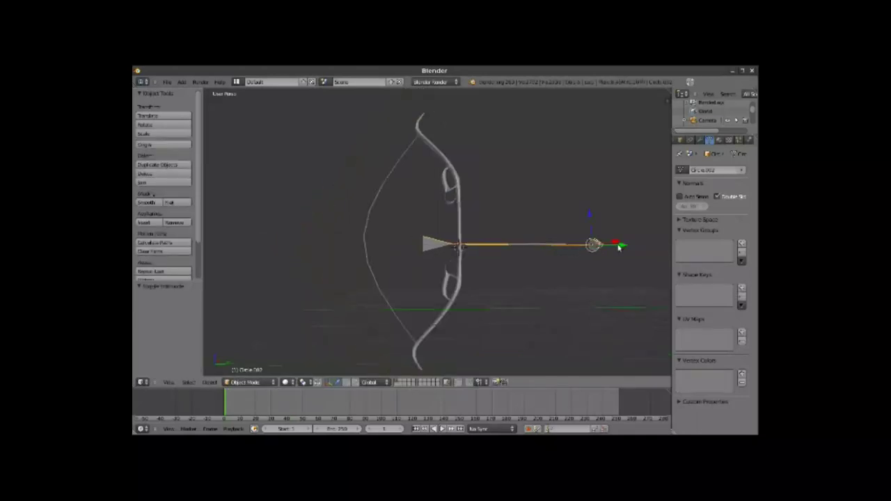
Step: Slide the arrow back so its tail sits in the drawn string's V, then select the string
left_click_drag(620, 247, 573, 261)
mouse_move(438, 269)
middle_mouse_down()
mouse_move(312, 260)
mouse_move(373, 292)
mouse_move(541, 288)
middle_mouse_up()
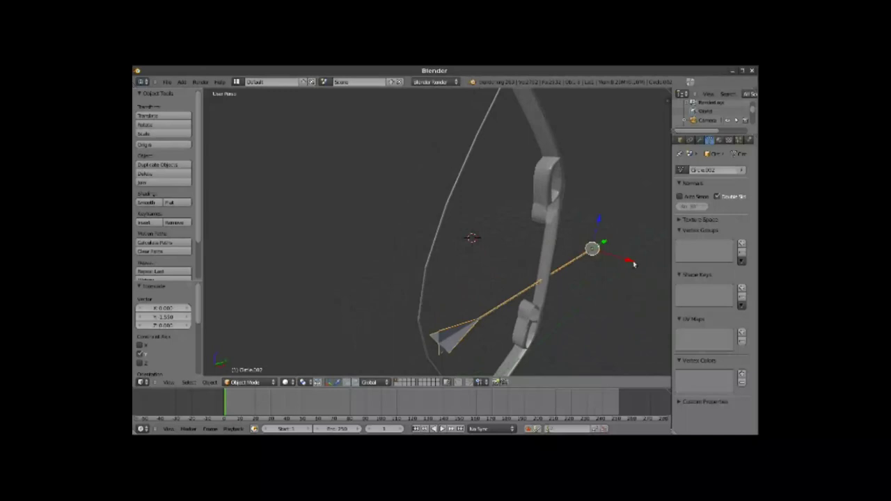
left_click_drag(633, 264, 618, 258)
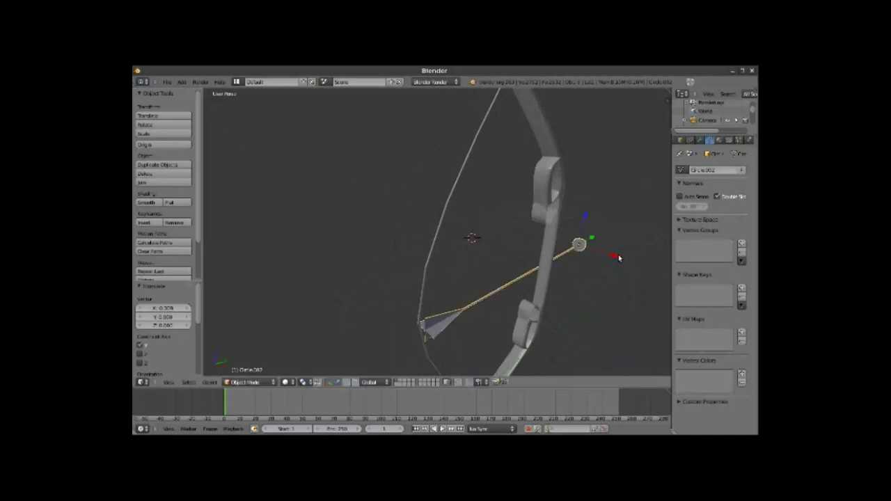
left_click_drag(591, 238, 593, 244)
mouse_move(593, 244)
middle_mouse_down()
mouse_move(523, 271)
mouse_move(513, 258)
mouse_move(573, 294)
mouse_move(403, 352)
middle_mouse_up()
scroll(513, 263, "down", 3)
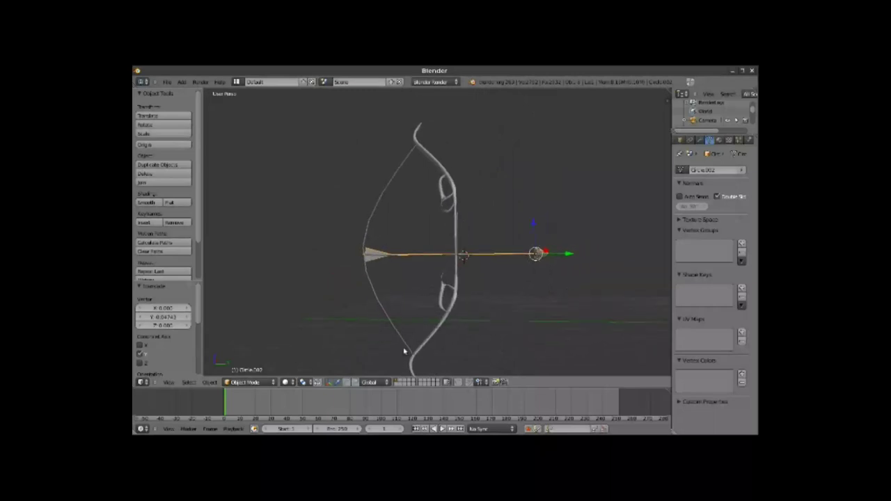
right_click(376, 212)
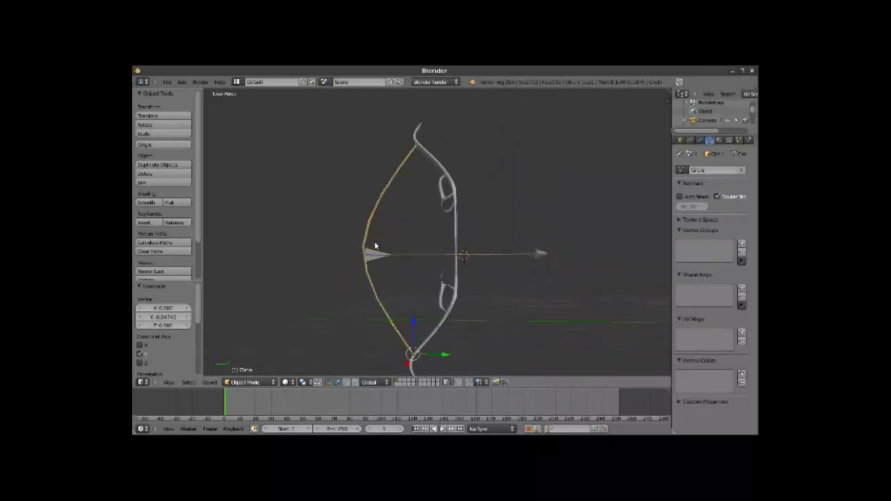
Step: Add Basis and Key 1 shape keys to the bowstring and keyframe Key 1's value at 0.000
left_click(741, 287)
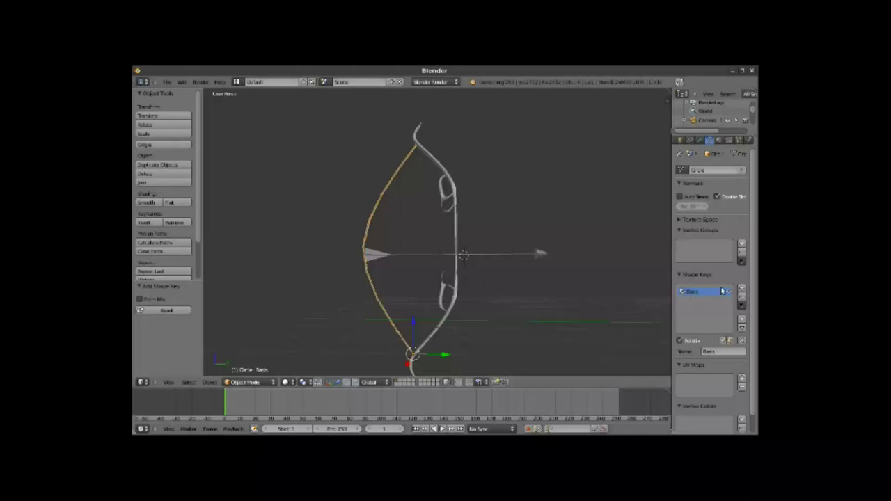
left_click(742, 290)
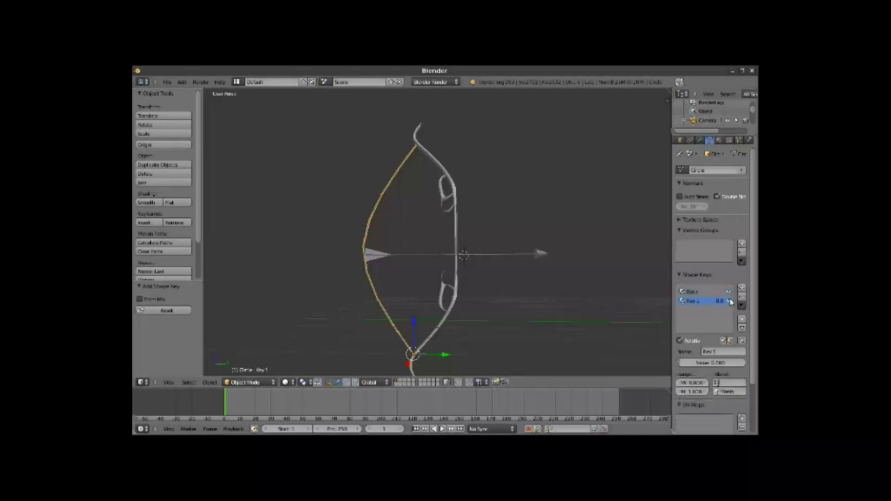
left_click(691, 291)
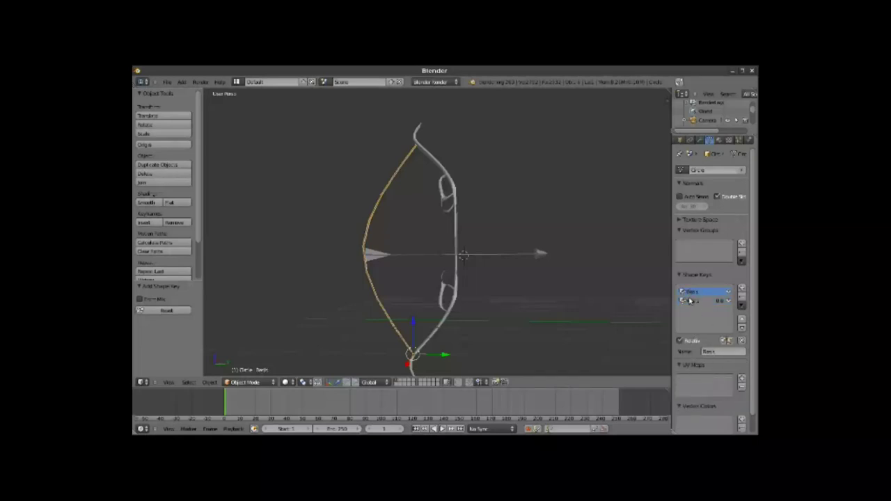
left_click(692, 301)
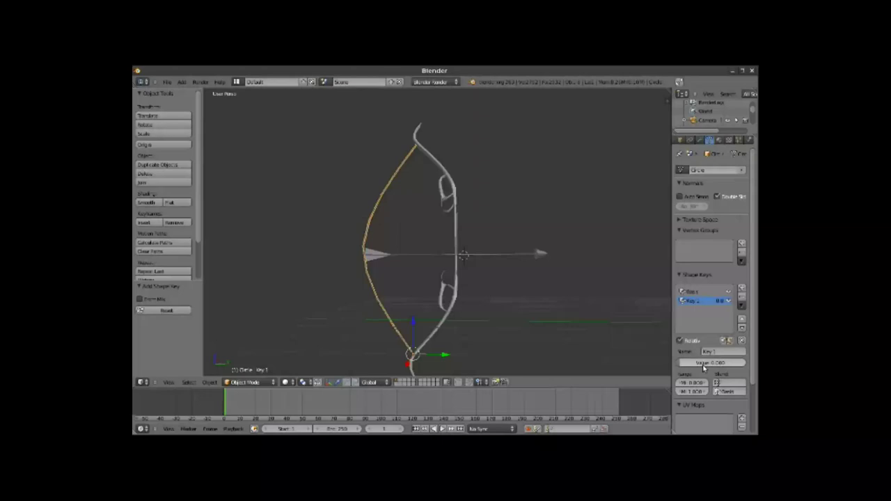
key("i")
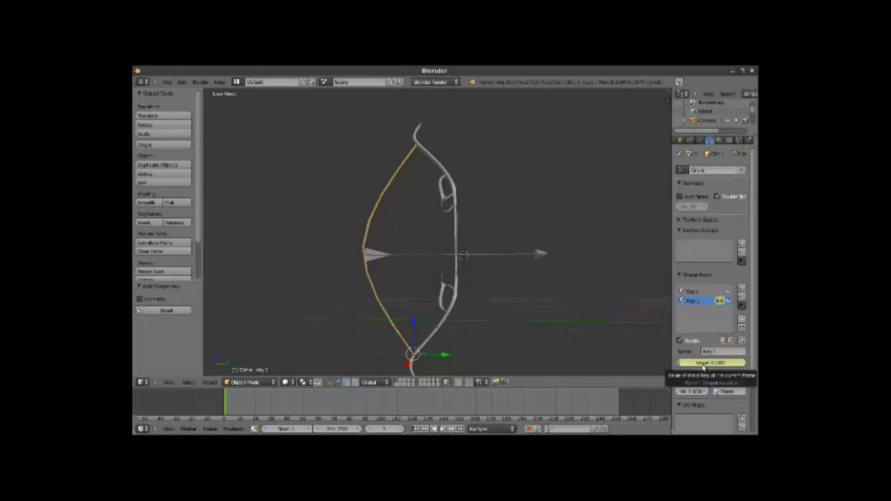
Step: In Key 1, move the string's middle vertex along X back against the bow
key("Tab")
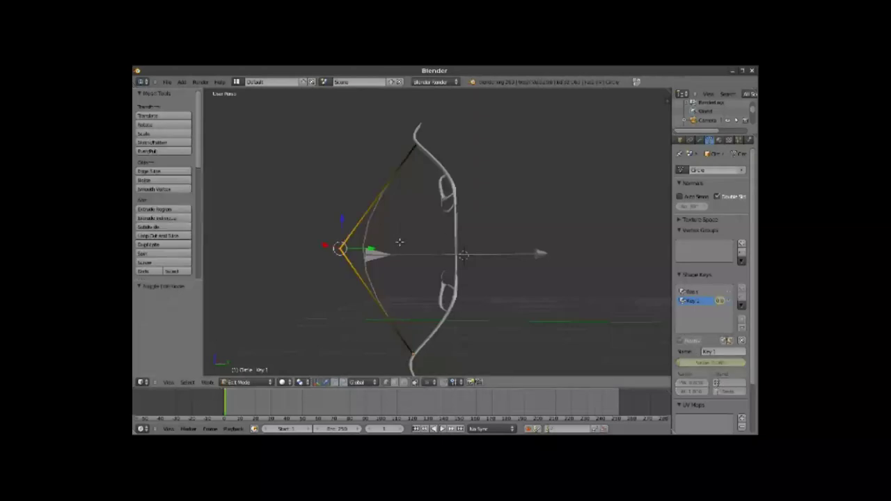
key("g")
key("x")
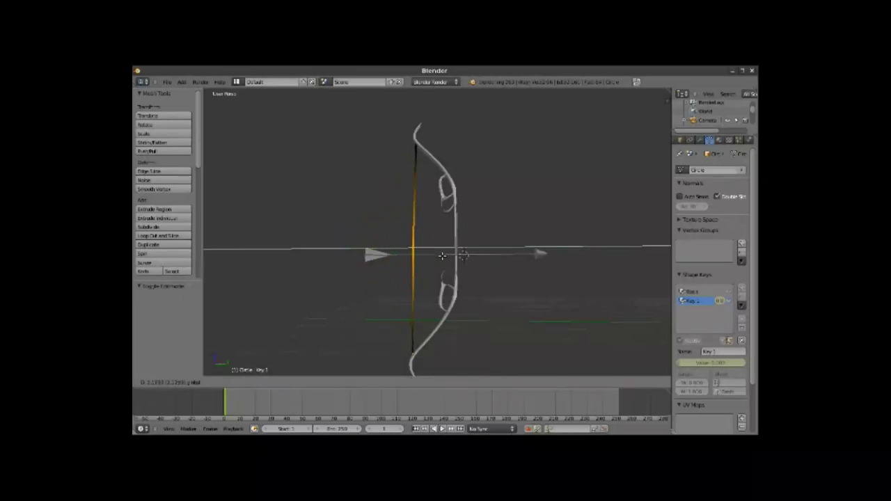
left_click(440, 256)
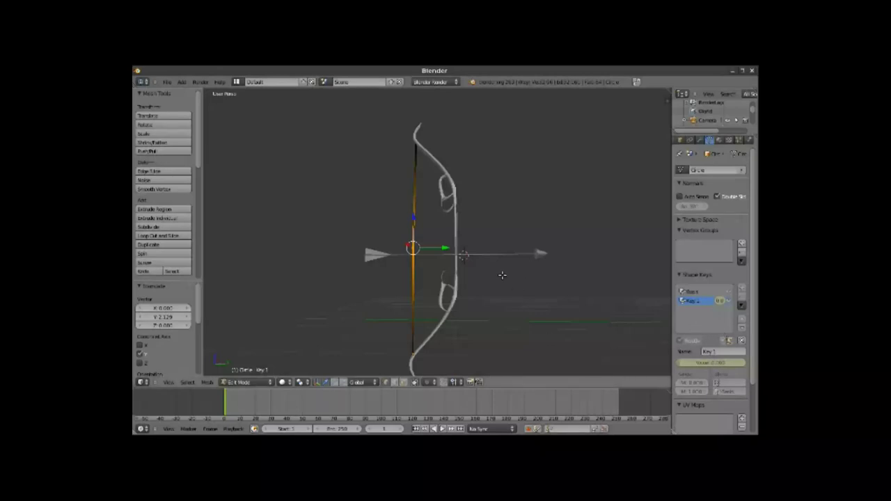
Step: Slide the bowstring's Key 1 shape key between 0 and 1 to test it, leaving it at 0
key("Tab")
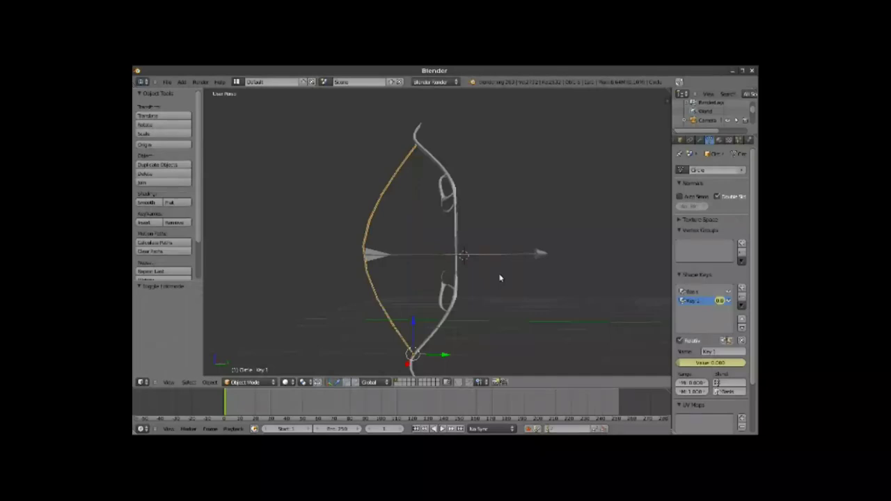
left_click_drag(681, 365, 747, 374)
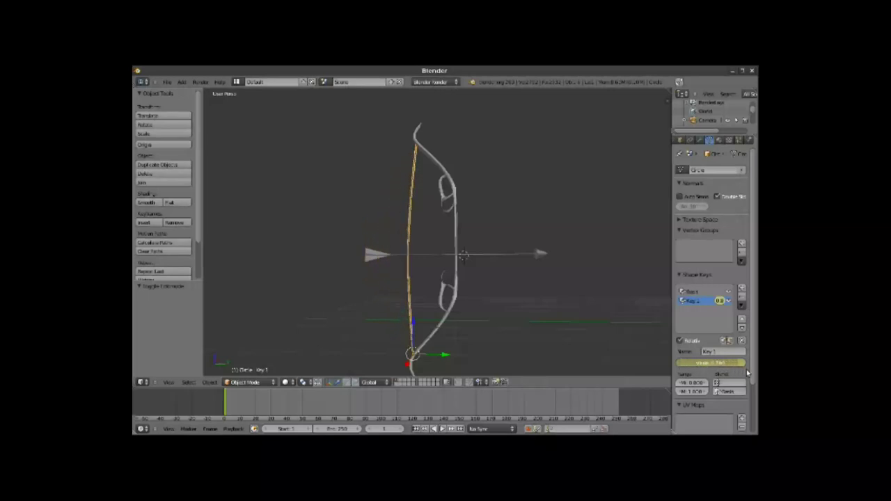
mouse_move(747, 374)
left_mouse_down()
mouse_move(637, 380)
mouse_move(757, 382)
mouse_move(736, 369)
mouse_move(751, 371)
mouse_move(719, 366)
mouse_move(750, 369)
mouse_move(657, 367)
left_mouse_up()
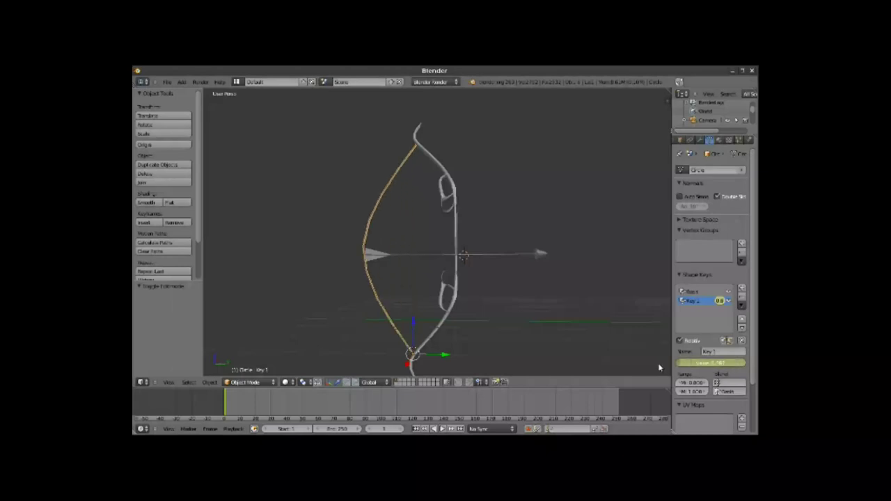
mouse_move(707, 364)
left_mouse_down()
mouse_move(745, 364)
mouse_move(663, 375)
left_mouse_up()
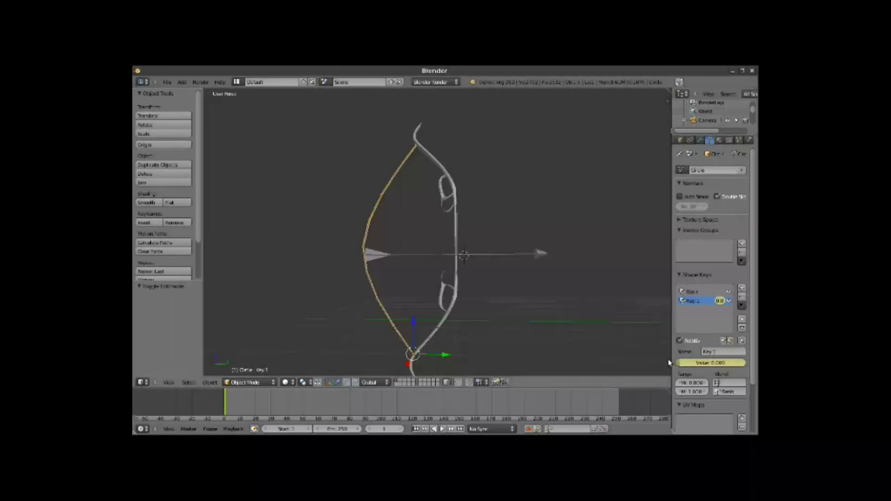
mouse_move(681, 364)
left_mouse_down()
mouse_move(757, 376)
mouse_move(654, 377)
left_mouse_up()
right_click(444, 257)
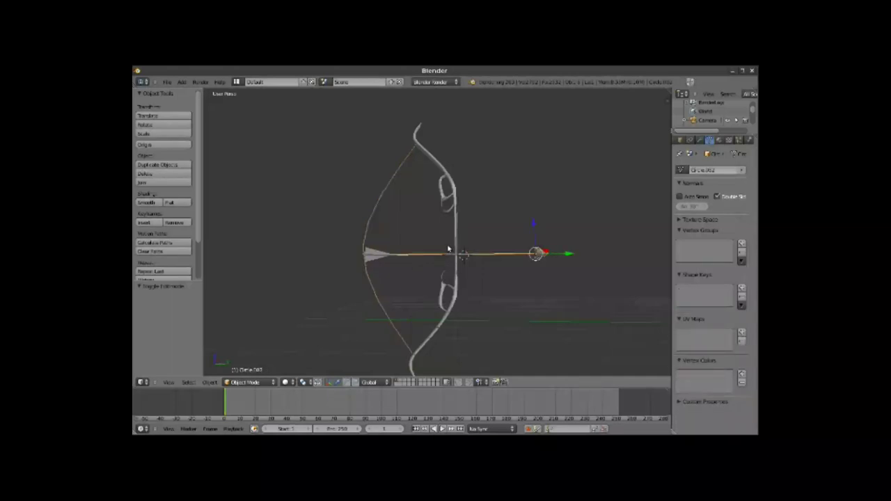
Step: Keyframe the arrow's starting location, then select the bowstring
key("i")
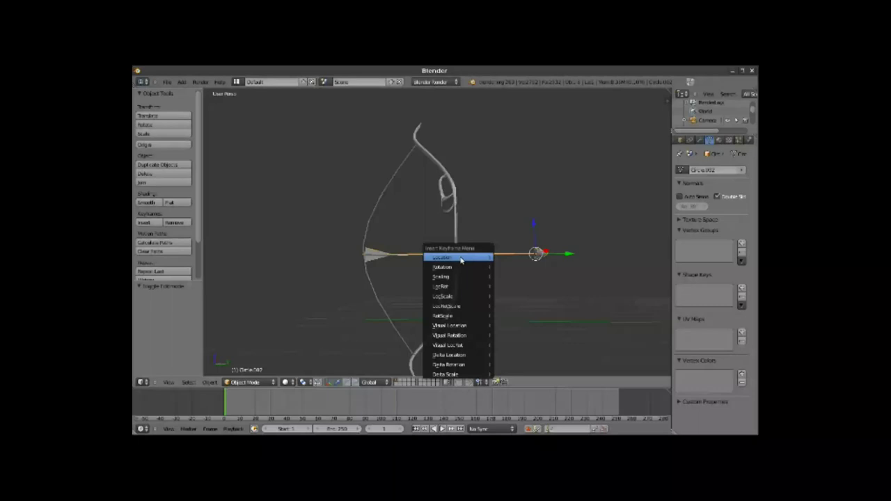
left_click(445, 261)
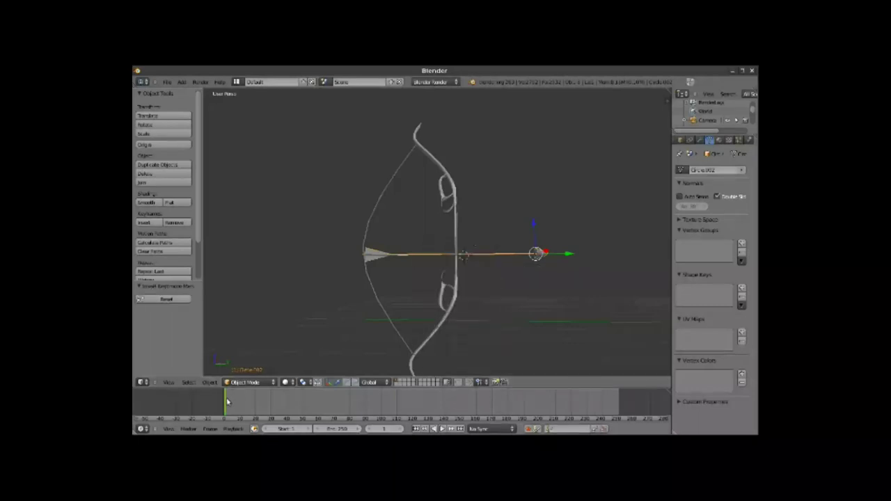
right_click(380, 306)
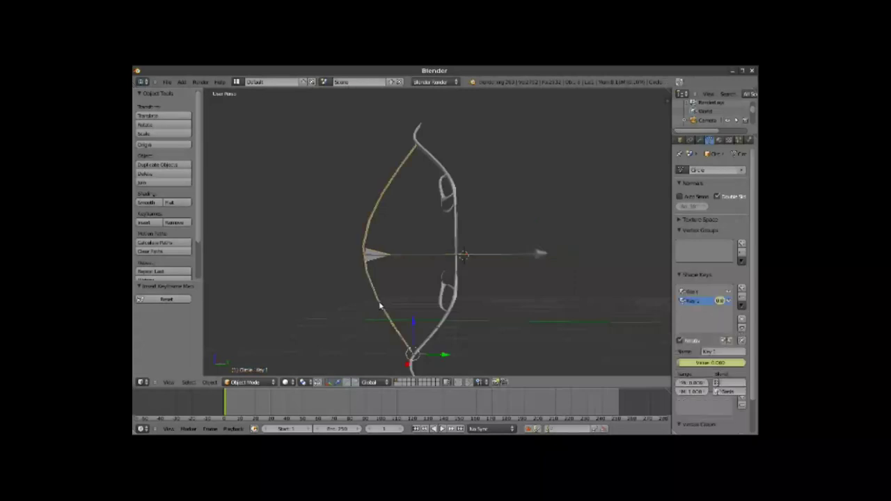
left_click(262, 413)
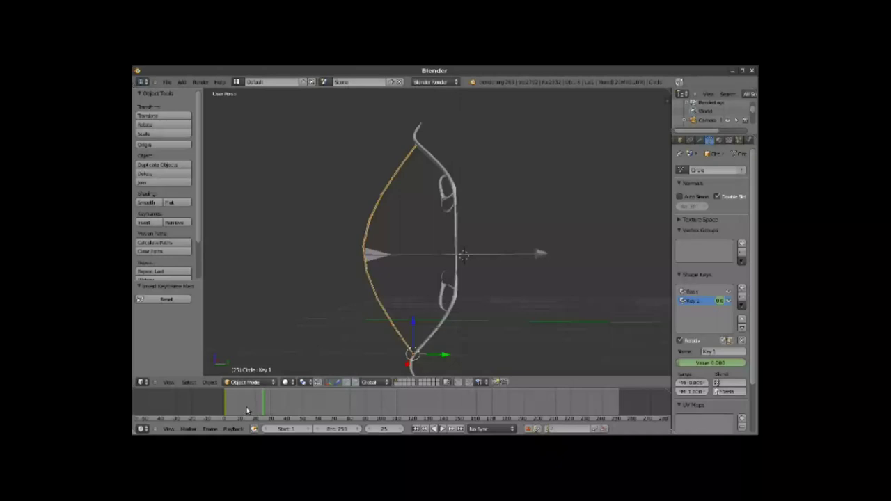
Step: Key the string's Key 1 value at 1.0 on frame 10, then play the release from frame 0
left_click(239, 408)
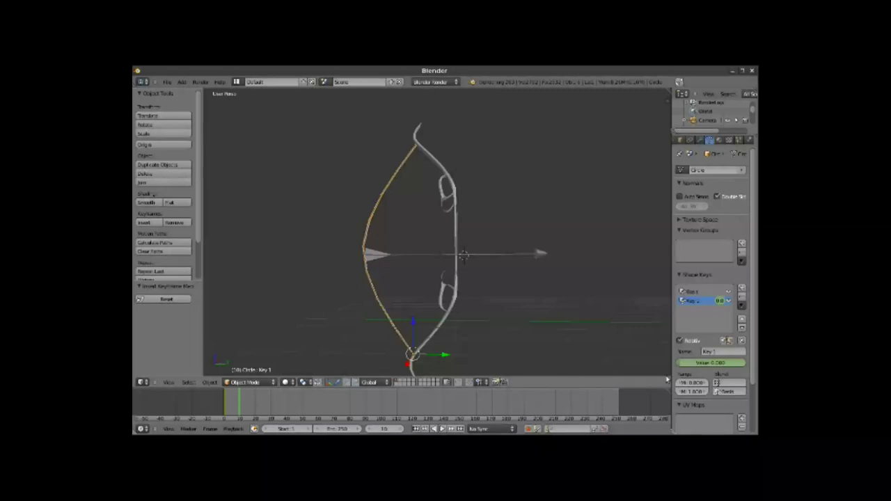
left_click_drag(680, 362, 753, 369)
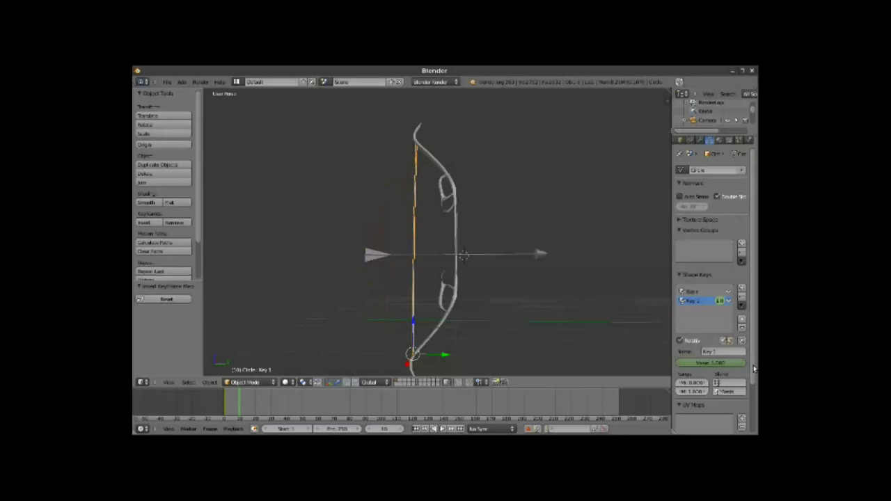
key("i")
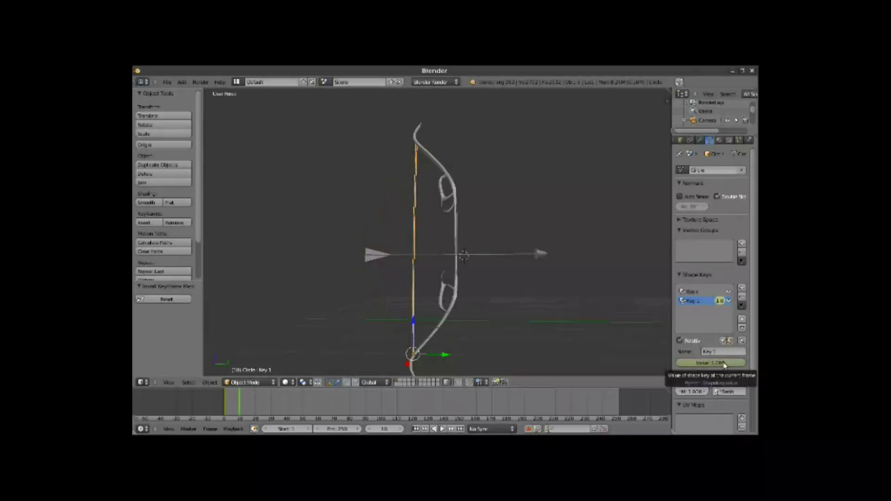
left_click(224, 412)
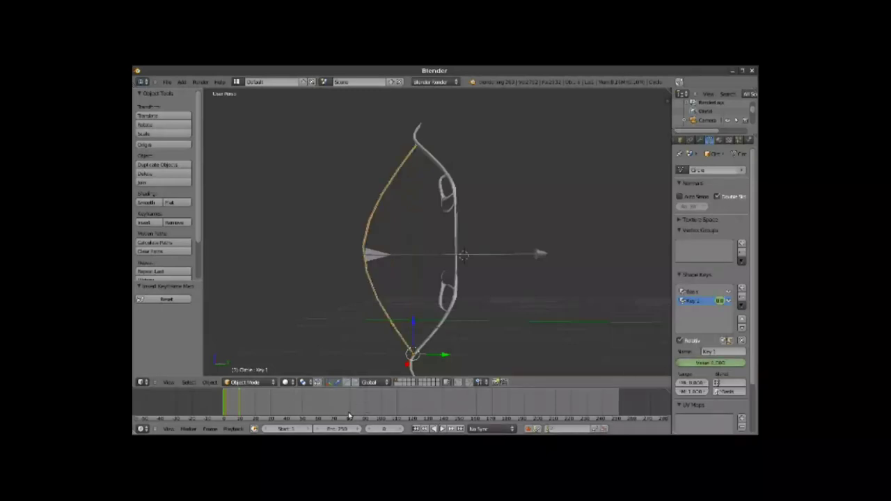
key("alt+a")
key("Escape")
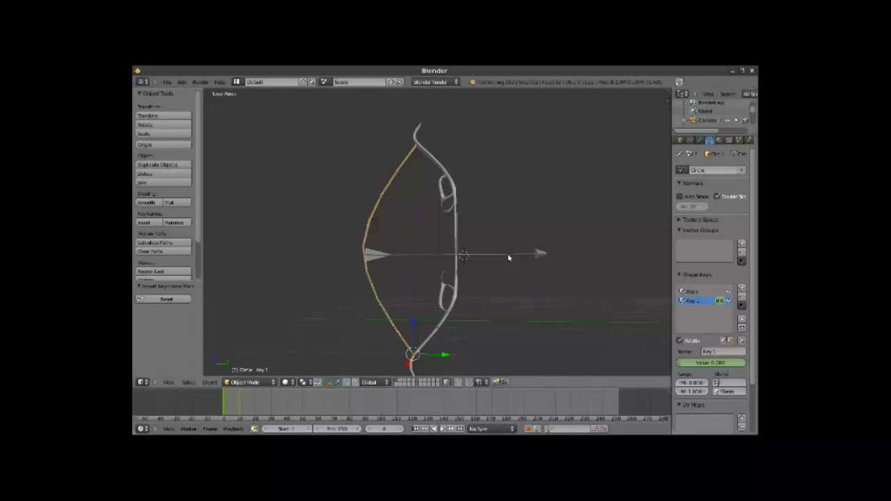
right_click(508, 256)
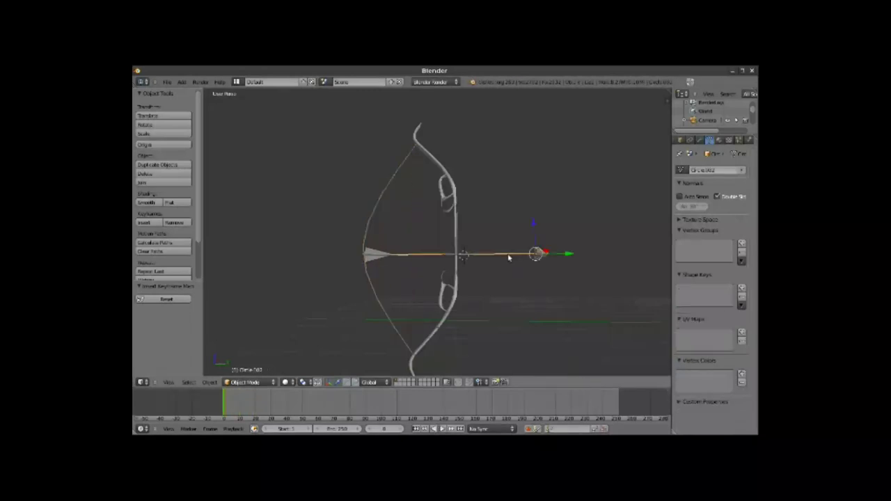
Step: At frame 10, move the arrow forward along X and keyframe its location
left_click(239, 404)
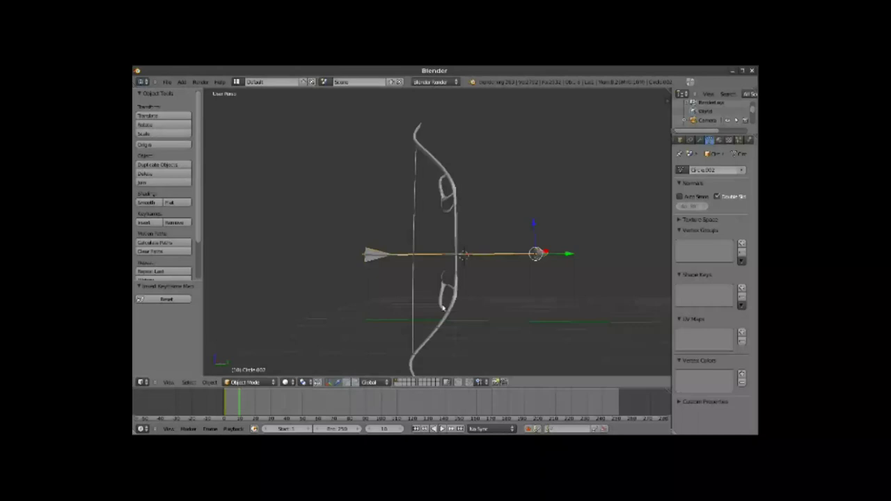
scroll(375, 306, "down", 2)
middle_click_drag(459, 299, 443, 306, "shift")
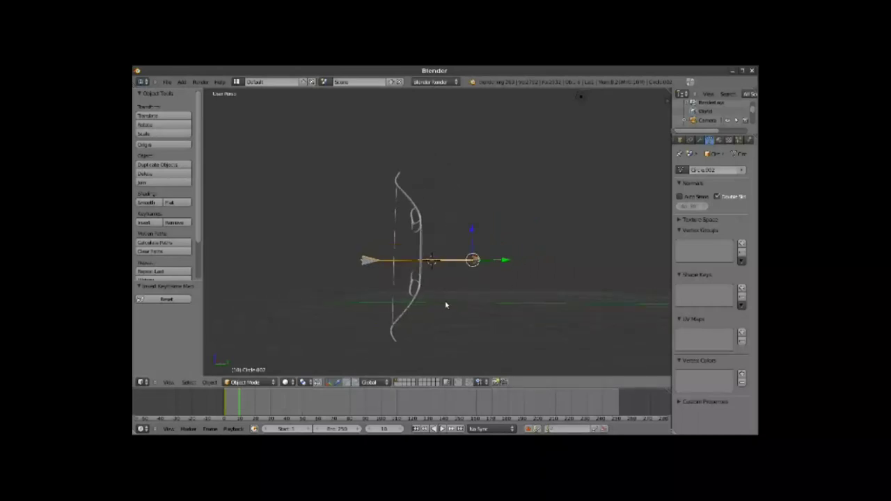
key("g")
key("x")
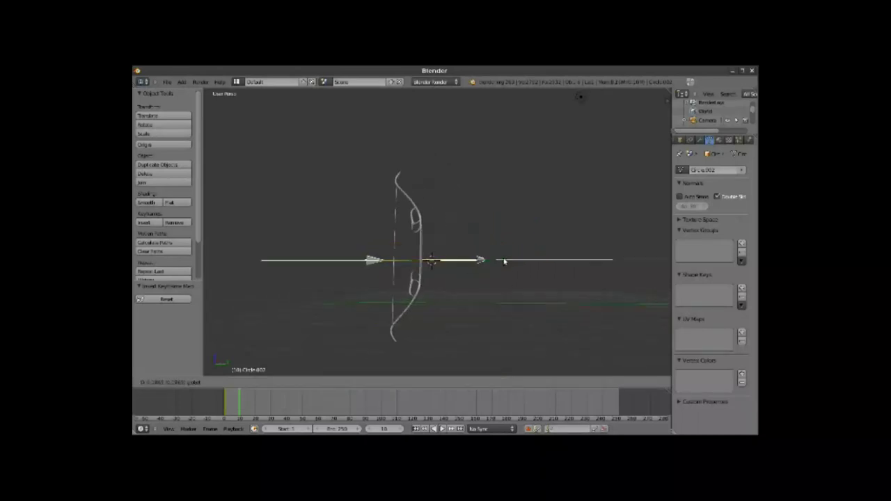
left_click(575, 263)
key("i")
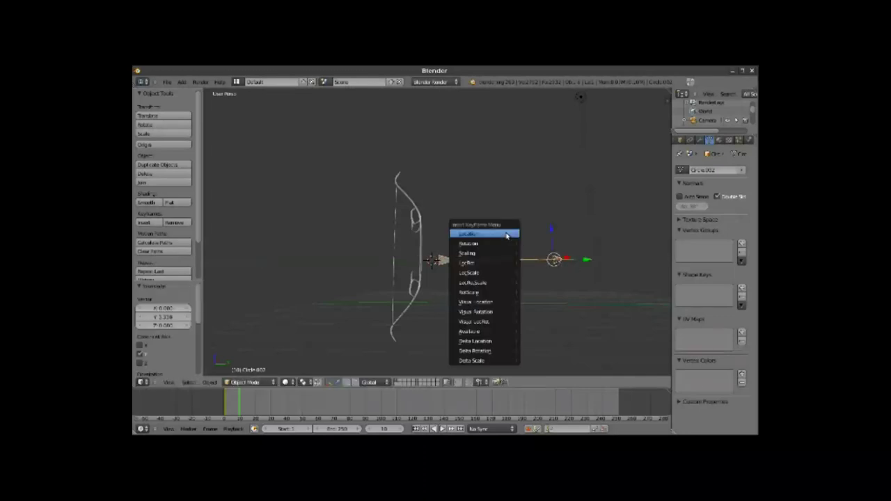
left_click(506, 237)
mouse_move(506, 237)
middle_mouse_down()
mouse_move(541, 260)
mouse_move(472, 275)
middle_mouse_up()
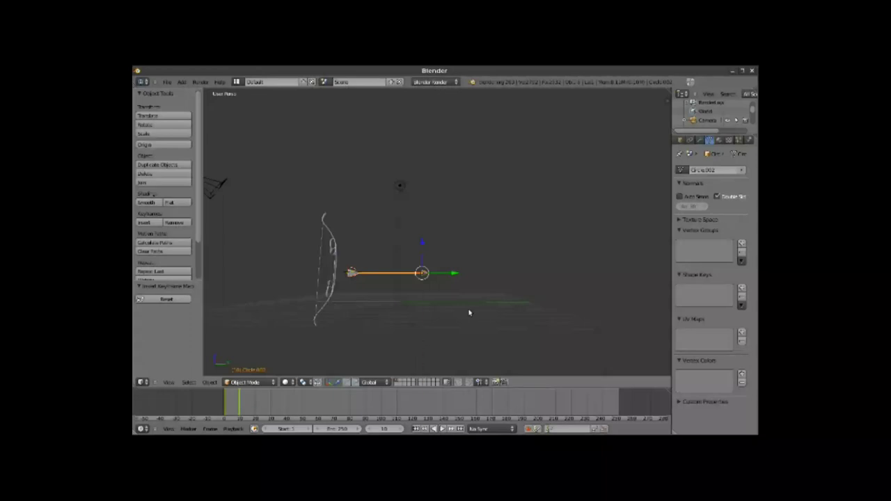
key("shift+a")
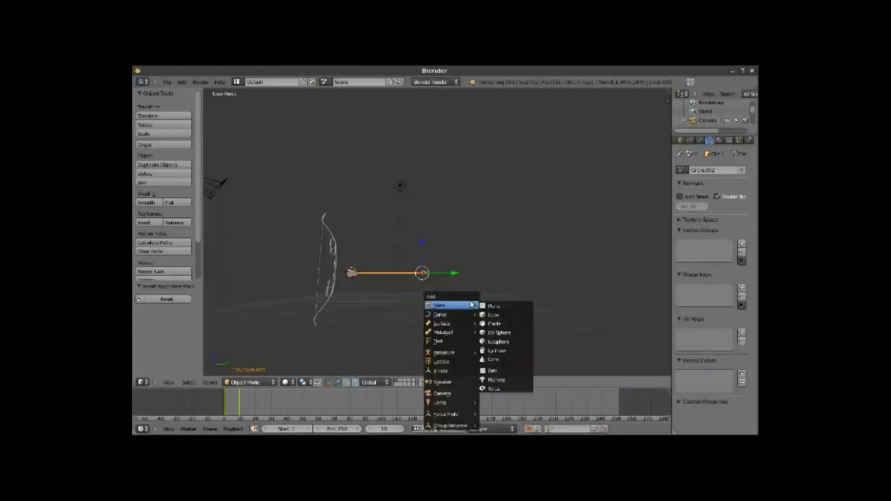
Step: Add a cube ahead of the bow, scale it to about 0.117, and thin it along X
left_click(503, 314)
key("g")
key("x")
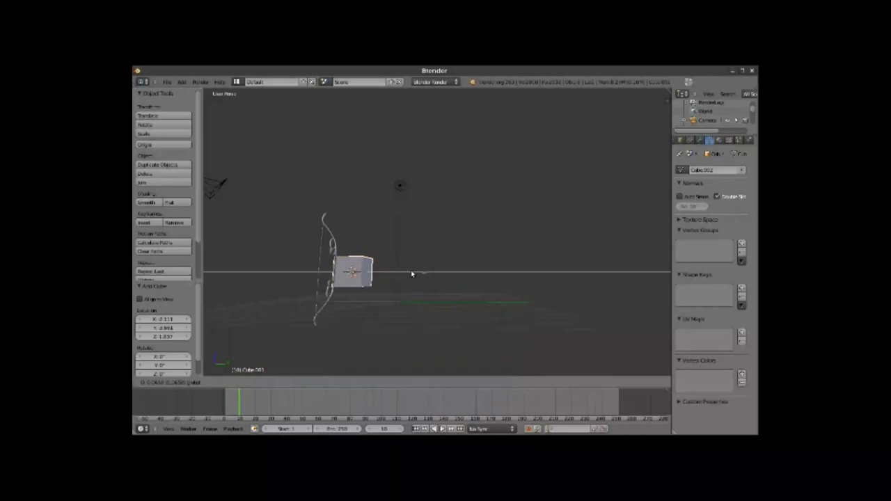
left_click(524, 279)
mouse_move(477, 288)
middle_mouse_down()
mouse_move(515, 334)
mouse_move(519, 325)
middle_mouse_up()
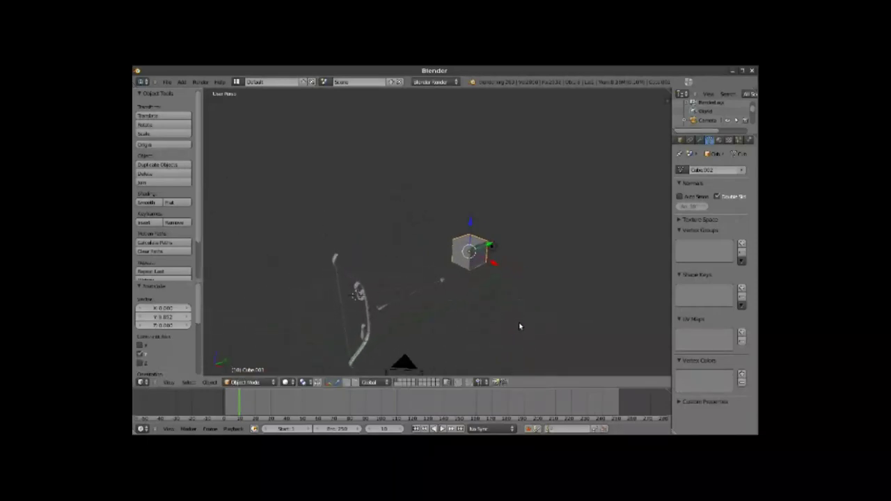
key("s")
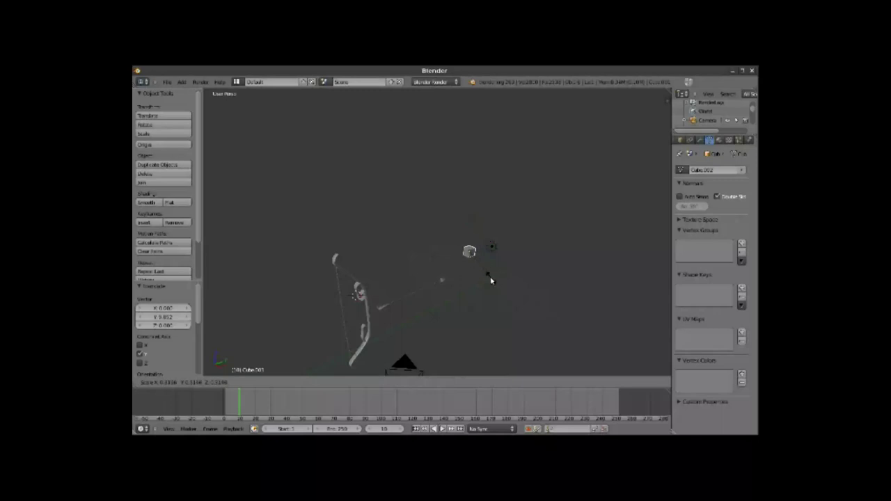
left_click(488, 279)
key("s")
key("x")
left_click(564, 316)
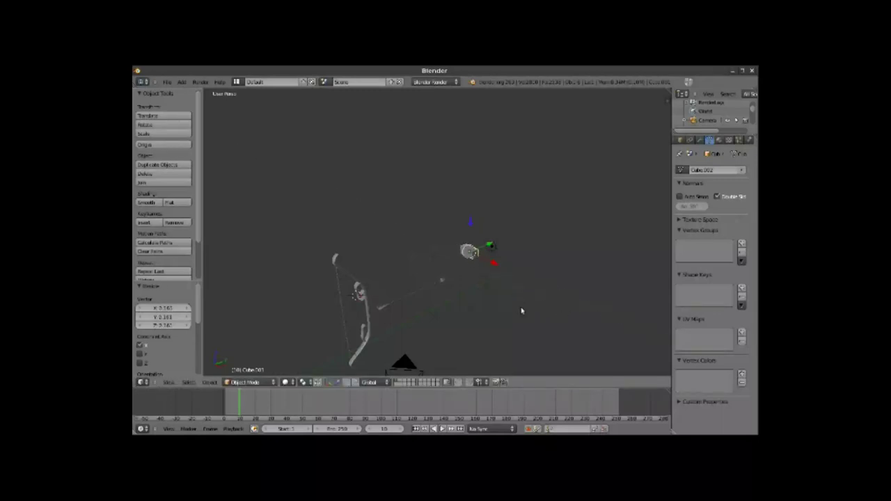
Step: Move the cube 7.152 along X, lower it to Z -0.837, and give it new Material.001
key("g")
key("x")
left_click(472, 255)
key("g")
key("z")
left_click(451, 270)
mouse_move(451, 270)
middle_mouse_down()
mouse_move(424, 235)
mouse_move(389, 237)
mouse_move(473, 234)
middle_mouse_up()
key("g")
key("z")
left_click(433, 296)
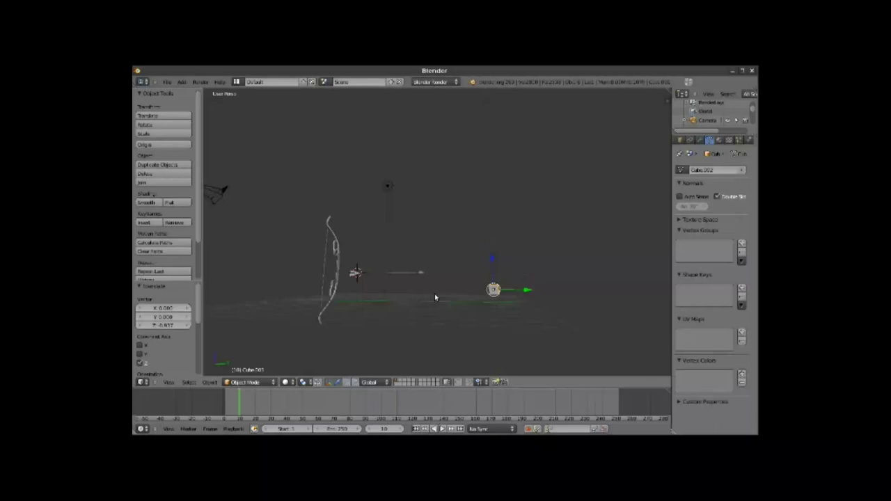
middle_click_drag(433, 297, 527, 322)
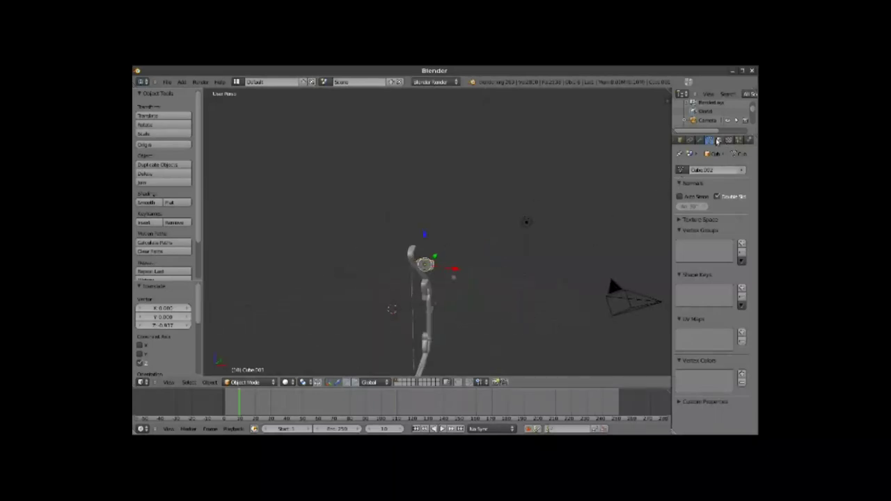
left_click(718, 141)
left_click(696, 199)
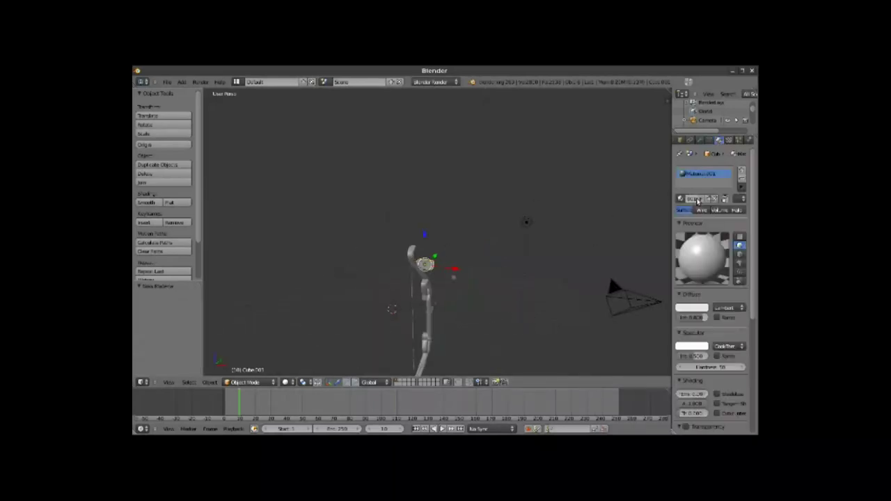
Step: Add an Array modifier to the cube, raise its Count four times, and apply it
left_click(702, 141)
left_click(710, 169)
left_click(710, 170)
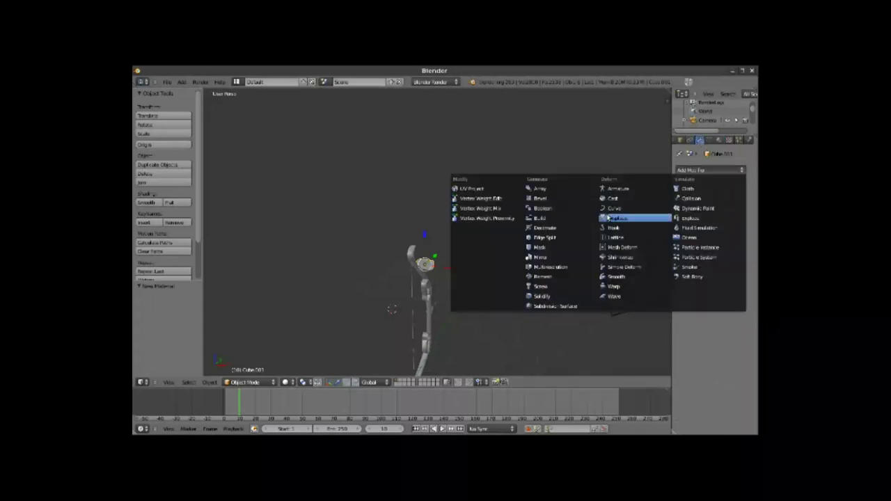
left_click(544, 192)
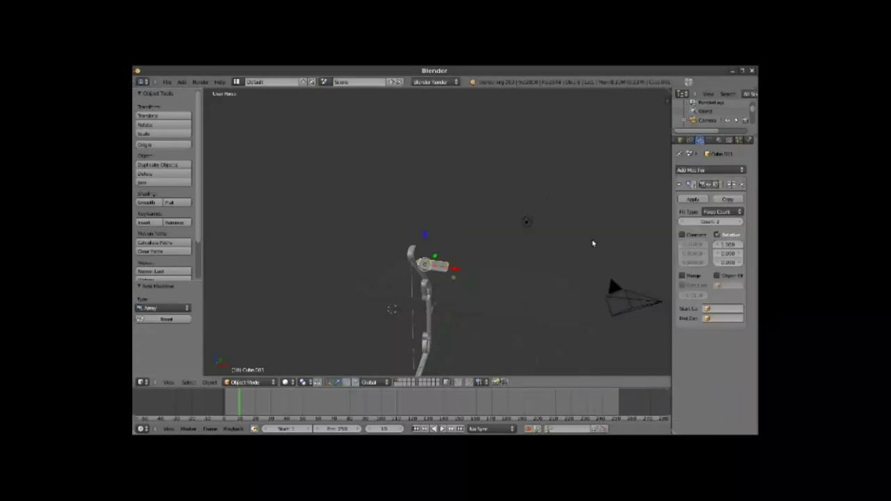
left_click_drag(739, 247, 748, 248)
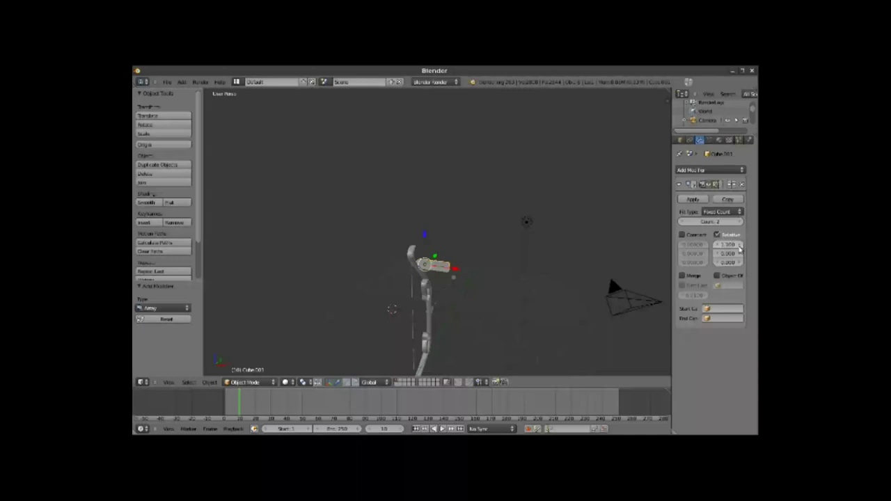
mouse_move(497, 284)
middle_mouse_down()
mouse_move(462, 292)
mouse_move(558, 270)
middle_mouse_up()
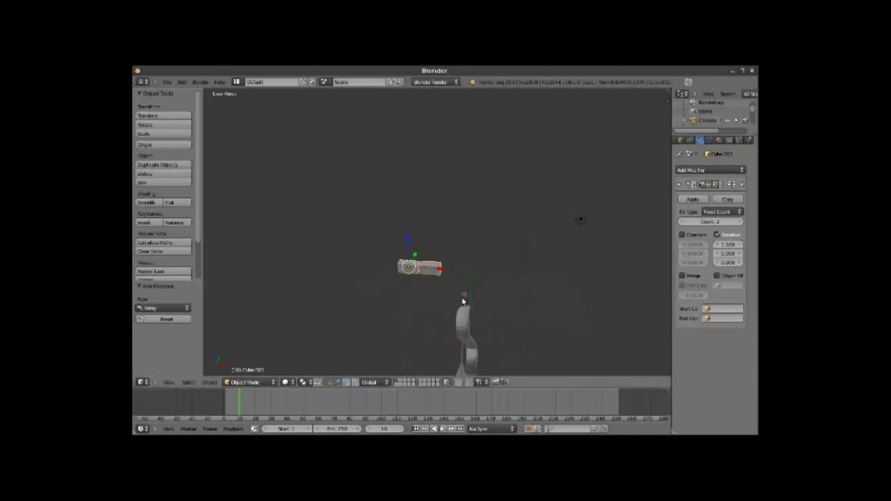
left_click(739, 222)
left_click(739, 222)
left_click(738, 222)
left_click(739, 222)
left_click(739, 222)
left_click(738, 222)
left_click(739, 222)
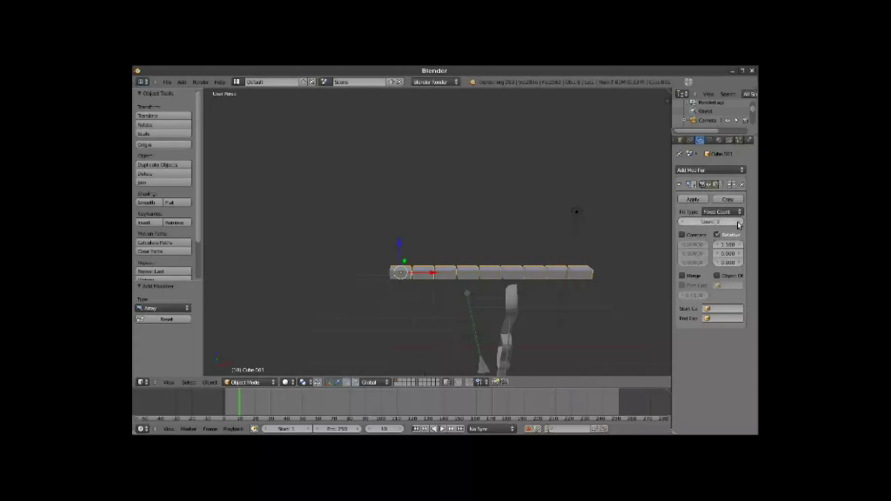
left_click(693, 201)
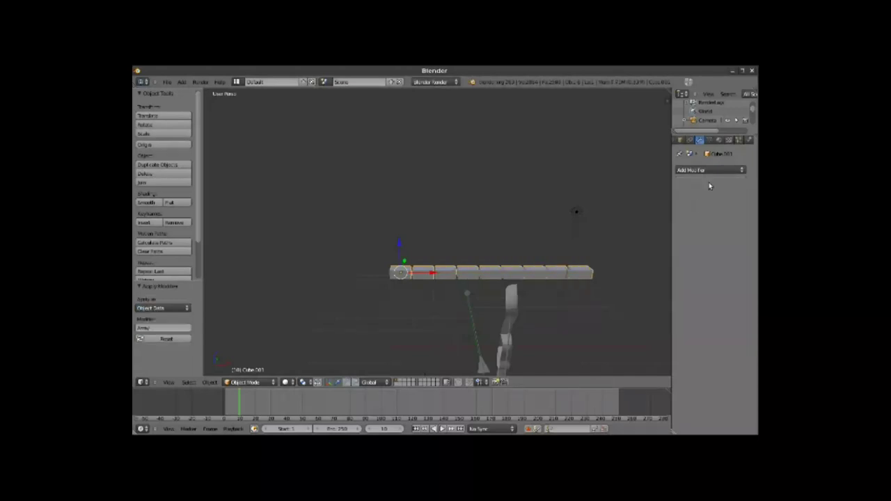
left_click(710, 172)
Step: Add a second Array with Relative Offset X 0 and Z 1, raising Count twice
left_click(539, 193)
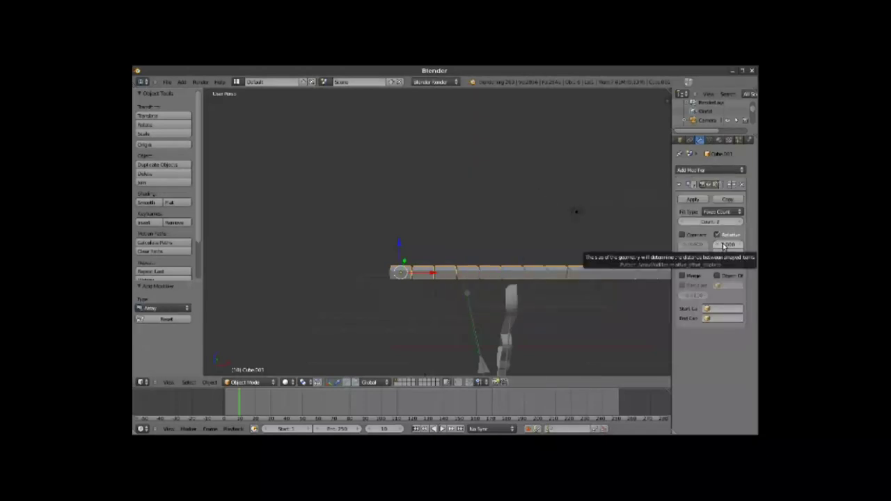
key("Tab")
key("Tab")
type("1")
key("Return")
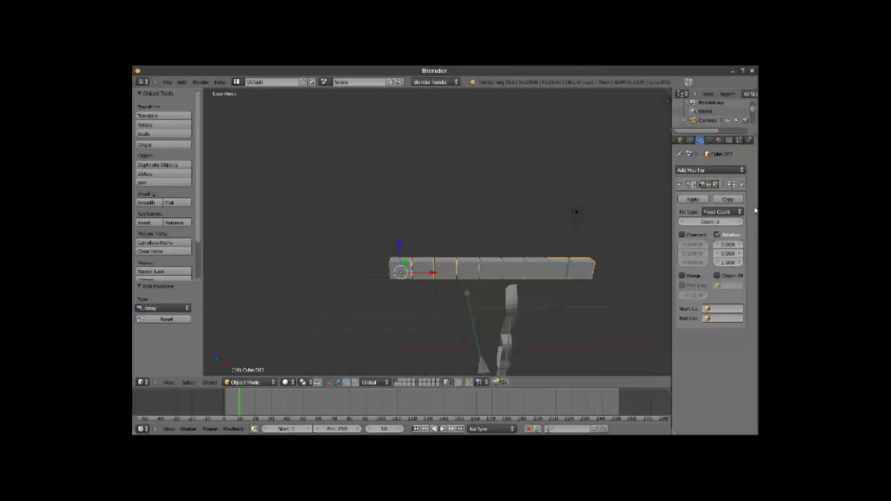
middle_click_drag(519, 315, 485, 309)
left_click(737, 221)
left_click(737, 221)
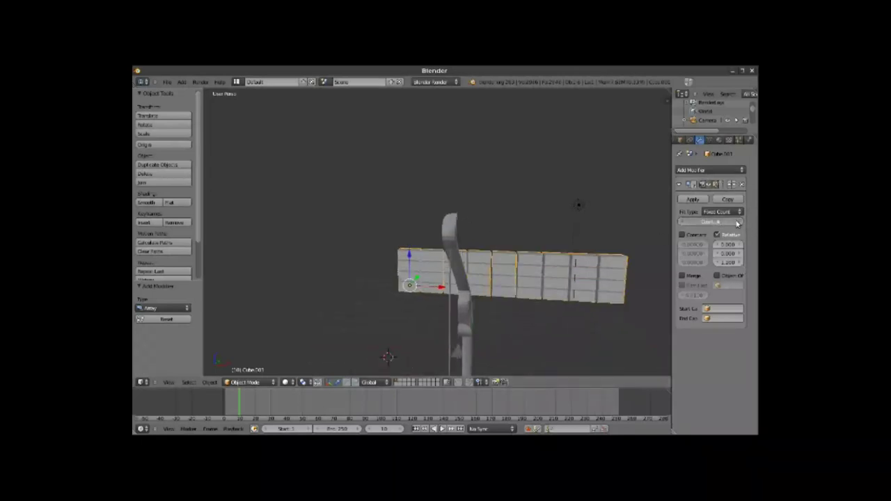
left_click(737, 221)
Step: Turn the view so the block wall faces the bow and advance the timeline to frame 14
middle_click_drag(567, 306, 480, 285)
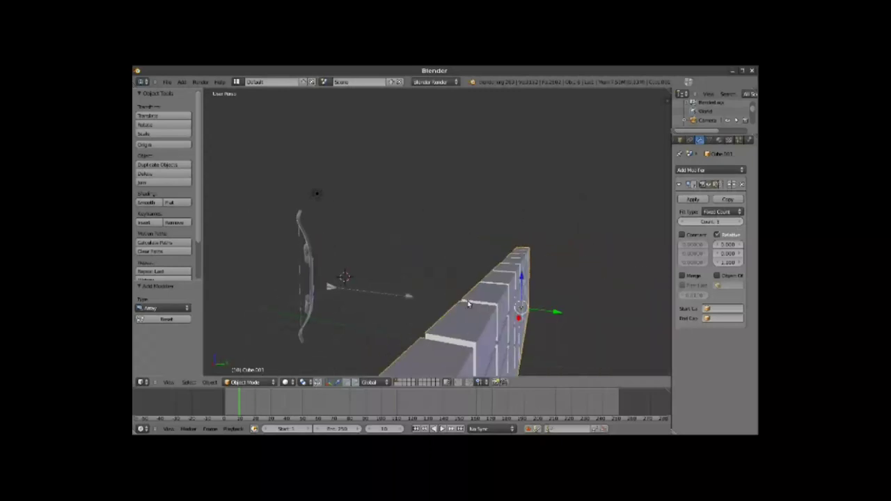
scroll(480, 285, "down", 4)
mouse_move(480, 285)
middle_mouse_down()
mouse_move(459, 288)
mouse_move(468, 291)
middle_mouse_up()
left_click_drag(239, 402, 245, 402)
right_click(372, 278)
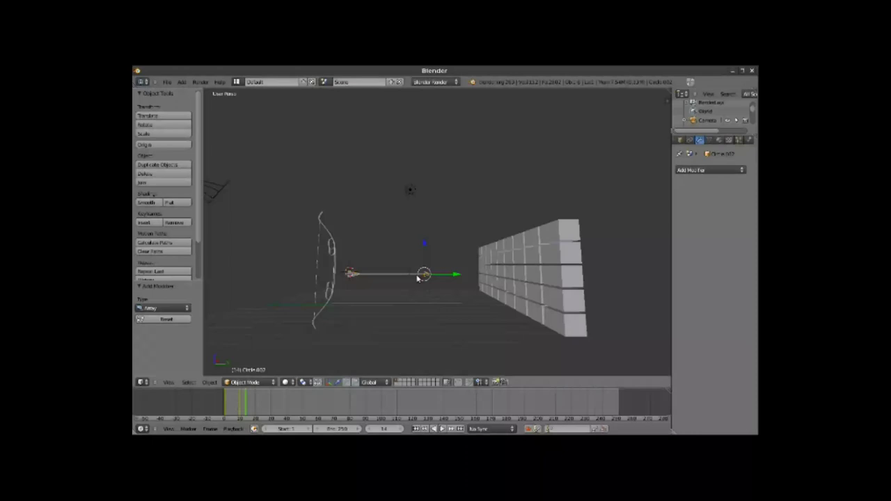
Step: At frame 15, move the arrow along Y against the wall, key its location, and return to frame 1
left_click_drag(442, 276, 443, 276)
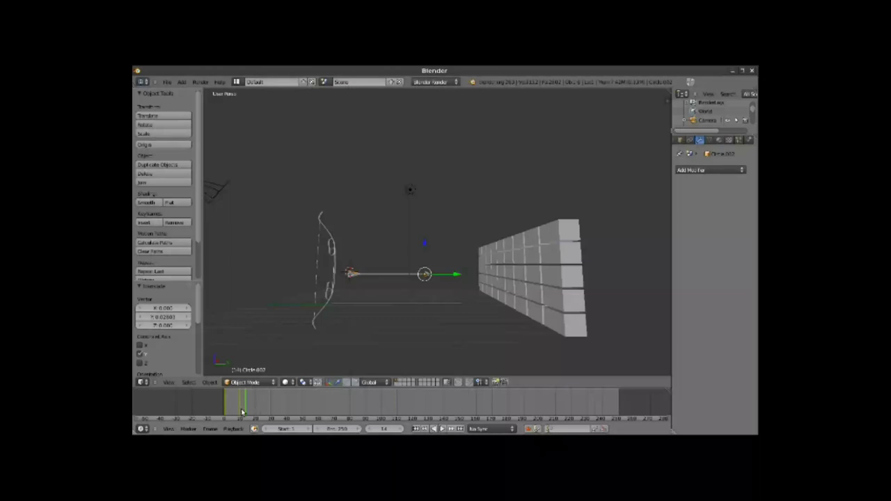
left_click(247, 412)
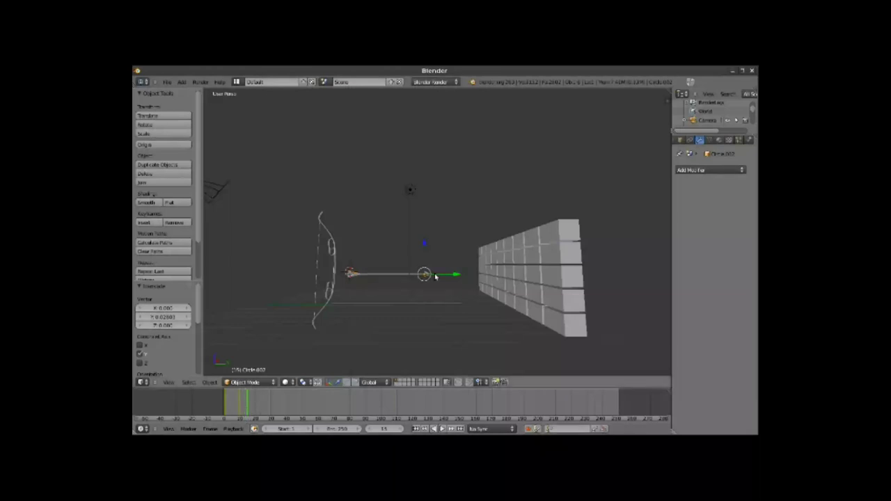
key("g")
key("y")
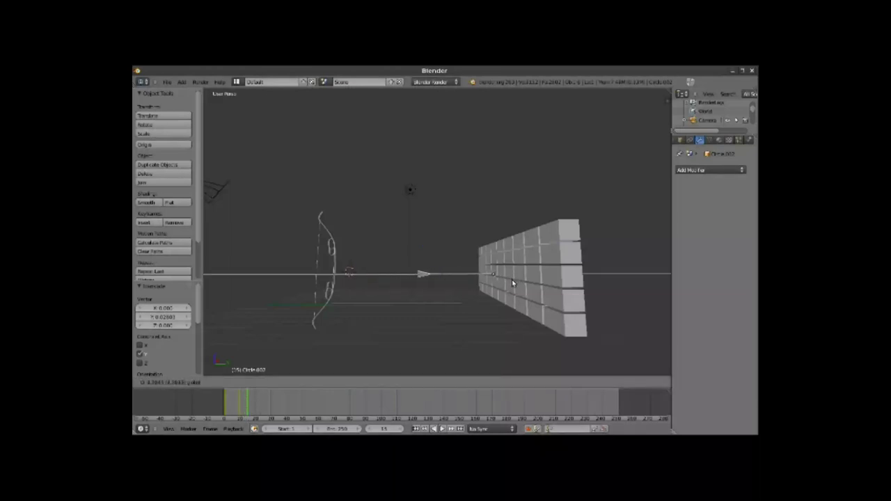
left_click(513, 283)
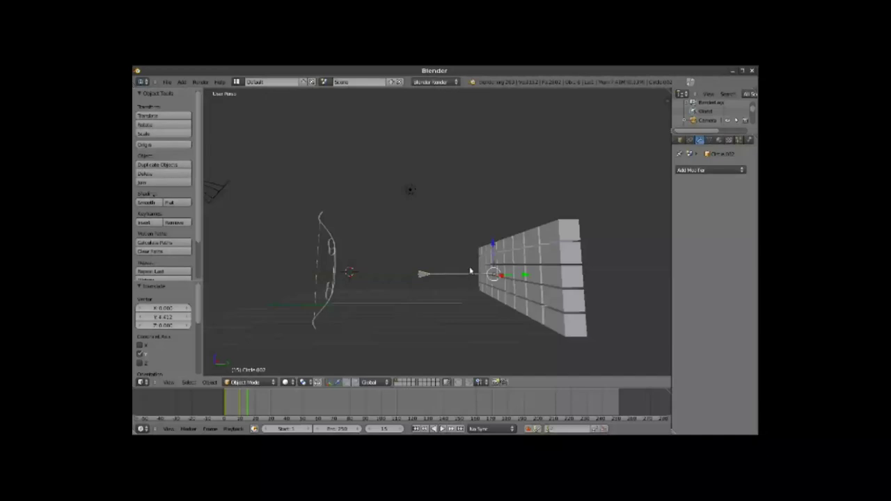
key("i")
left_click(487, 268)
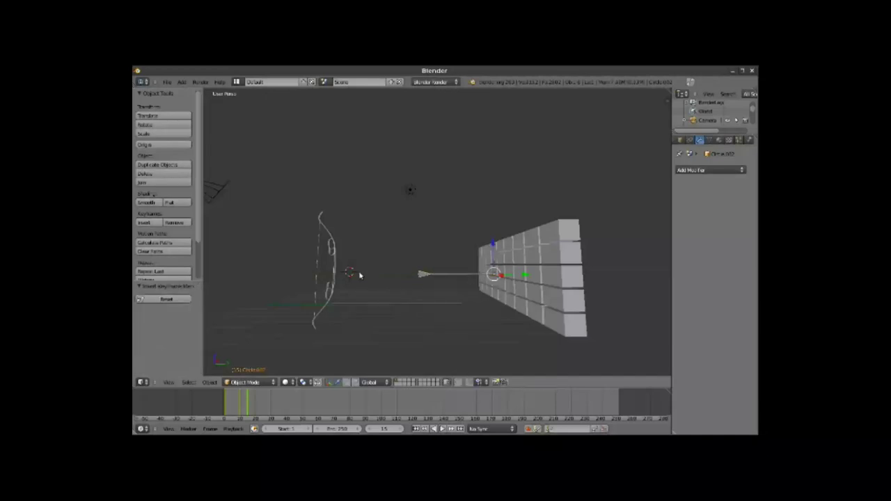
key("shift+Left")
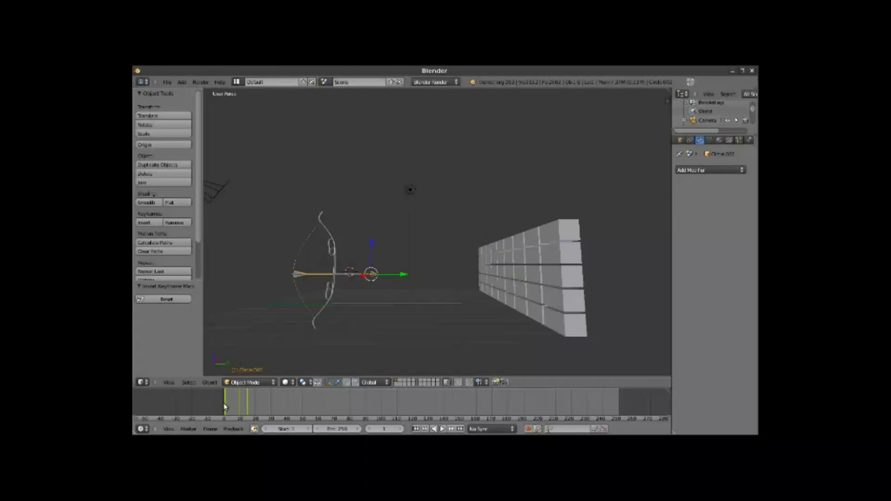
key("alt+a")
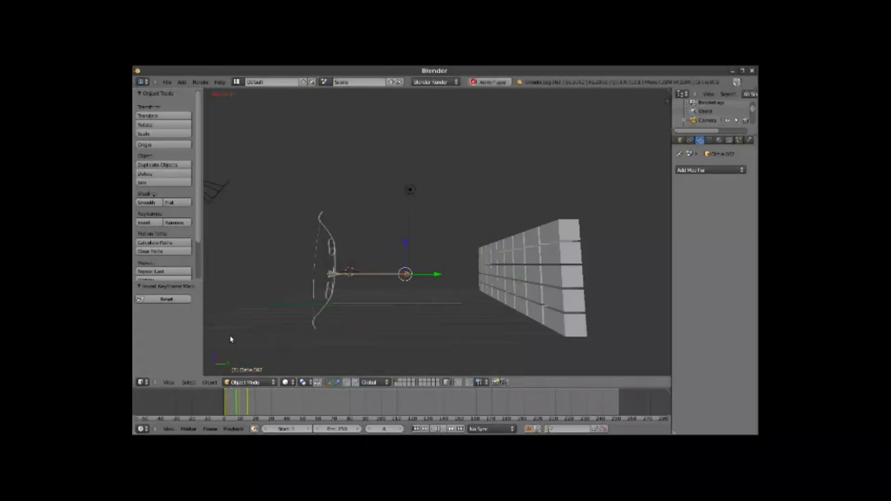
key("Escape")
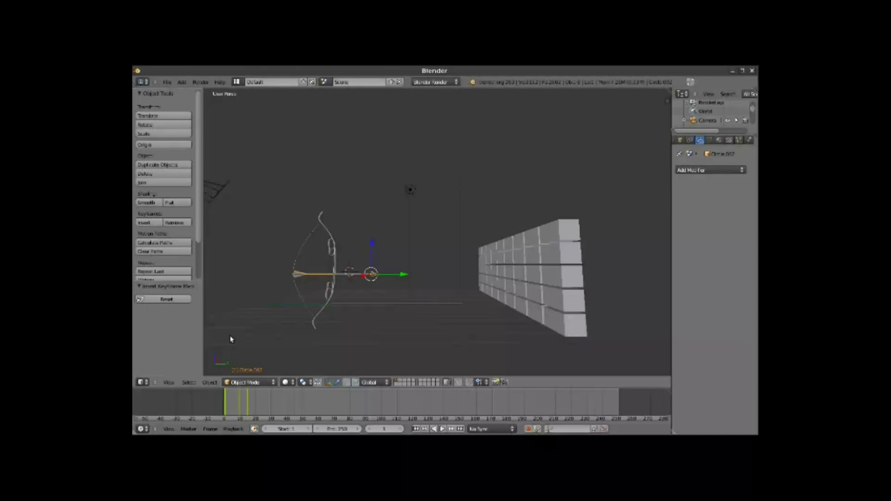
scroll(707, 140, "left", 3)
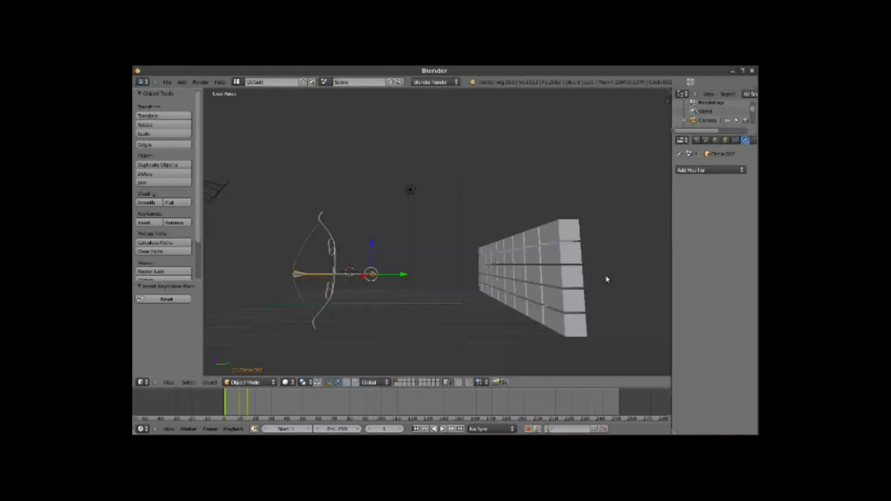
Step: Point the render output to the Blender projects folder with the name 'arco y flecha'
left_click(696, 140)
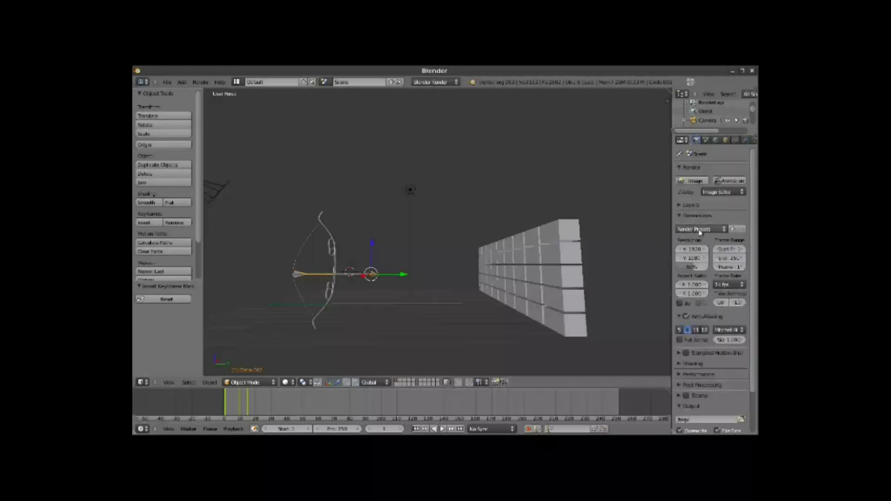
scroll(703, 250, "down", 2)
left_click(740, 374)
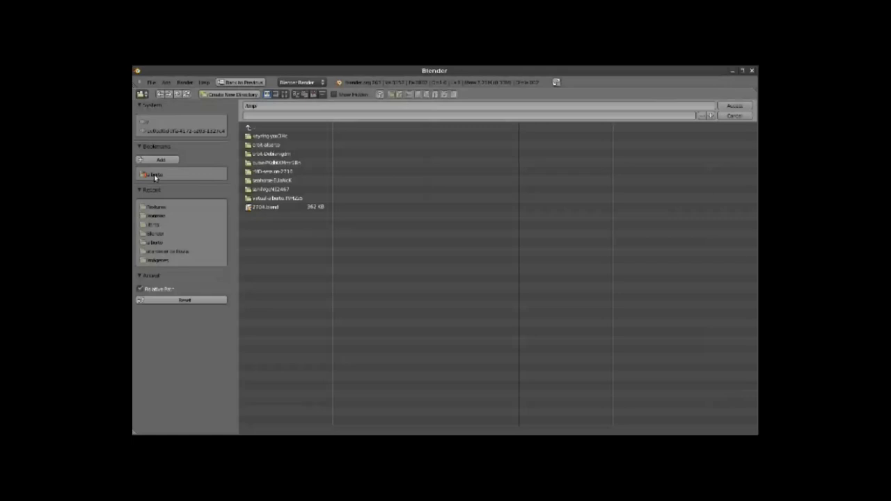
left_click(181, 131)
left_click(254, 138)
left_click(259, 207)
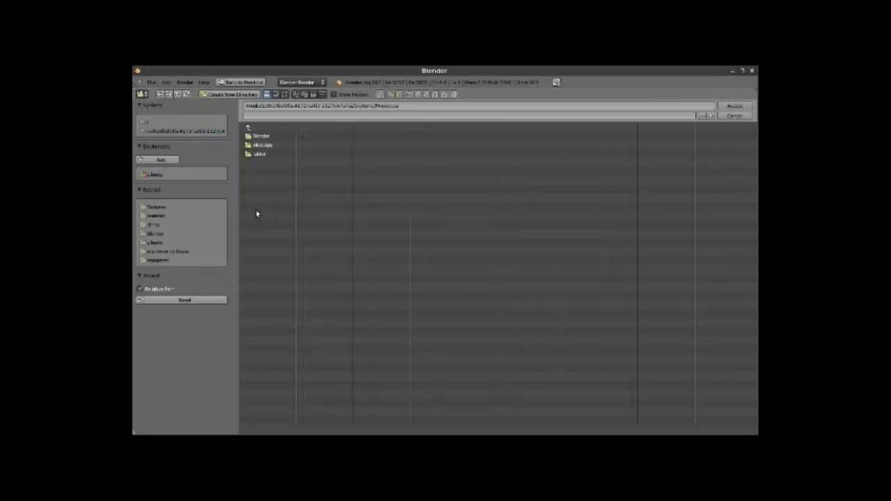
left_click(255, 137)
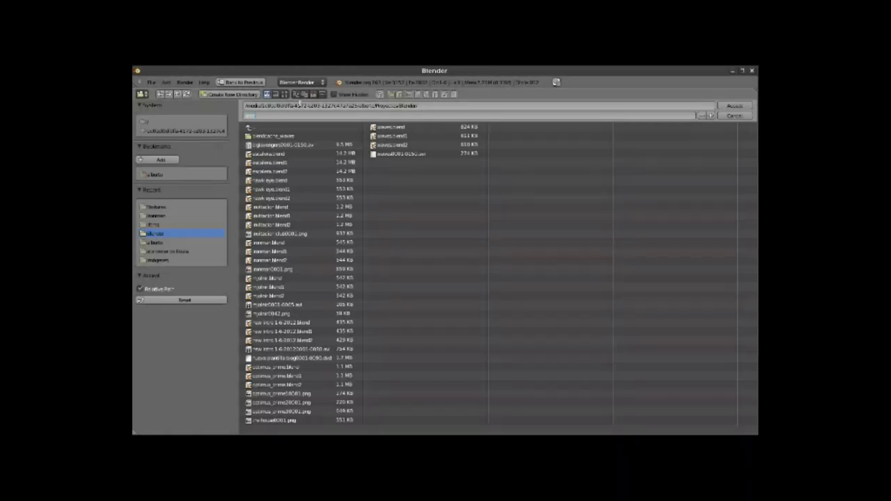
type("ha")
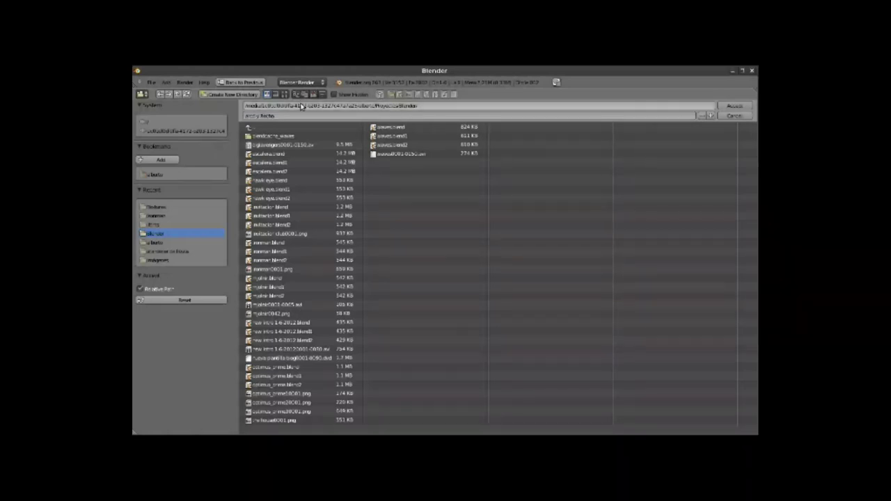
key("Return")
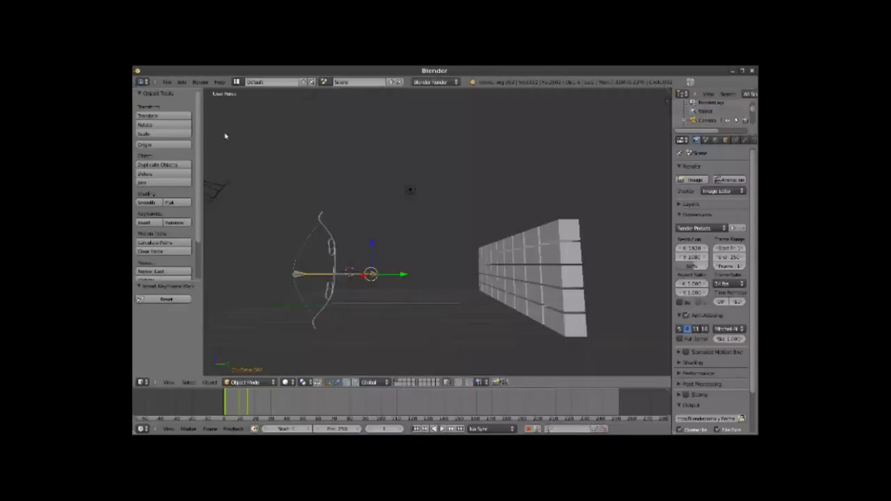
Step: Save the project with Ctrl+S under the file name 'arco y flecha.blend'
key("ctrl+s")
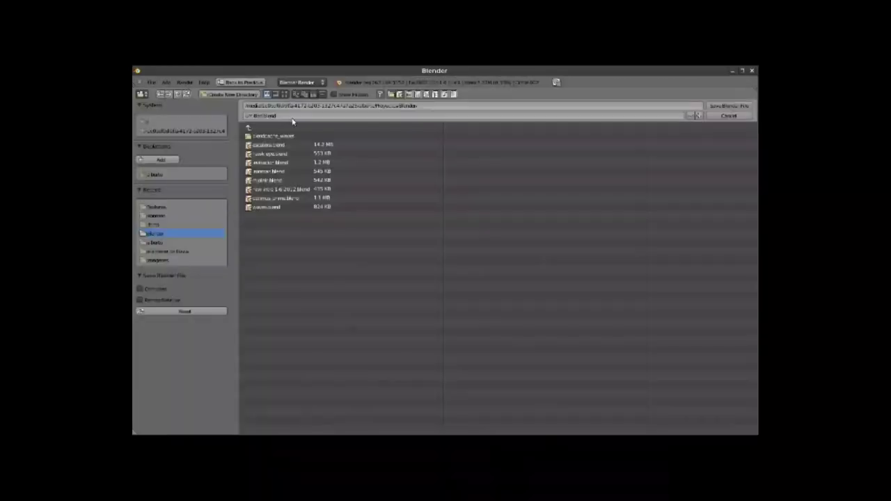
key("BackSpace")
key("Return")
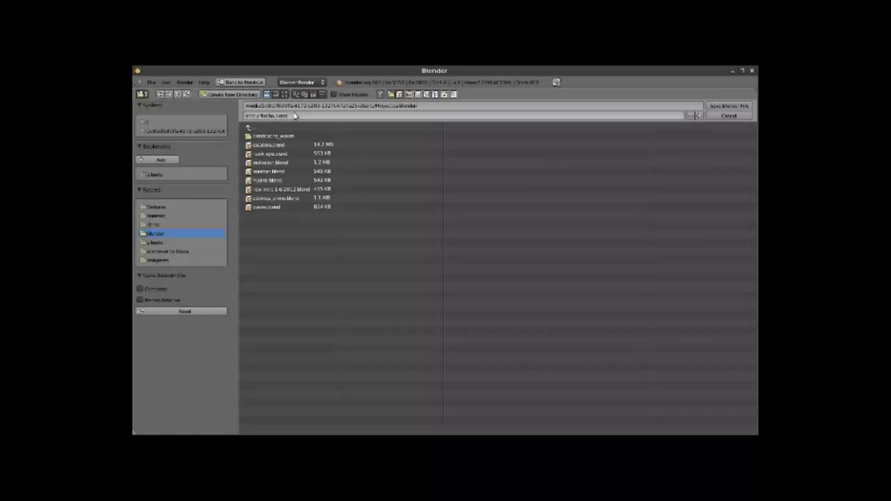
scroll(719, 300, "down", 2)
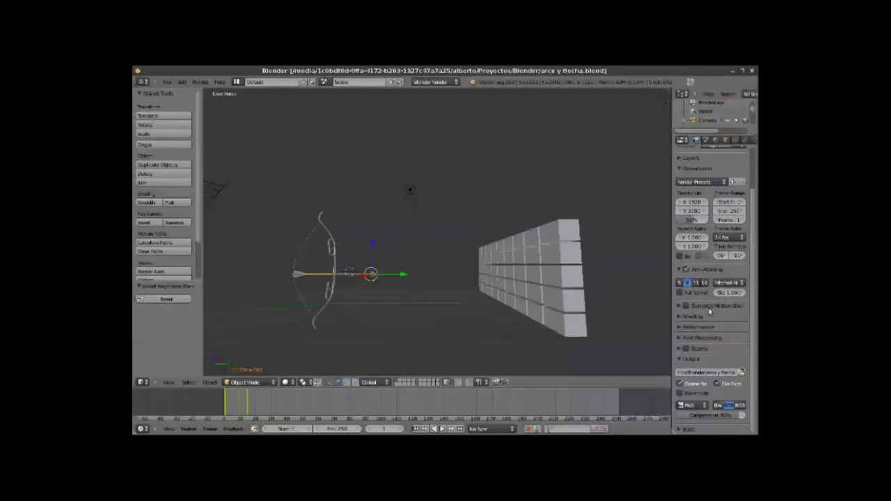
Step: Change the render output file format from PNG to Xvid
left_click(705, 406)
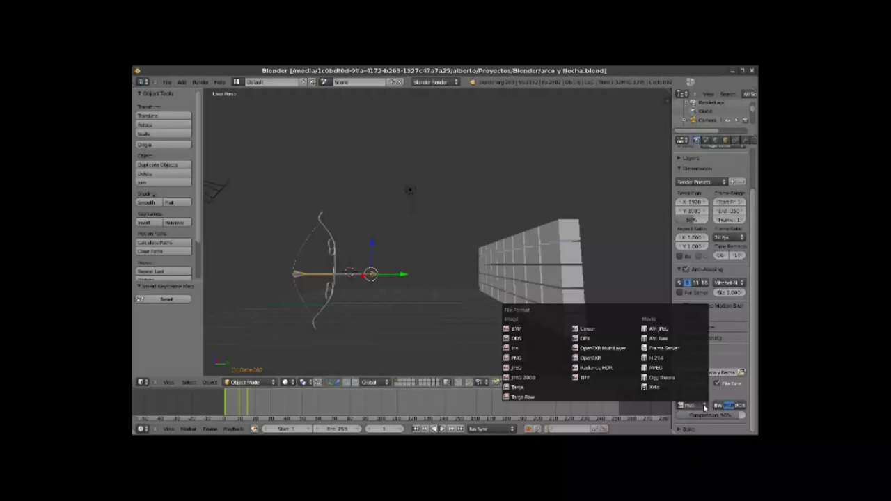
left_click(657, 387)
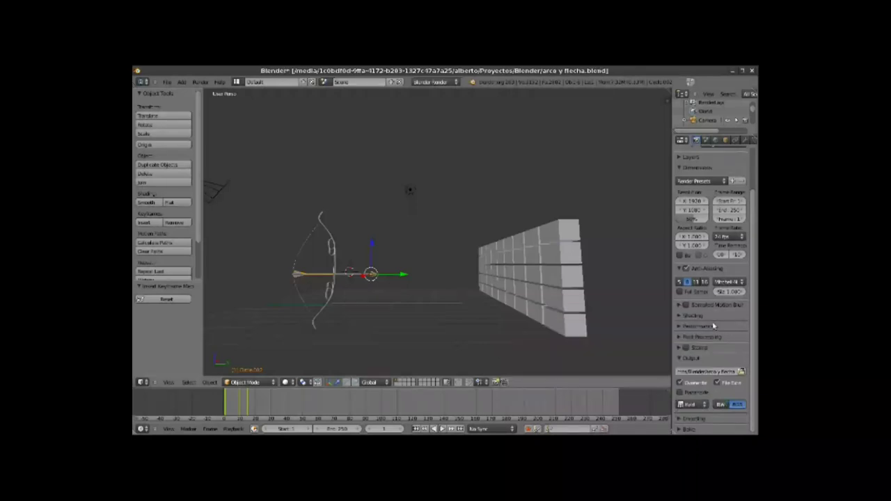
scroll(704, 356, "up", 3)
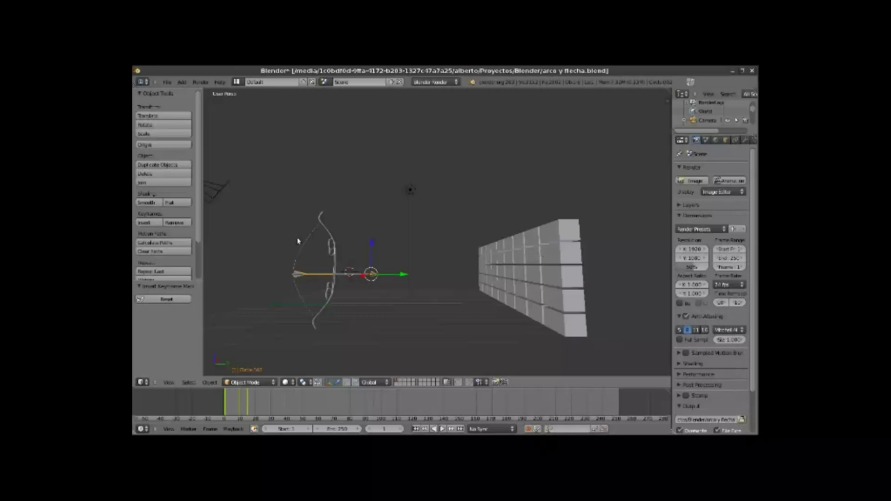
right_click(324, 230)
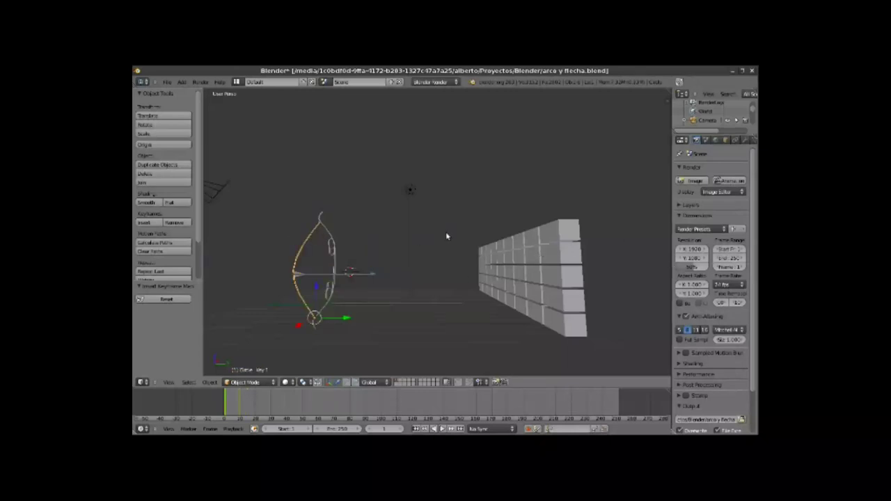
Step: Check the camera view, then align the camera to the current viewport with Ctrl+Alt+Numpad0
key("KP_0")
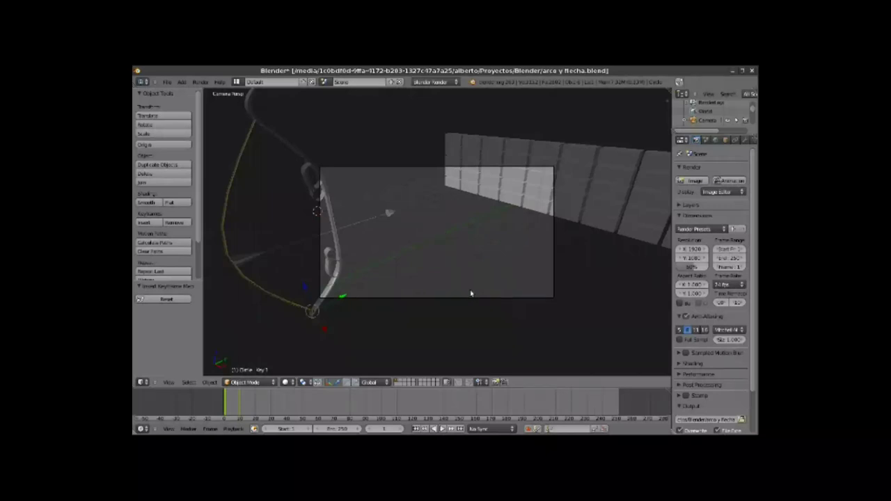
key("KP_0")
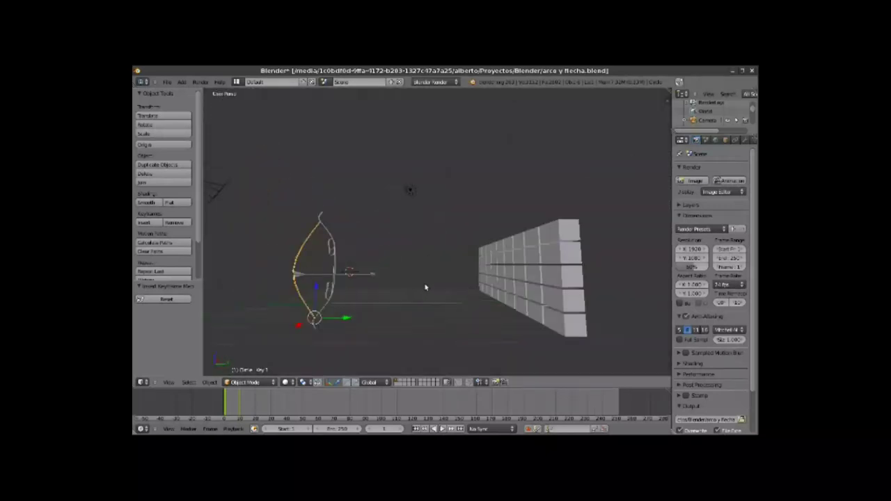
key("ctrl+alt+KP_0")
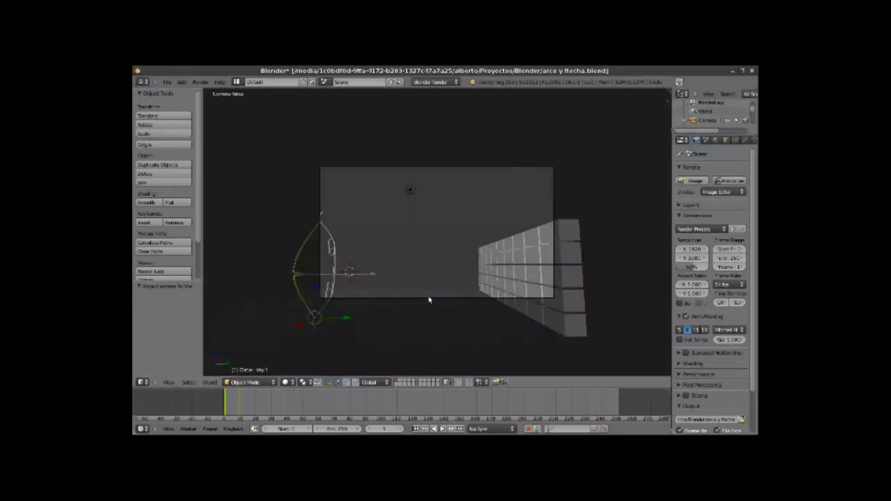
Step: Select the camera and move it forward along its local Z depth axis
right_click(427, 298)
key("g")
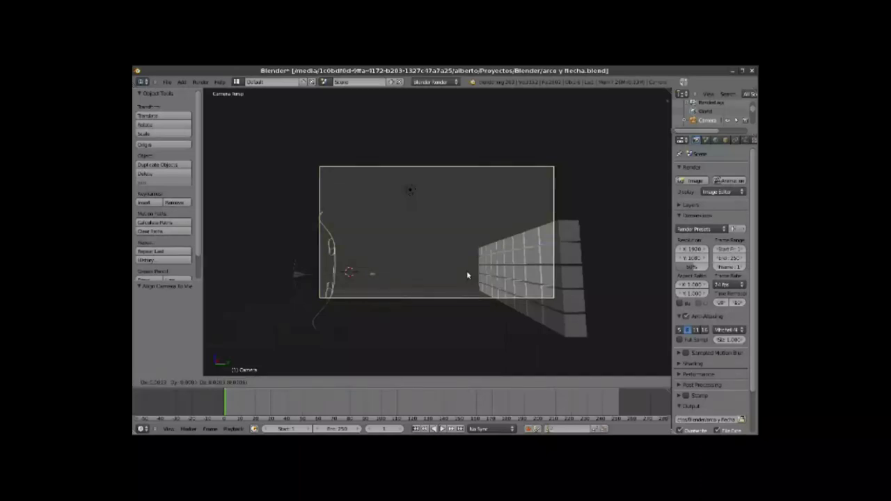
key("z")
key("z")
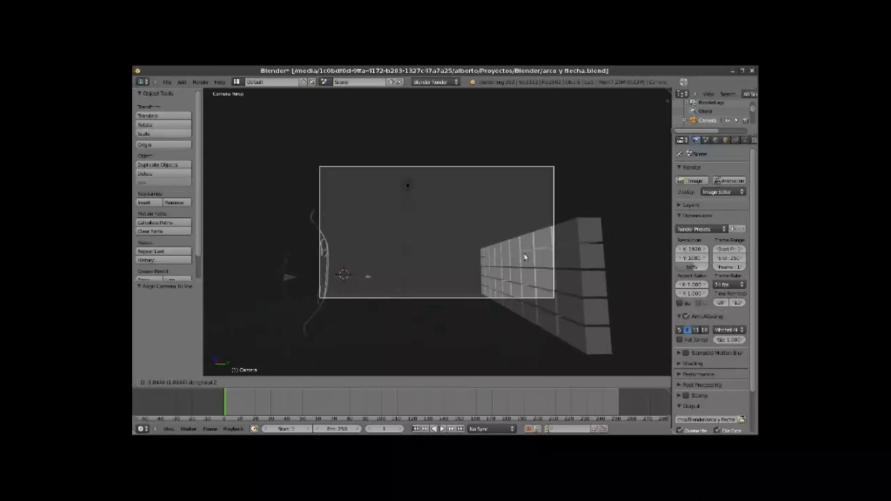
left_click(622, 333)
Step: Reposition the camera again, constraining the move to the global Y axis
key("g")
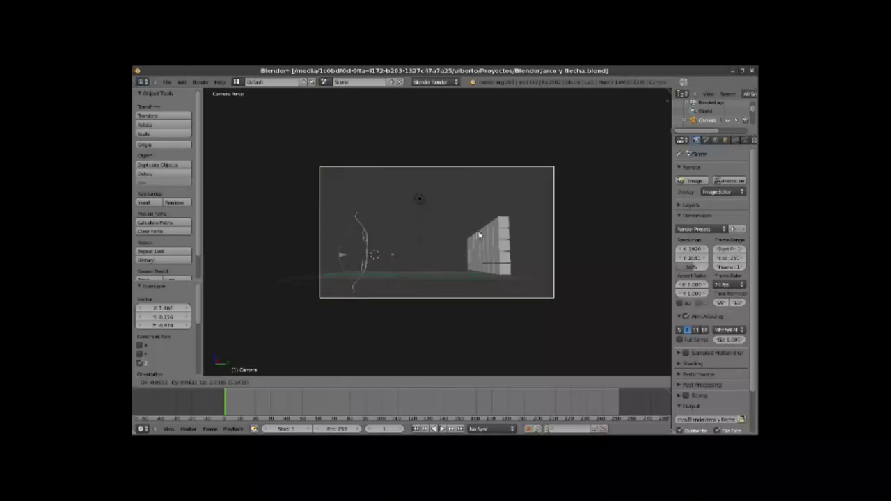
left_click(469, 246)
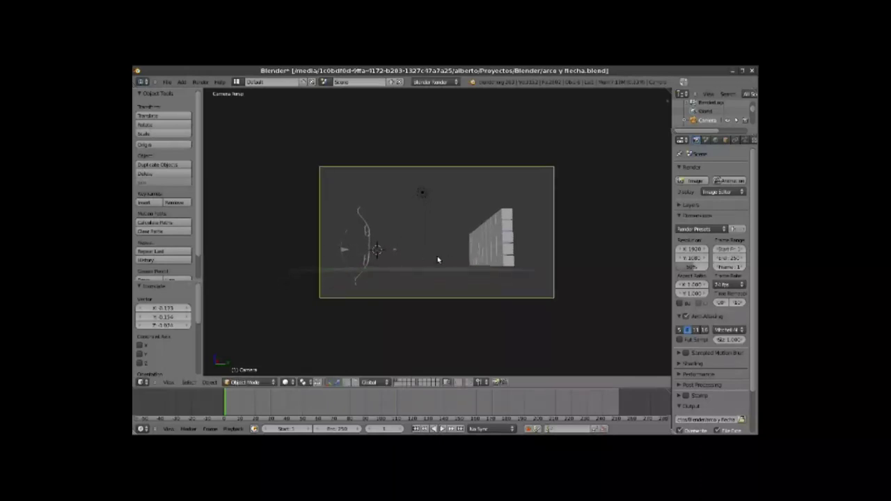
scroll(434, 271, "up", 1)
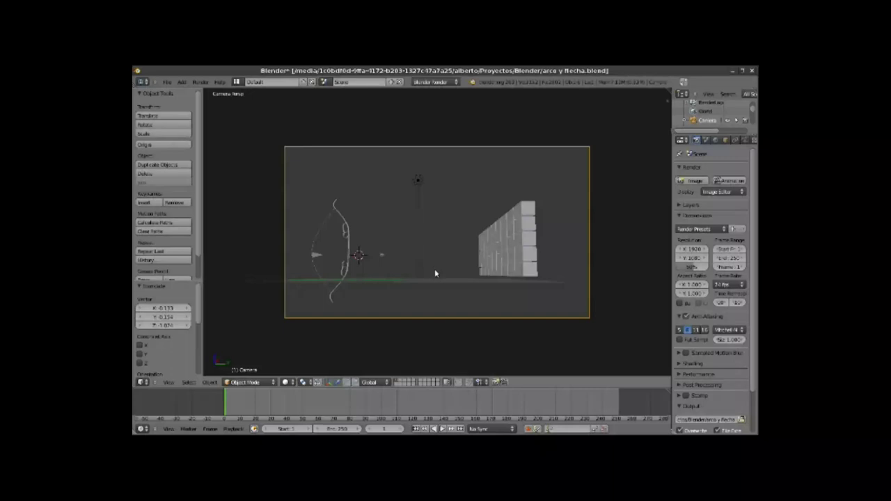
key("g")
key("y")
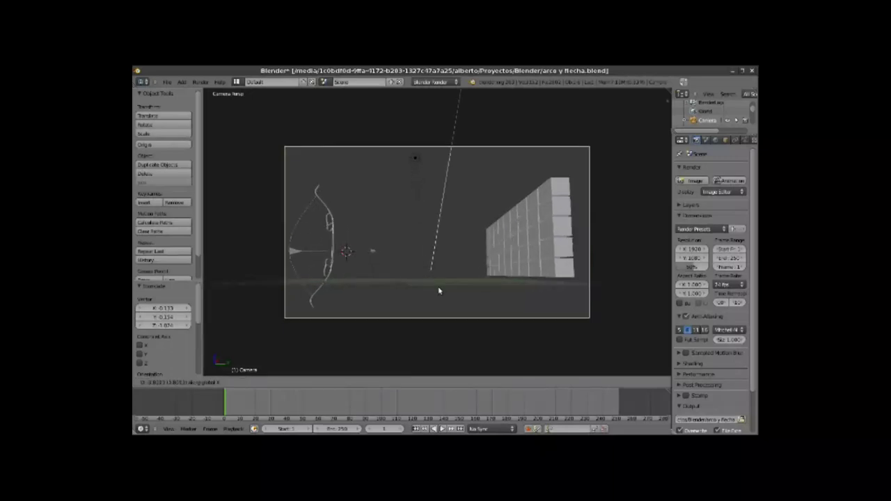
Step: Confirm the camera's closer position and select the arrow
left_click(438, 291)
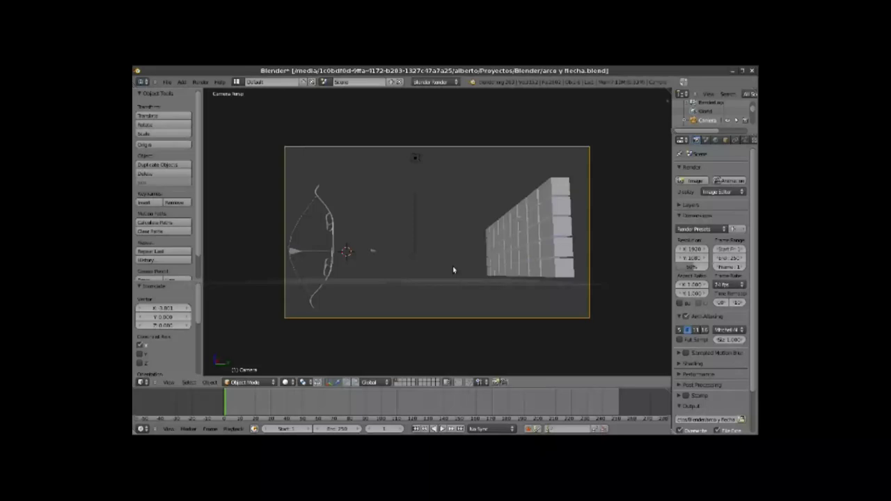
left_click(341, 429)
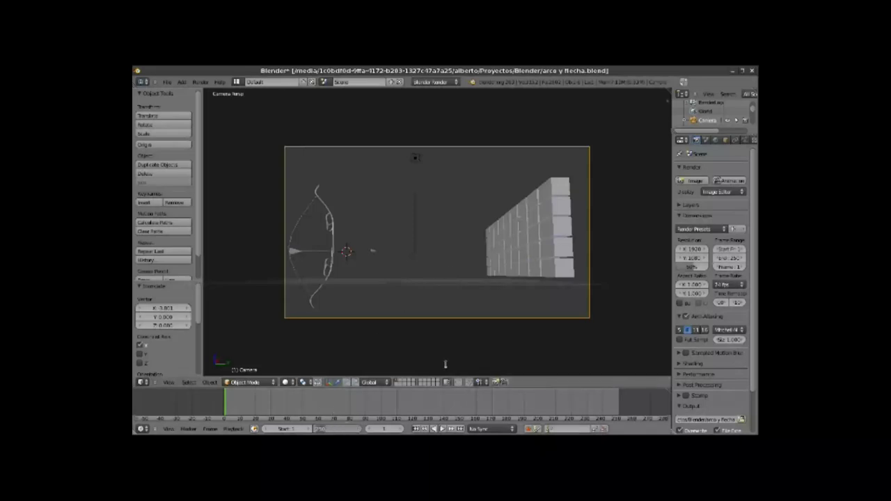
left_click(373, 250)
right_click(373, 252)
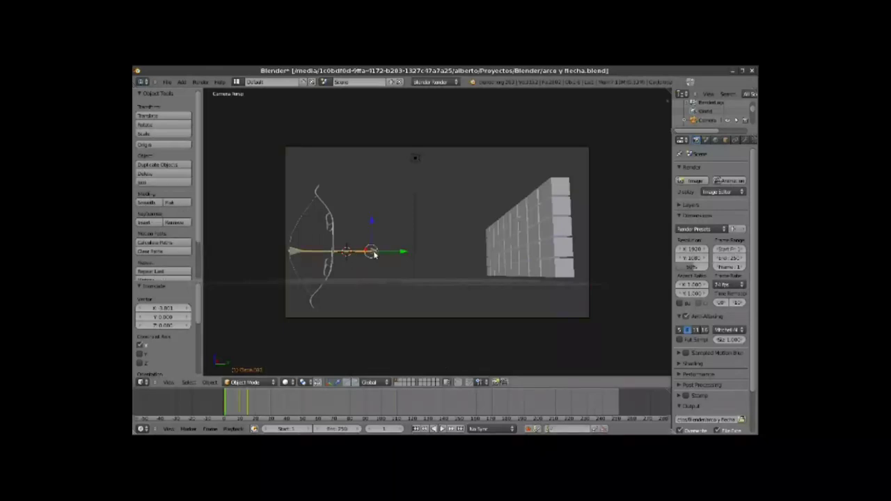
Step: Set the animation end frame to 25 and render the animation
left_click(340, 429)
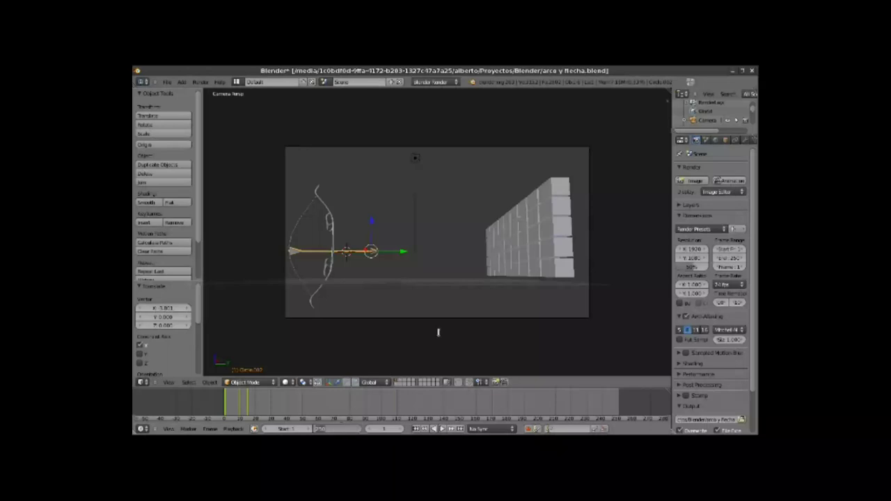
type("25")
key("Return")
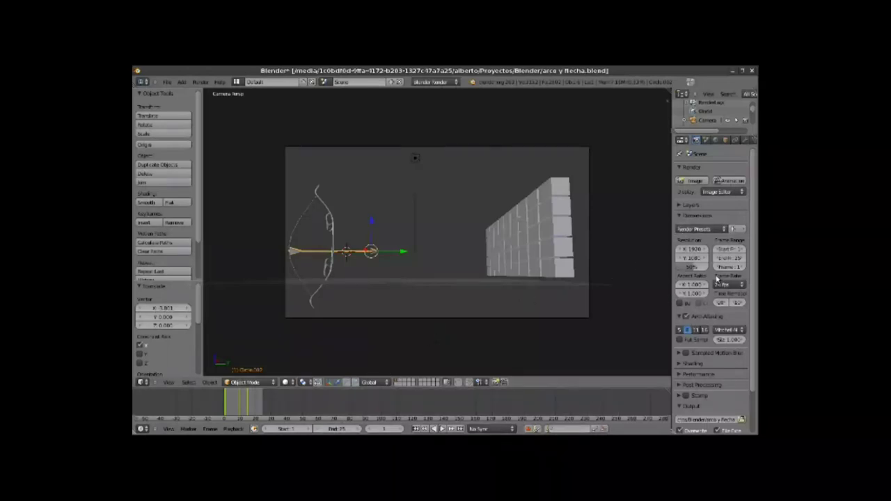
left_click(721, 182)
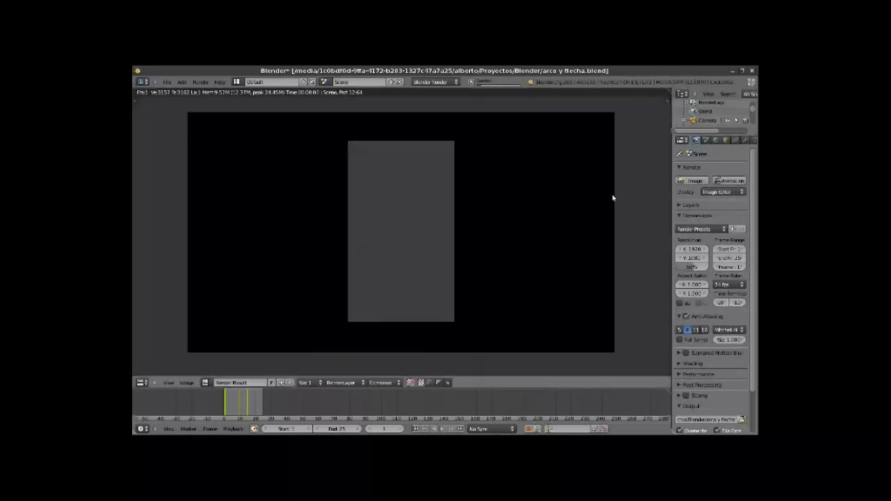